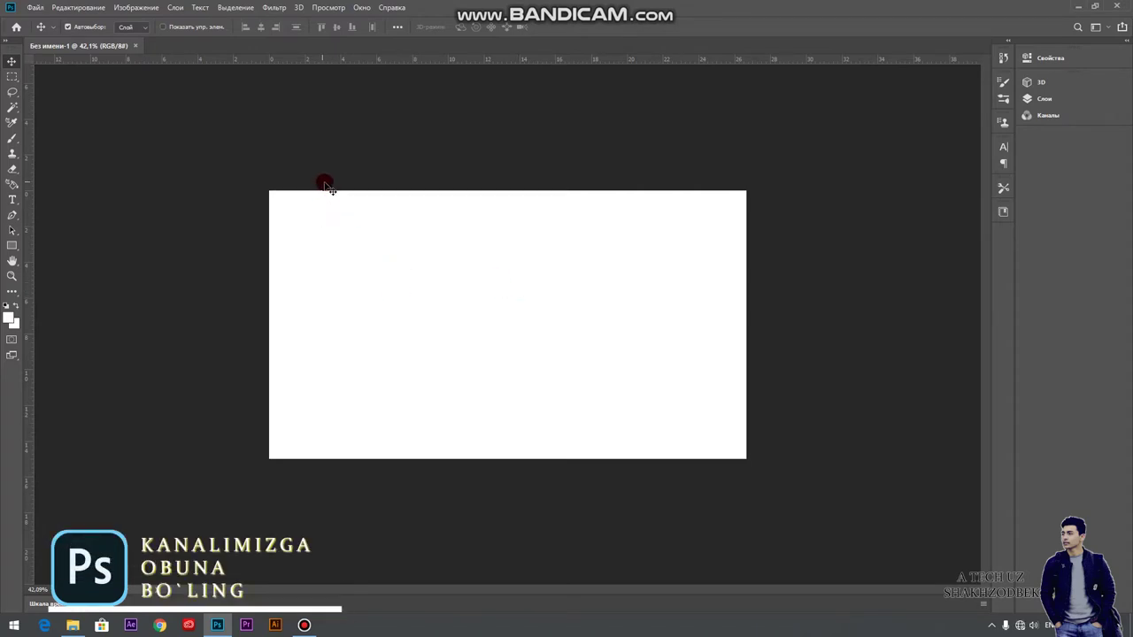
- Open the General preferences page with Ctrl+K over the blank canvas
{"action": "key", "text": "i"}
{"action": "key", "text": "ctrl+k"}
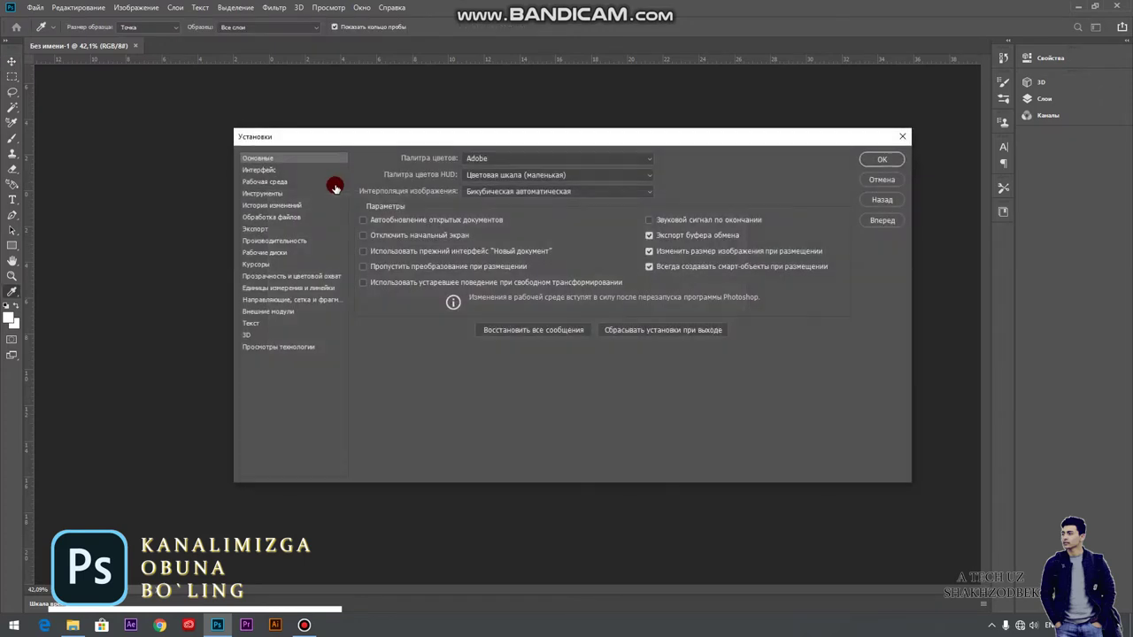
- Close the preferences unchanged and reopen General preferences from the Edit menu
{"action": "left_click", "coordinate": [902, 137]}
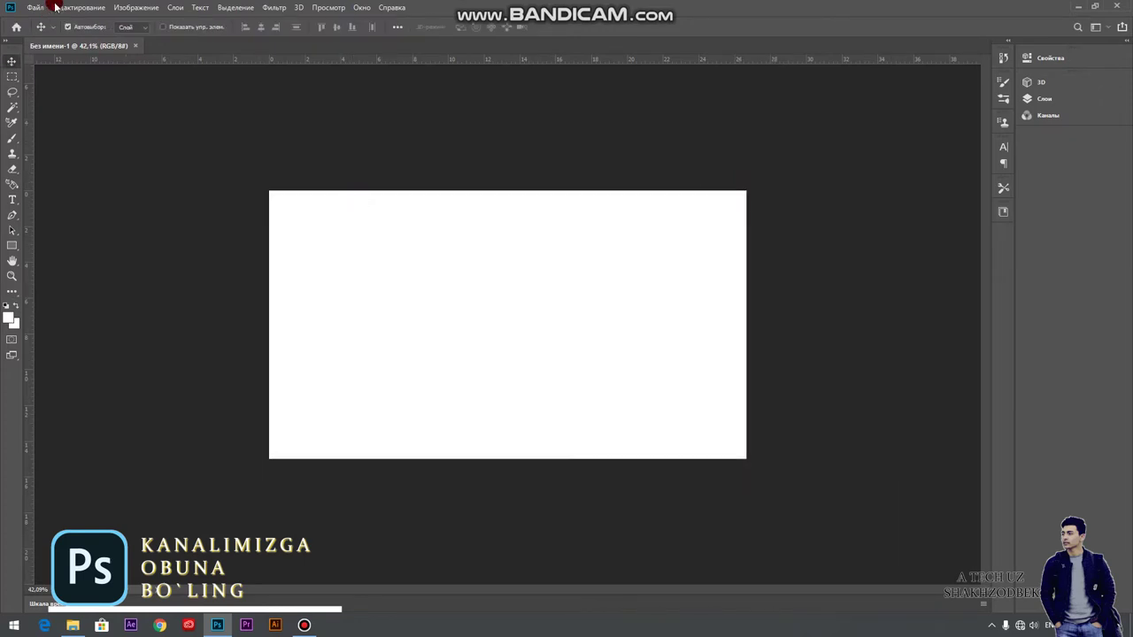
{"action": "left_click", "coordinate": [73, 8]}
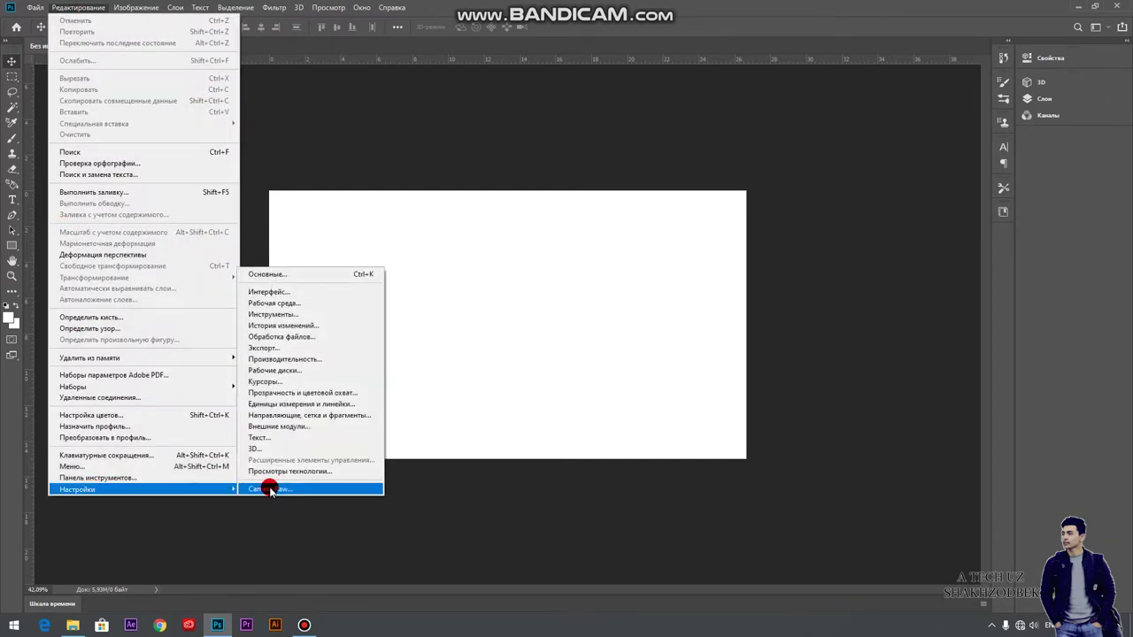
{"action": "mouse_move", "coordinate": [78, 490]}
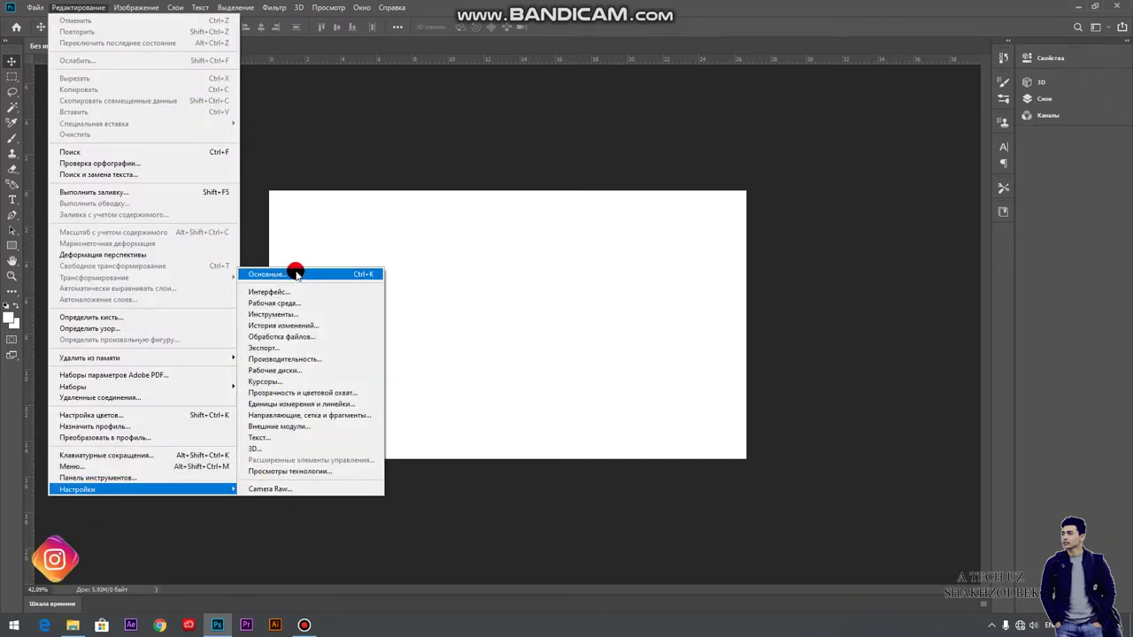
{"action": "left_click", "coordinate": [288, 273]}
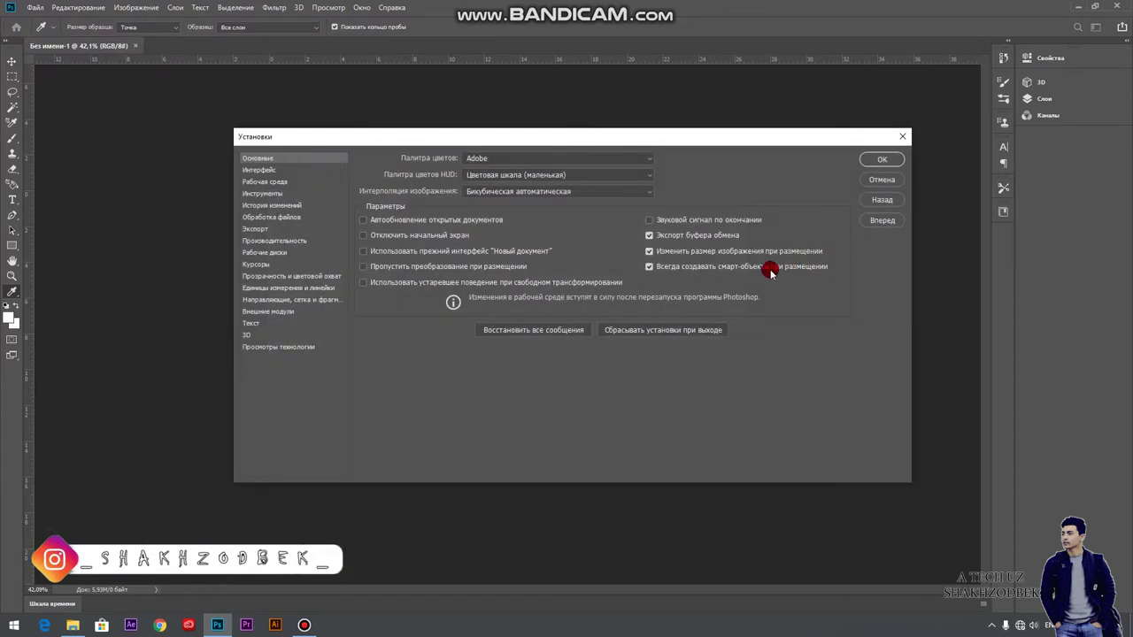
{"action": "left_click_drag", "start_coordinate": [481, 146], "coordinate": [475, 152]}
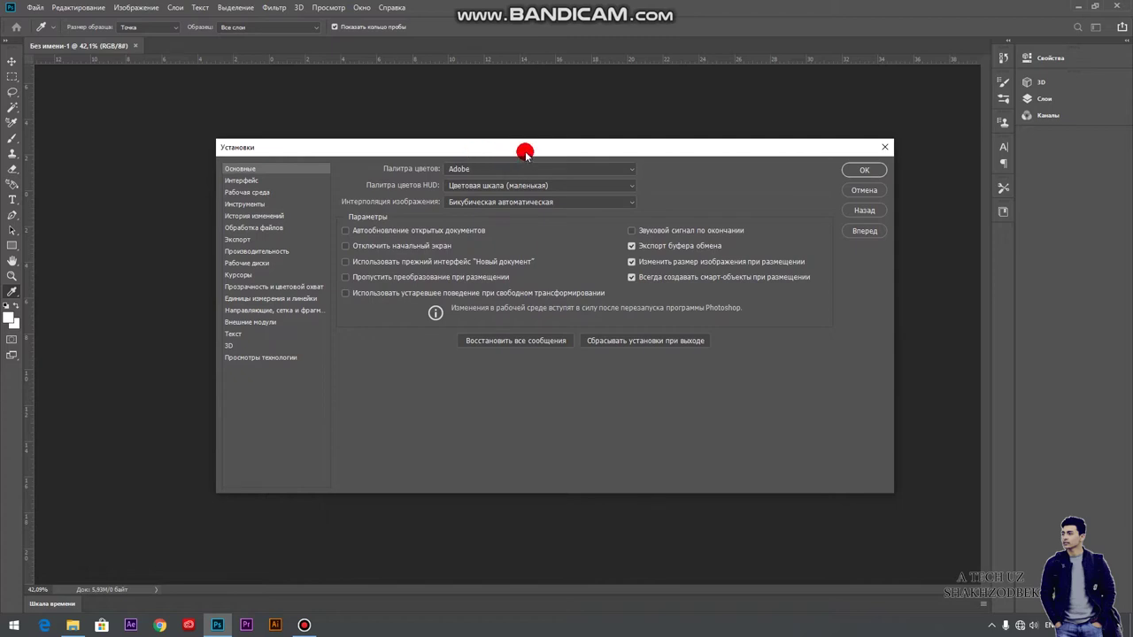
- Browse Interface, Workspace, Tools, History, File Handling, Export and Performance pages, then return to General
{"action": "left_click", "coordinate": [248, 181]}
{"action": "left_click", "coordinate": [246, 193]}
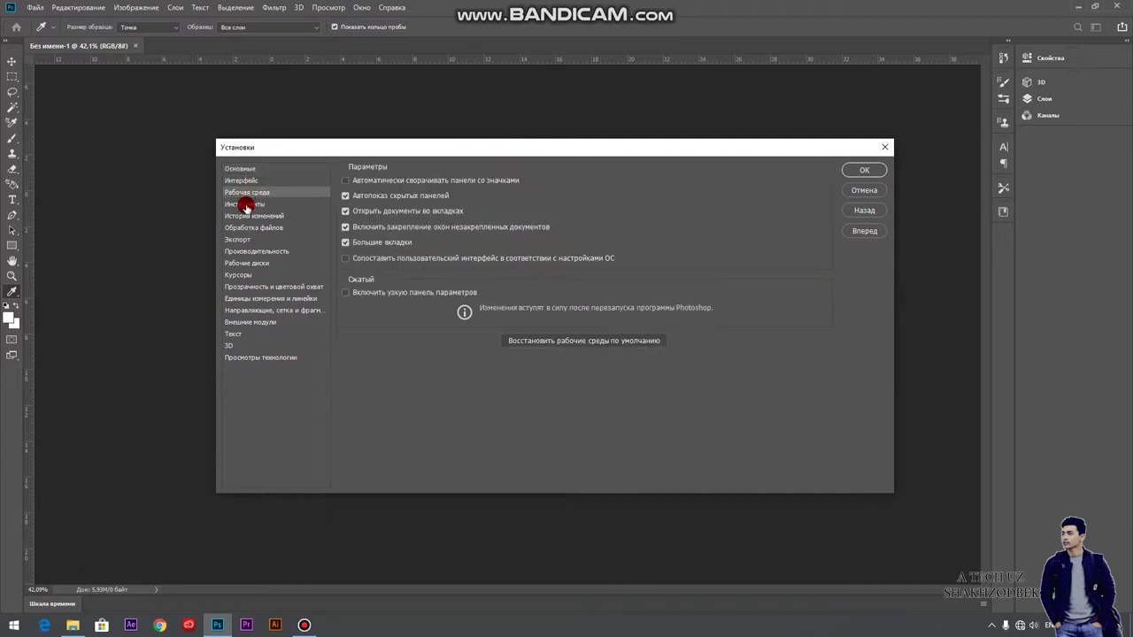
{"action": "left_click", "coordinate": [245, 204]}
{"action": "left_click", "coordinate": [244, 217]}
{"action": "left_click", "coordinate": [245, 228]}
{"action": "left_click", "coordinate": [243, 239]}
{"action": "left_click", "coordinate": [243, 253]}
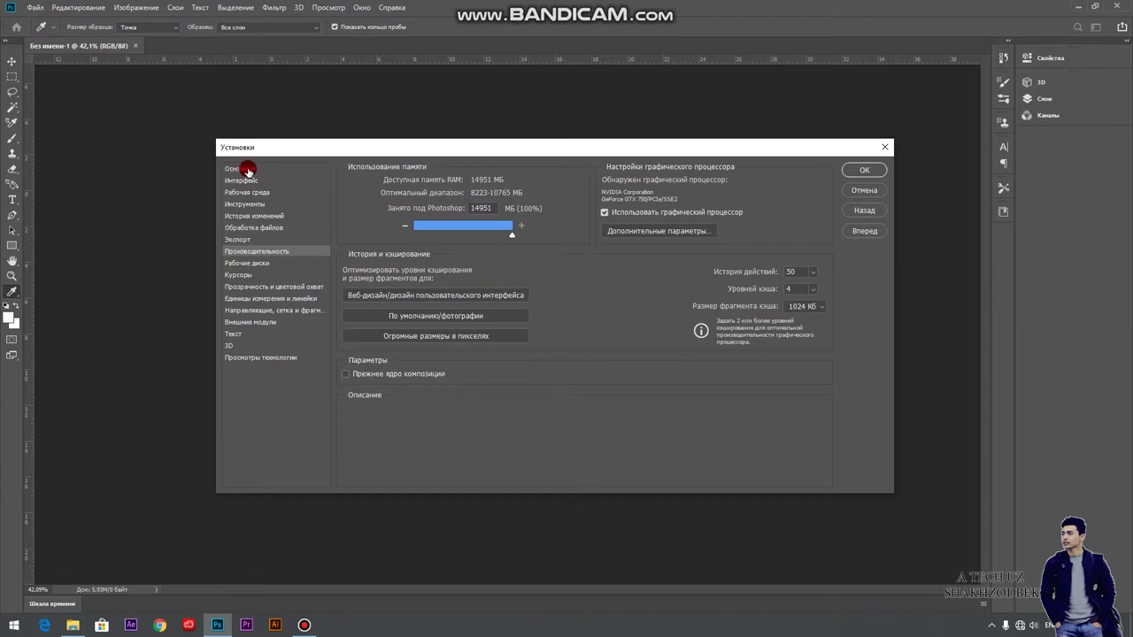
{"action": "left_click", "coordinate": [248, 170]}
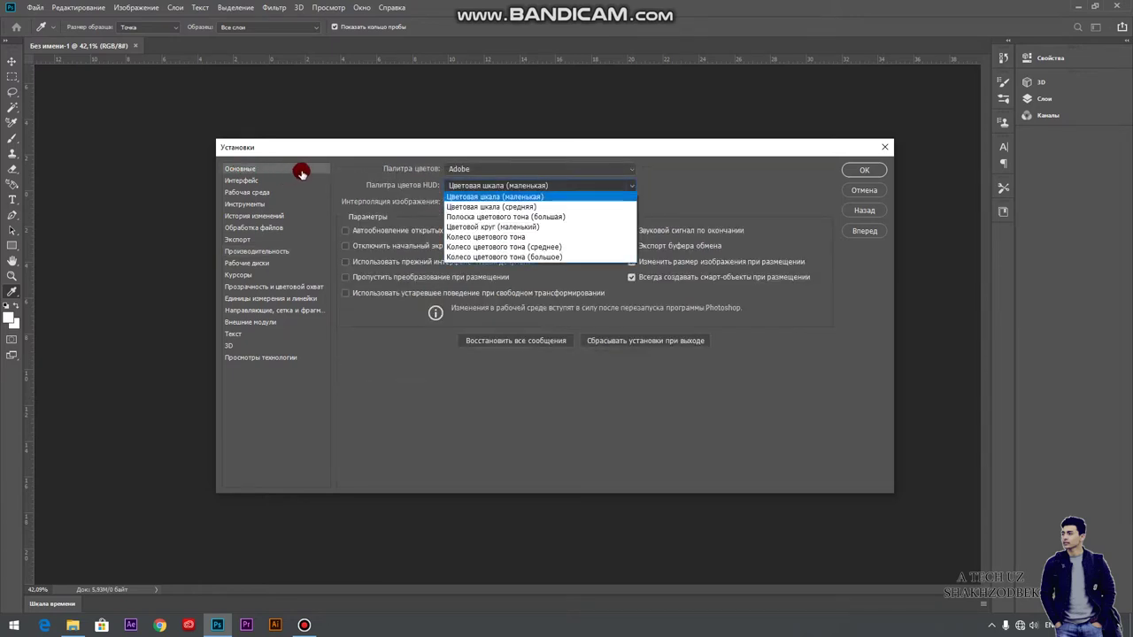
- Keep Adobe as the Color Picker and Hue Strip (Small) as the HUD Color Picker
{"action": "left_click", "coordinate": [330, 177]}
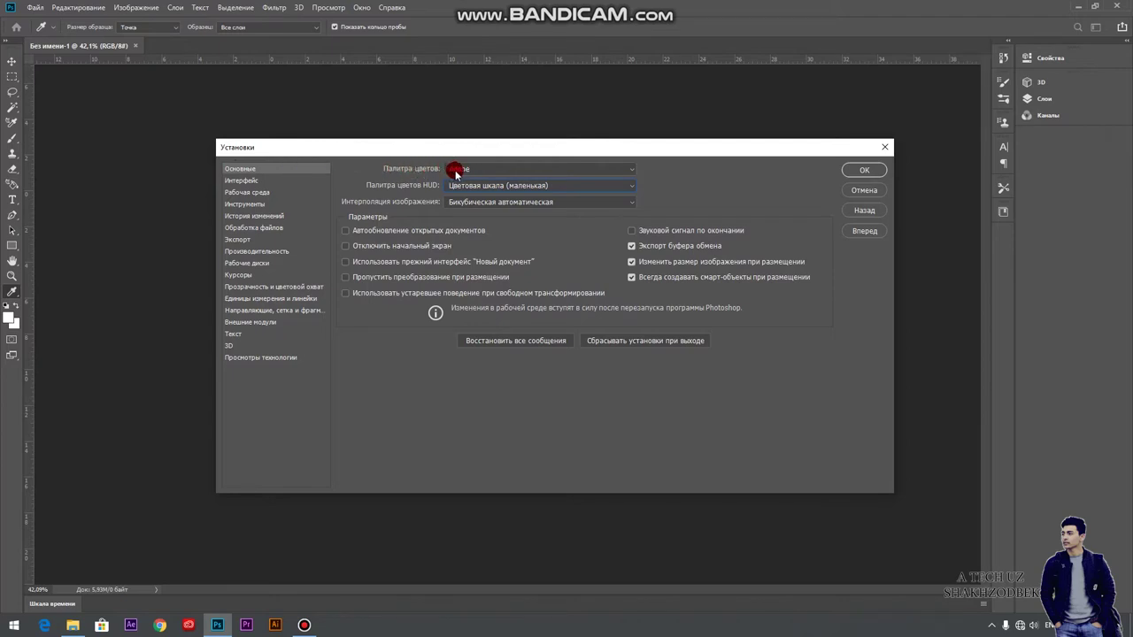
{"action": "left_click", "coordinate": [456, 170]}
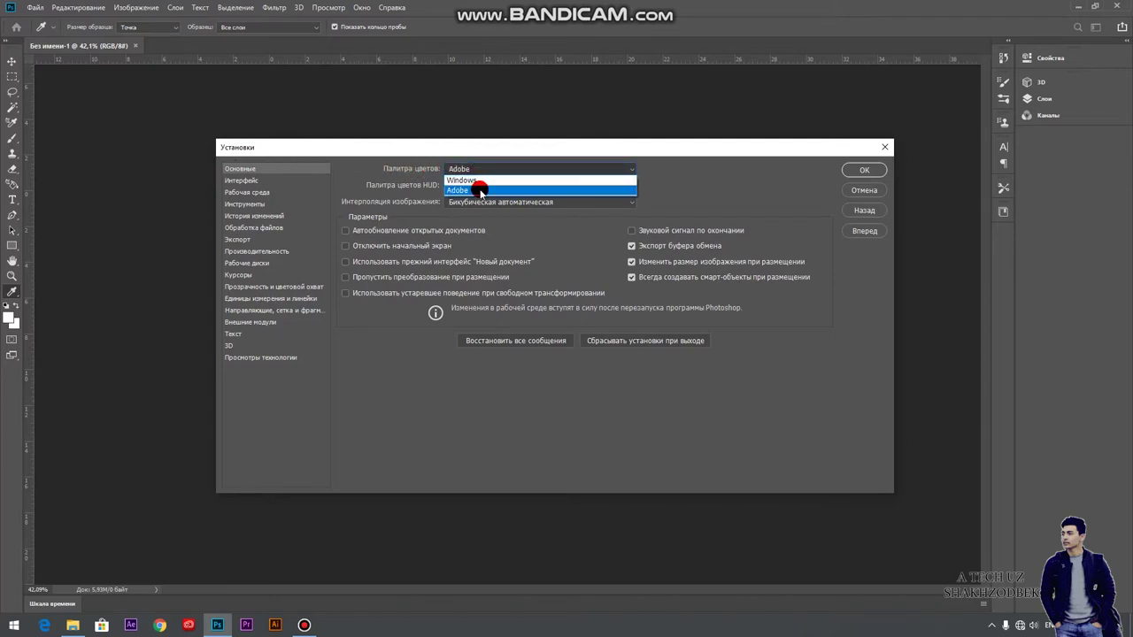
{"action": "left_click", "coordinate": [476, 170]}
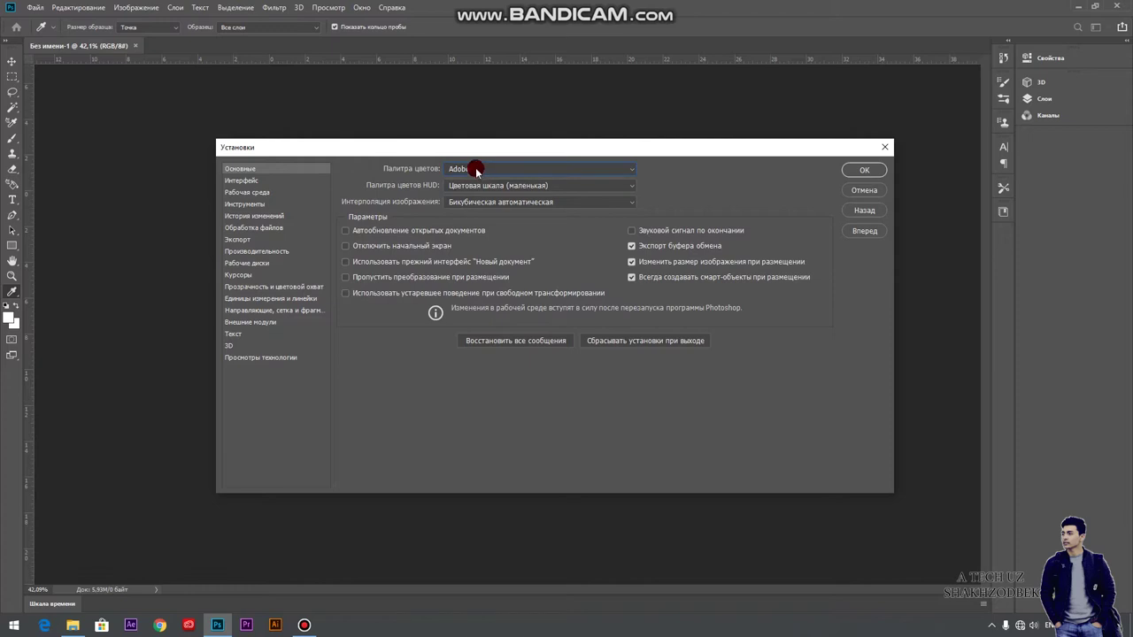
{"action": "left_click", "coordinate": [475, 170]}
{"action": "left_click", "coordinate": [440, 191]}
{"action": "left_click", "coordinate": [467, 186]}
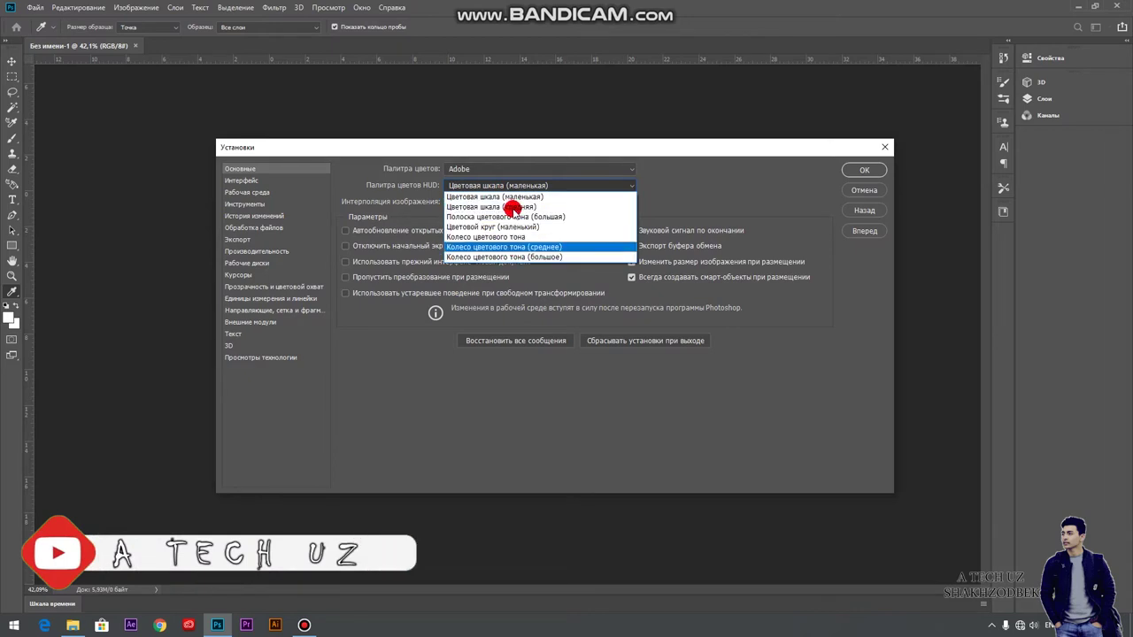
{"action": "left_click", "coordinate": [511, 184]}
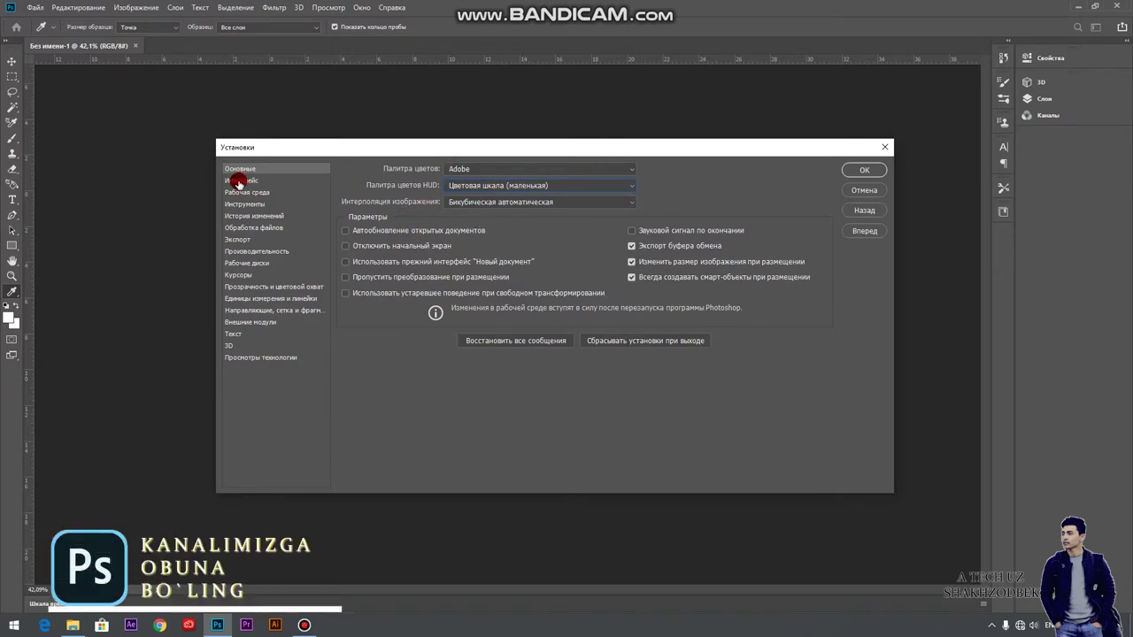
- Open the Interface preferences and try each colour theme from lightest to darkest
{"action": "left_click", "coordinate": [238, 181]}
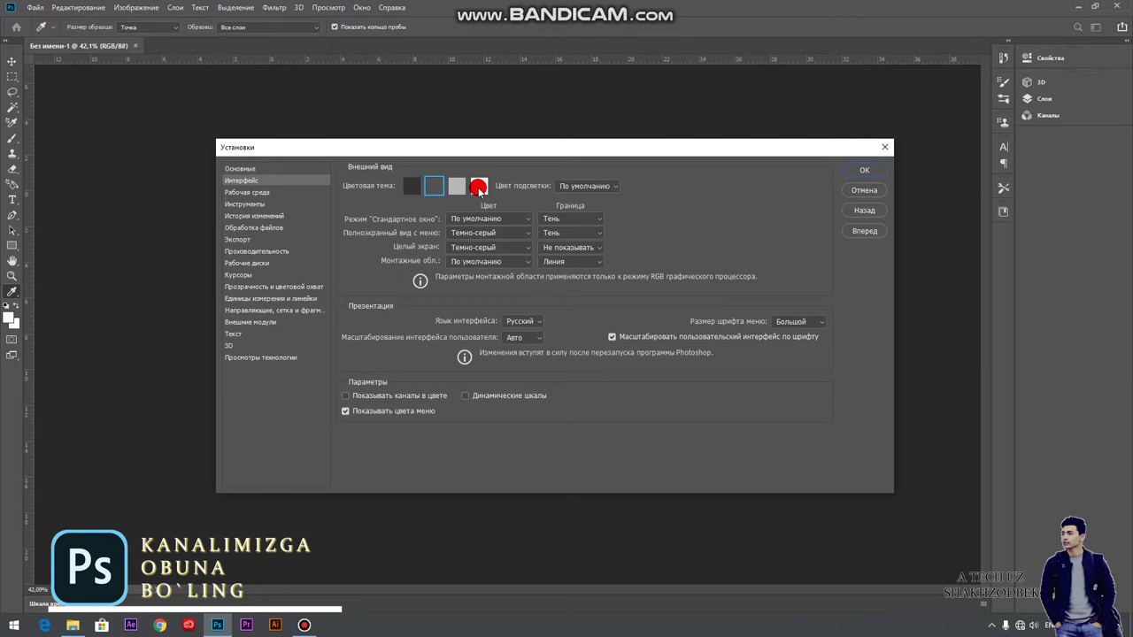
{"action": "left_click", "coordinate": [478, 188]}
{"action": "left_click", "coordinate": [456, 188]}
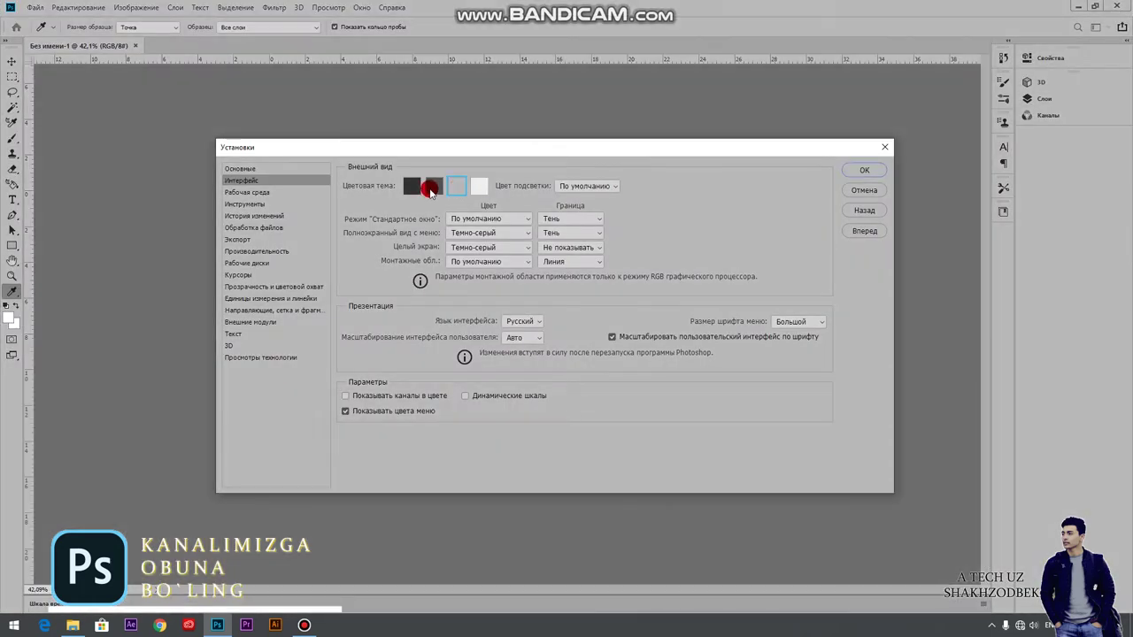
{"action": "left_click", "coordinate": [434, 188]}
{"action": "left_click", "coordinate": [479, 188]}
{"action": "left_click", "coordinate": [455, 187]}
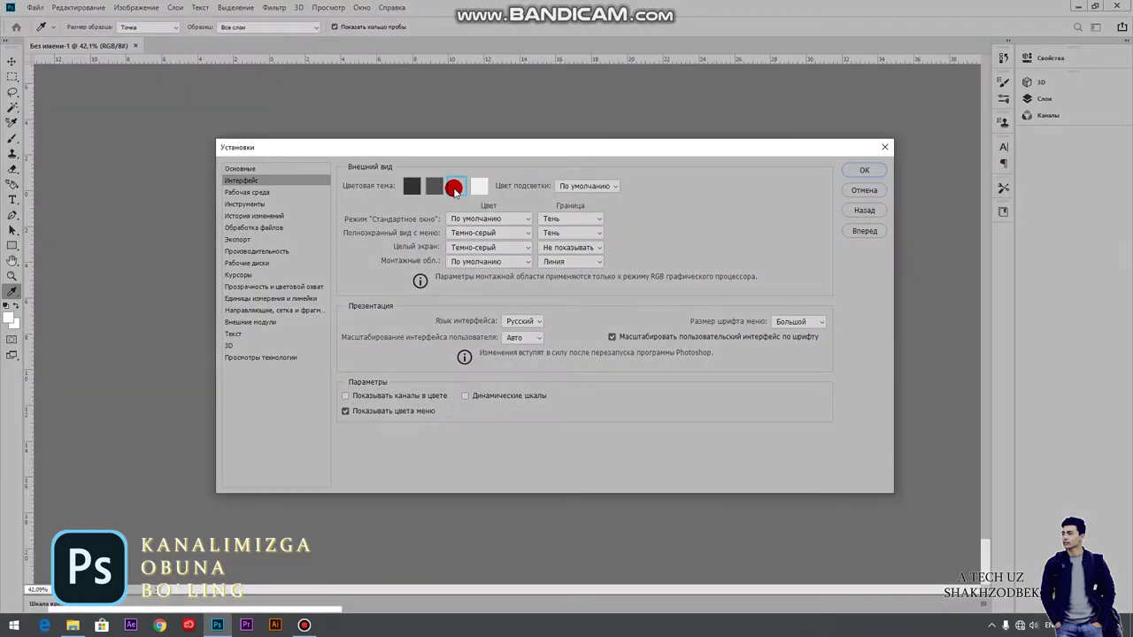
{"action": "left_click", "coordinate": [434, 188]}
{"action": "left_click", "coordinate": [412, 188]}
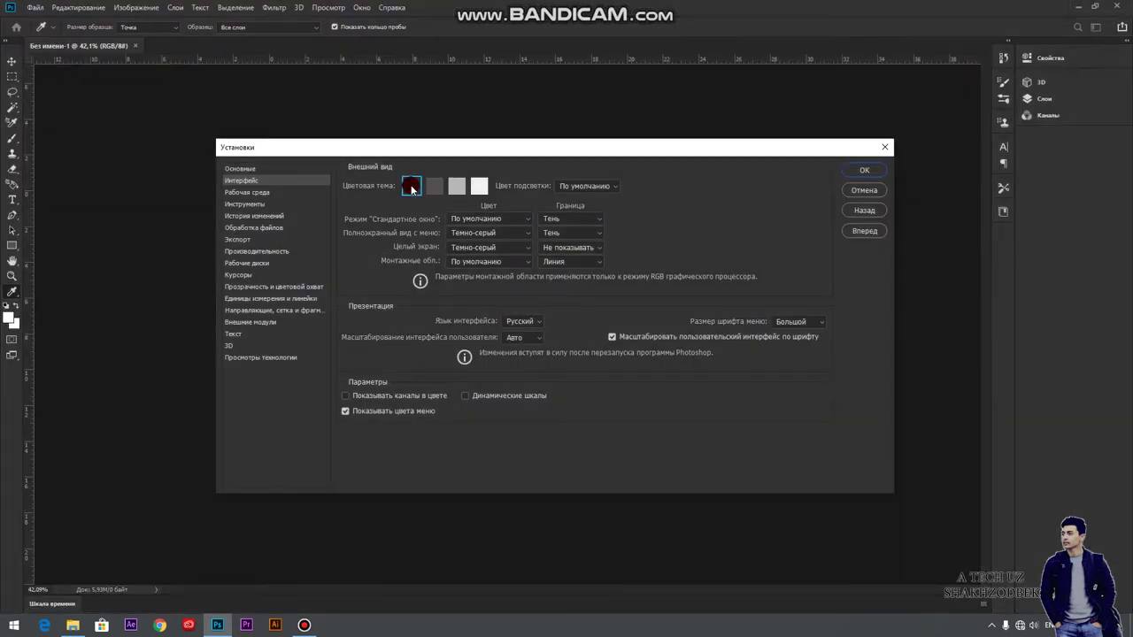
- Settle on the second, dark grey colour theme
{"action": "left_click", "coordinate": [443, 189]}
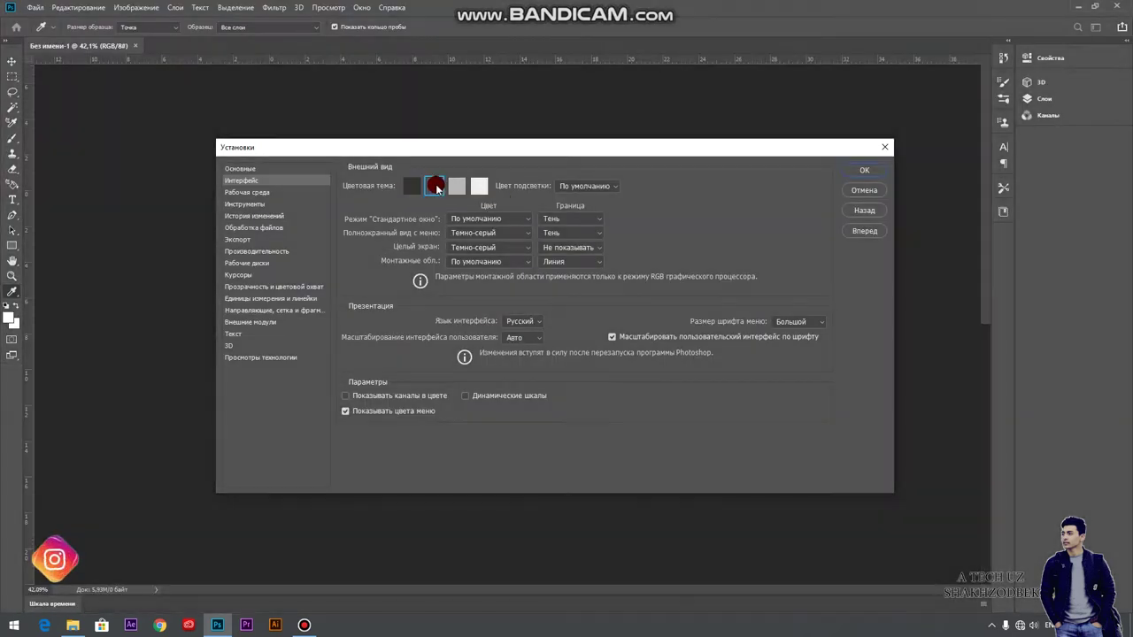
{"action": "left_click", "coordinate": [470, 187]}
{"action": "left_click", "coordinate": [479, 187]}
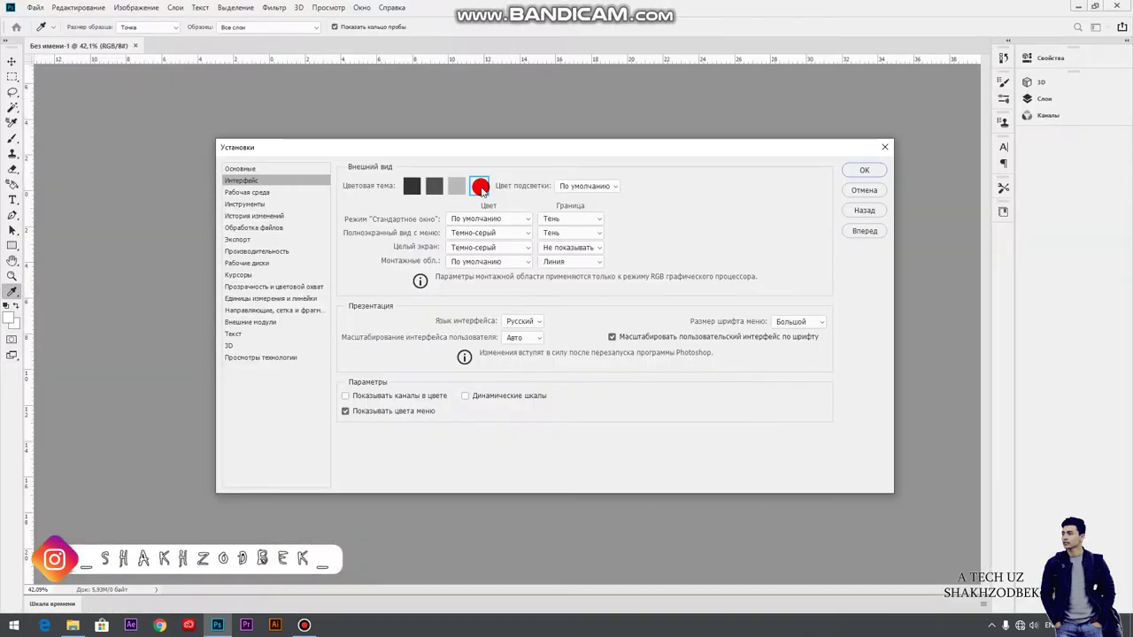
{"action": "left_click", "coordinate": [435, 188]}
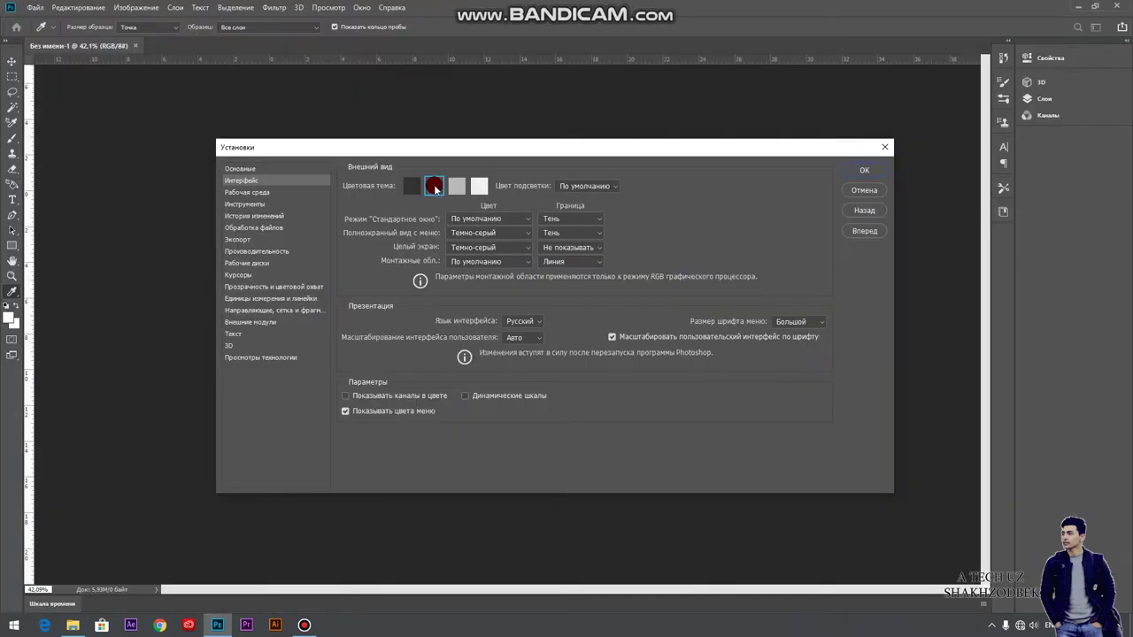
{"action": "left_click", "coordinate": [481, 220]}
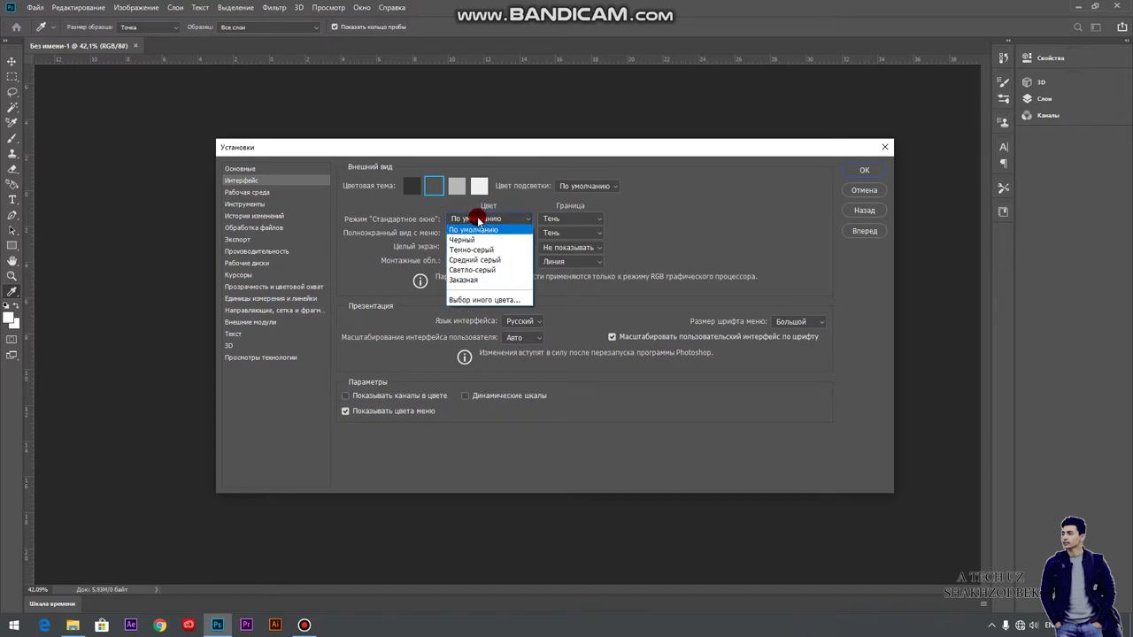
- Set the Standard Screen Mode background to Dark Gray, keeping dark grey for Full Screen with Menus
{"action": "left_click", "coordinate": [473, 237]}
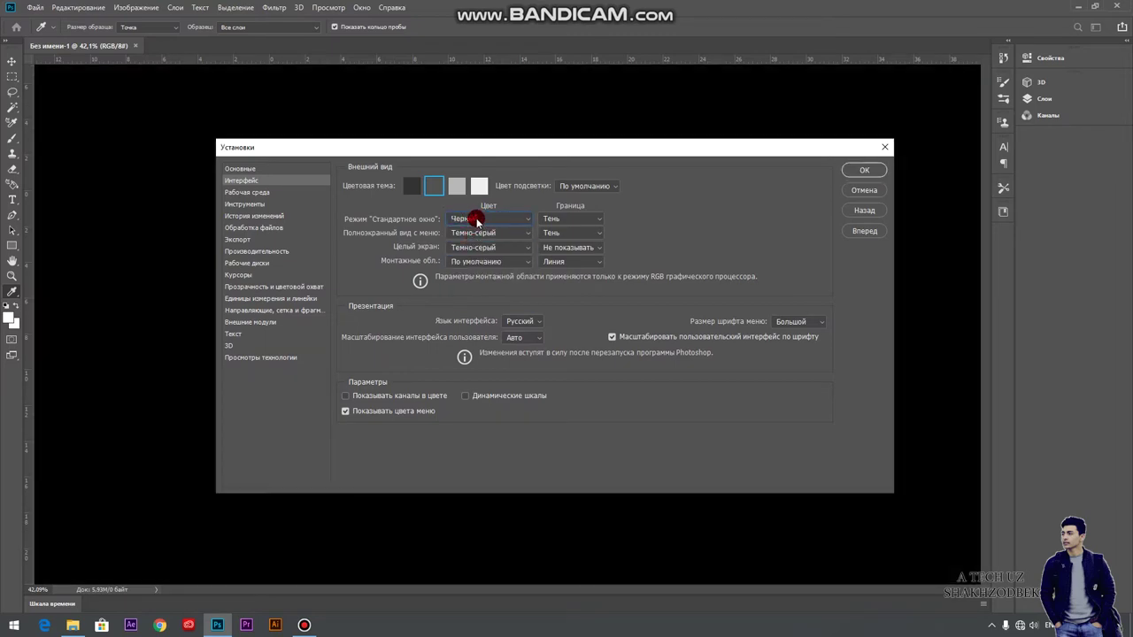
{"action": "left_click", "coordinate": [477, 221]}
{"action": "left_click", "coordinate": [476, 263]}
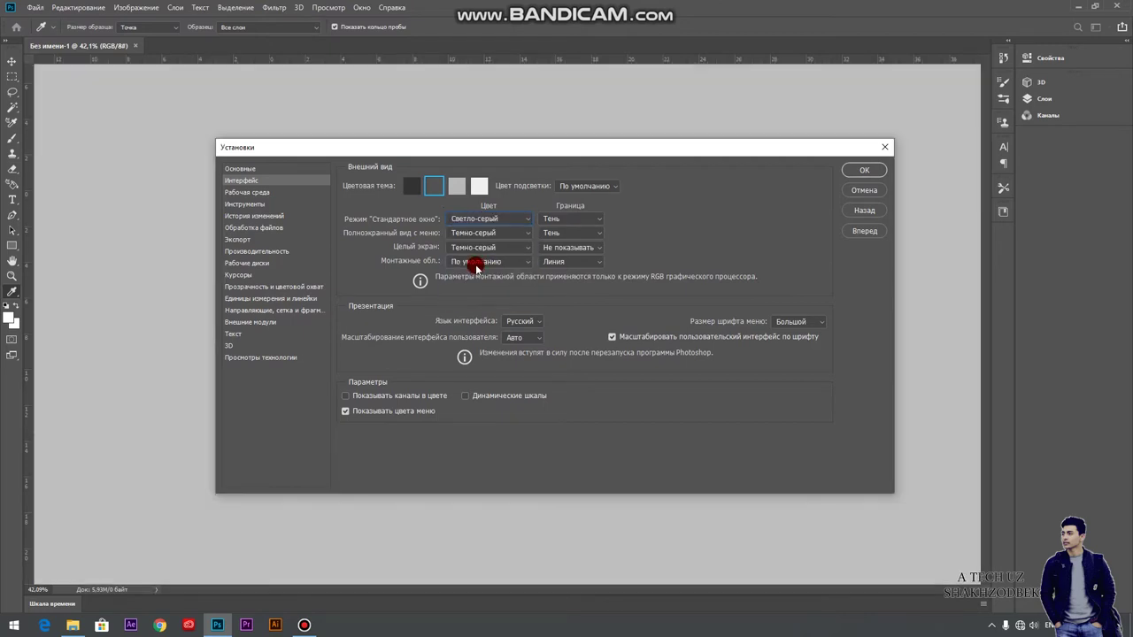
{"action": "left_click", "coordinate": [486, 223]}
{"action": "left_click", "coordinate": [483, 259]}
{"action": "left_click", "coordinate": [484, 221]}
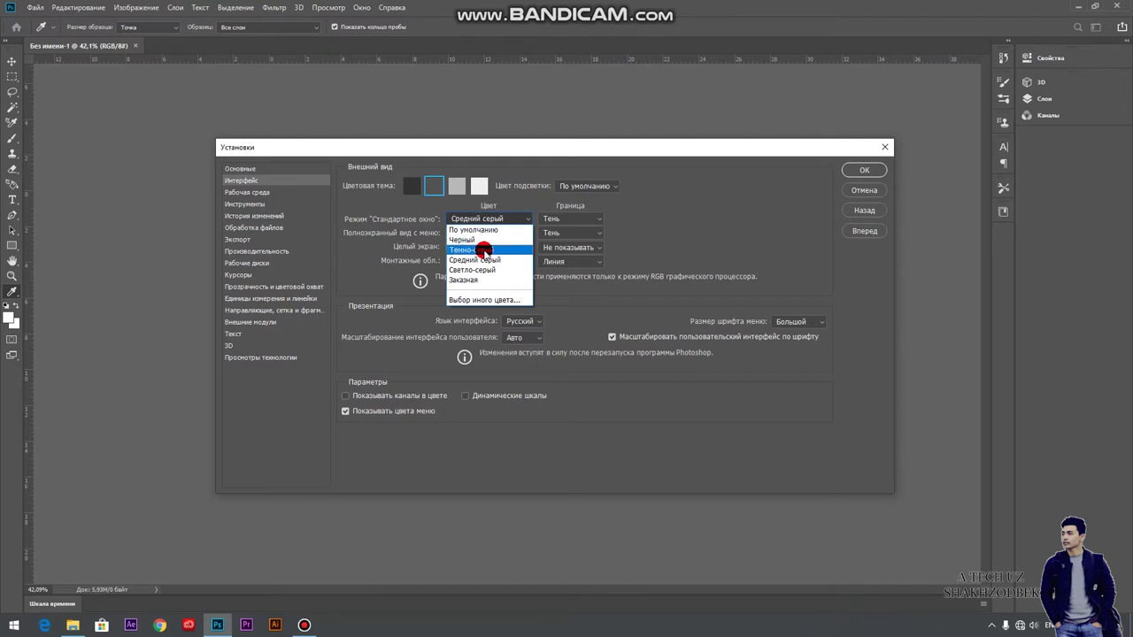
{"action": "left_click", "coordinate": [485, 250]}
{"action": "left_click", "coordinate": [485, 234]}
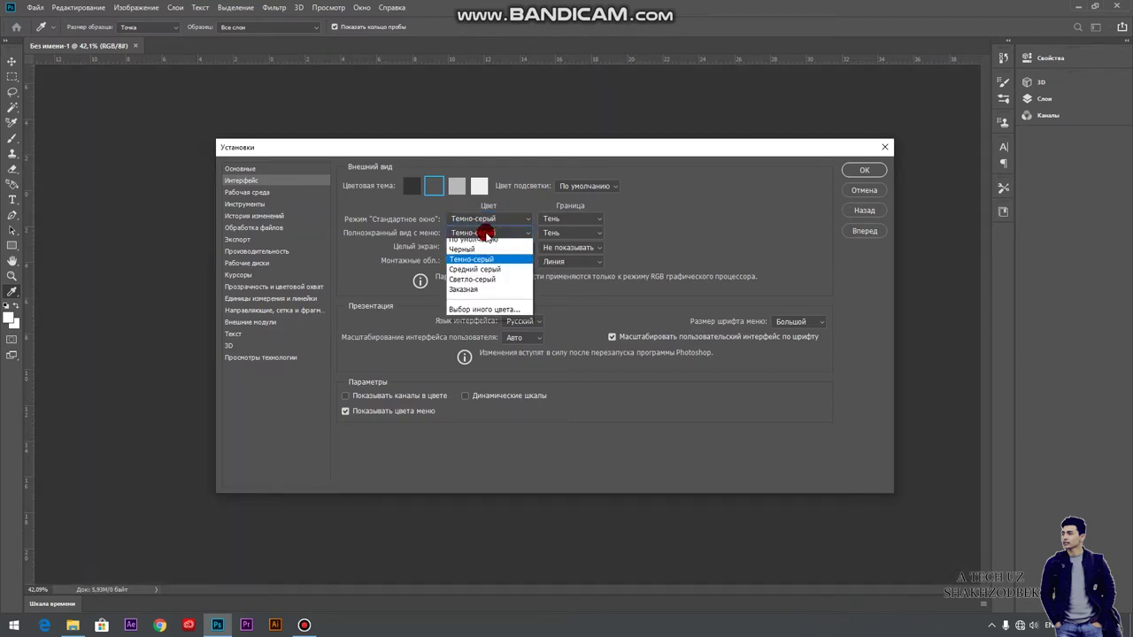
{"action": "left_click", "coordinate": [485, 235]}
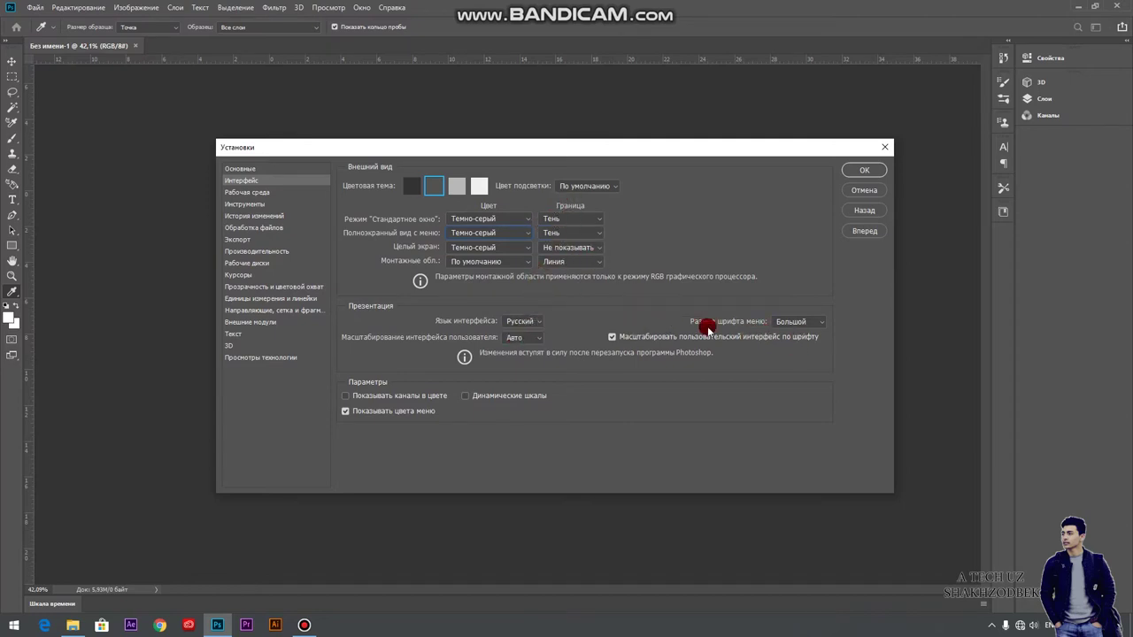
- Set the UI font size to Tiny and apply the preferences
{"action": "left_click", "coordinate": [797, 324]}
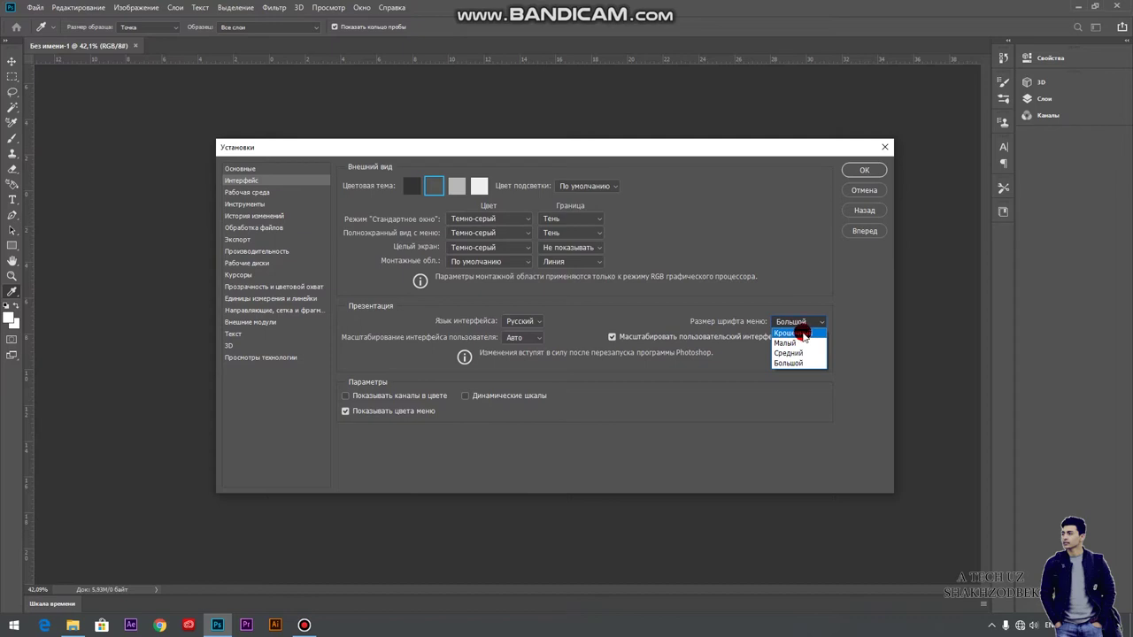
{"action": "left_click", "coordinate": [797, 333]}
{"action": "left_click", "coordinate": [864, 170]}
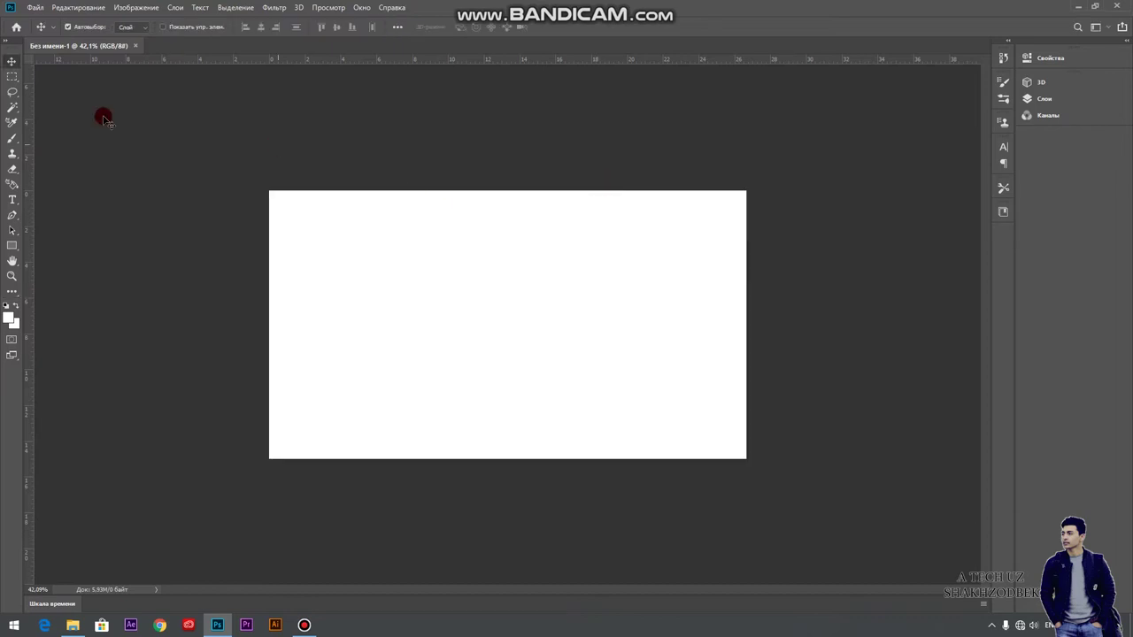
- Look through the File and Edit menus
{"action": "left_click", "coordinate": [33, 8]}
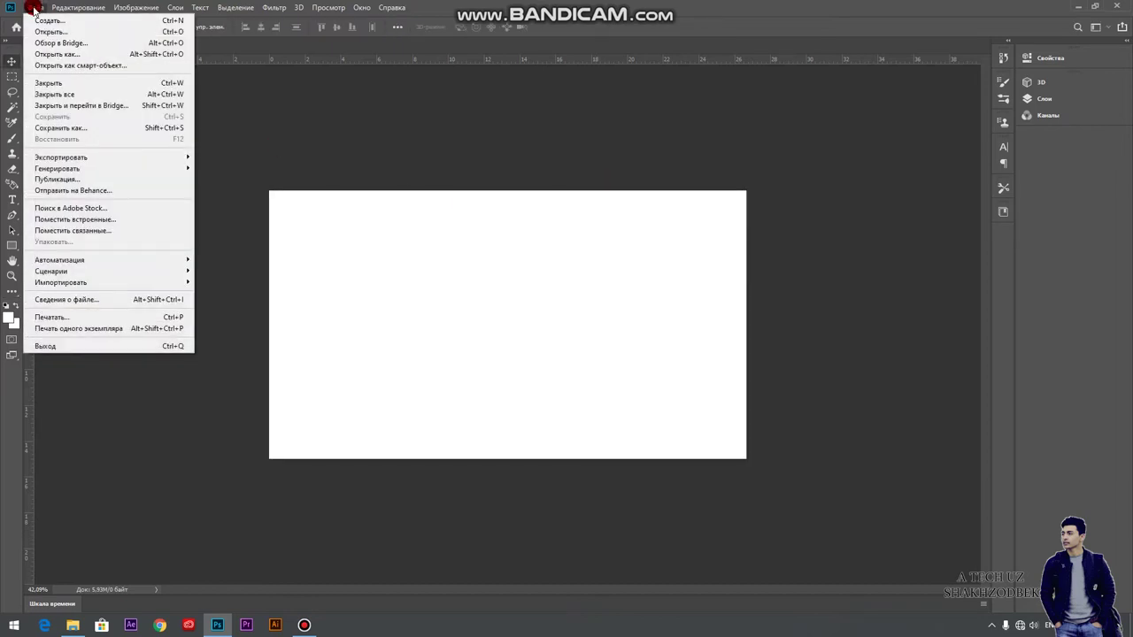
{"action": "left_click", "coordinate": [69, 21]}
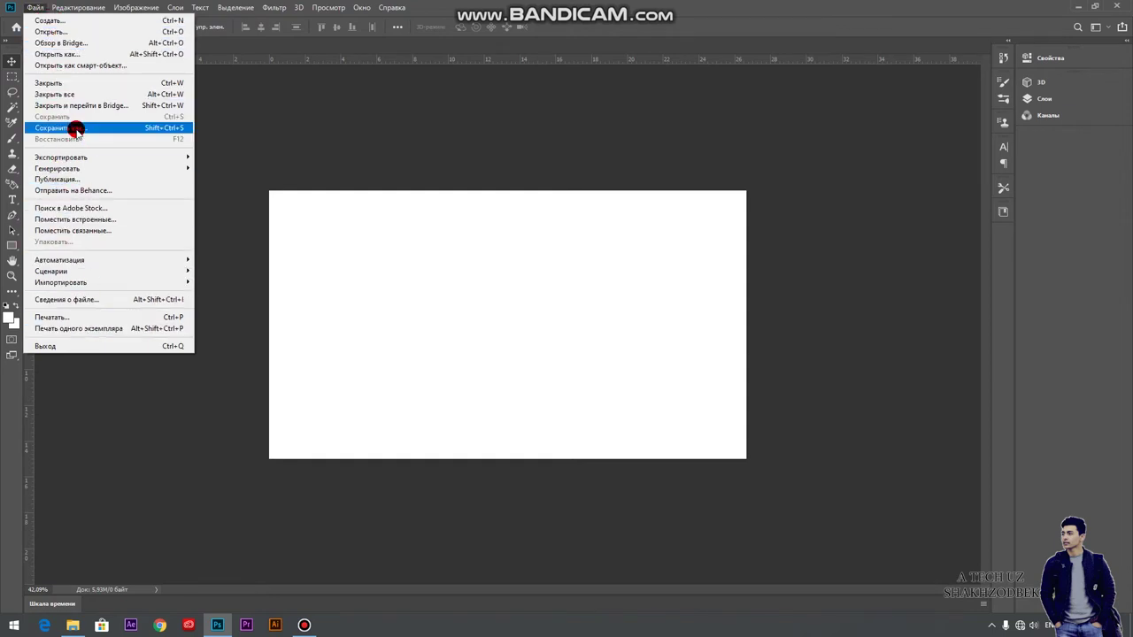
{"action": "left_click", "coordinate": [78, 7]}
{"action": "left_click", "coordinate": [356, 133]}
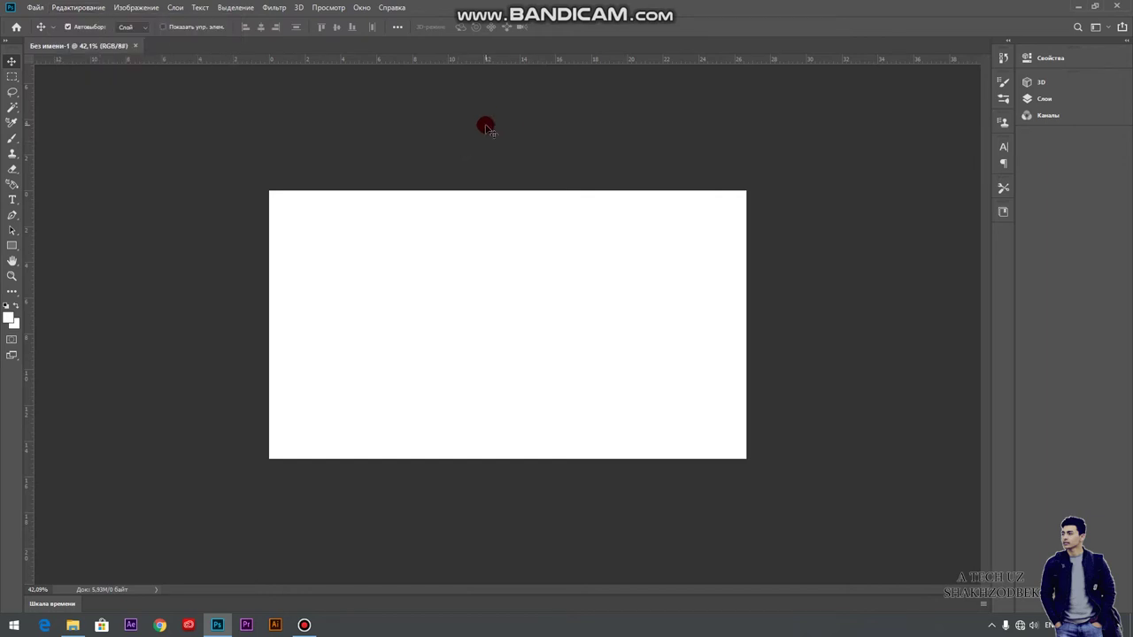
- Set the Interface menu font size to Большой (Large) and apply the preferences
{"action": "key", "text": "ctrl+k"}
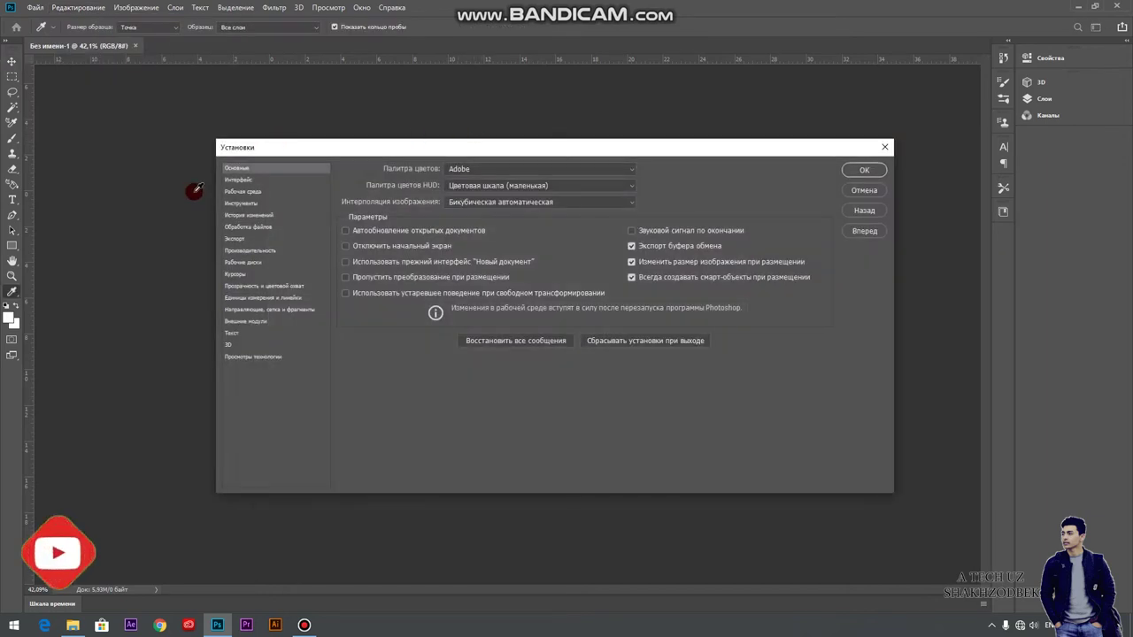
{"action": "left_click", "coordinate": [241, 180]}
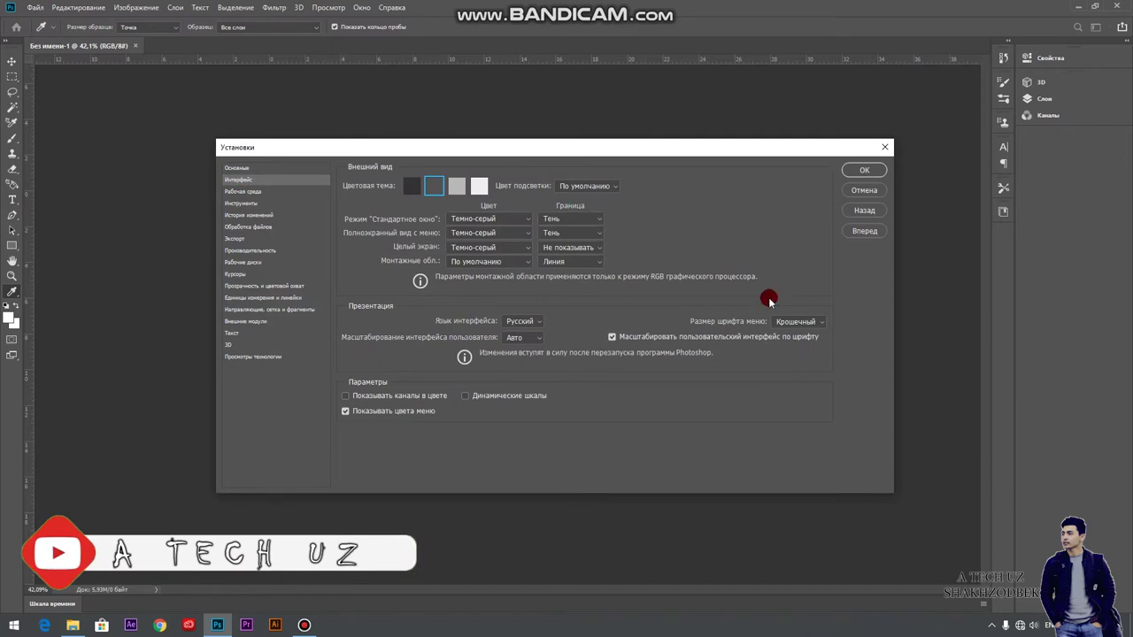
{"action": "left_click", "coordinate": [795, 321]}
{"action": "left_click", "coordinate": [792, 359]}
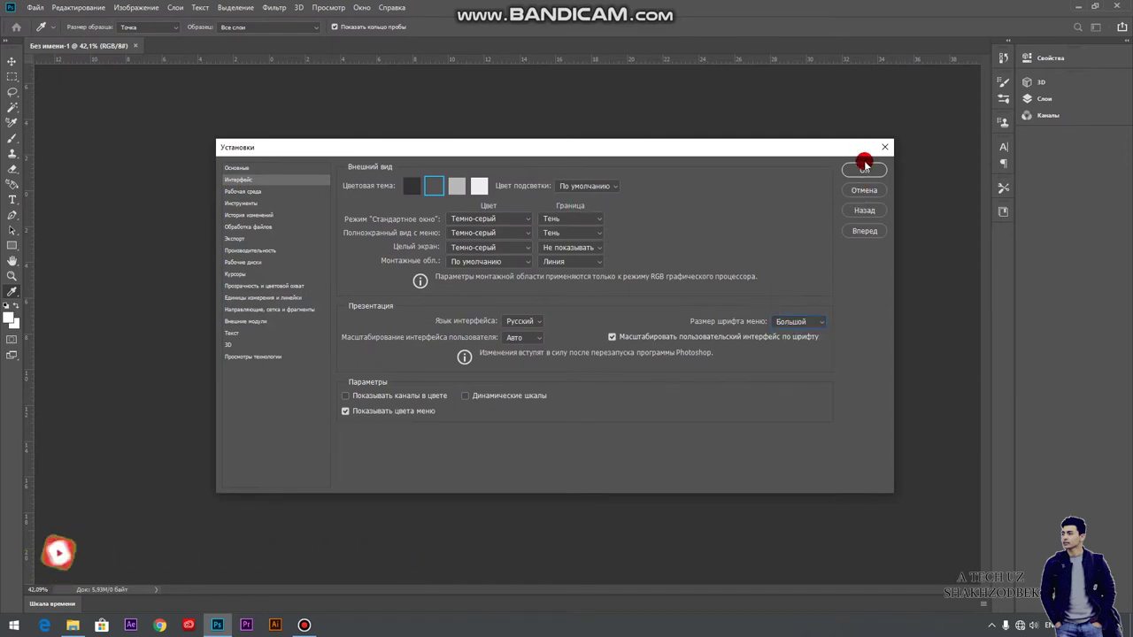
{"action": "left_click", "coordinate": [864, 170]}
{"action": "left_click", "coordinate": [34, 8]}
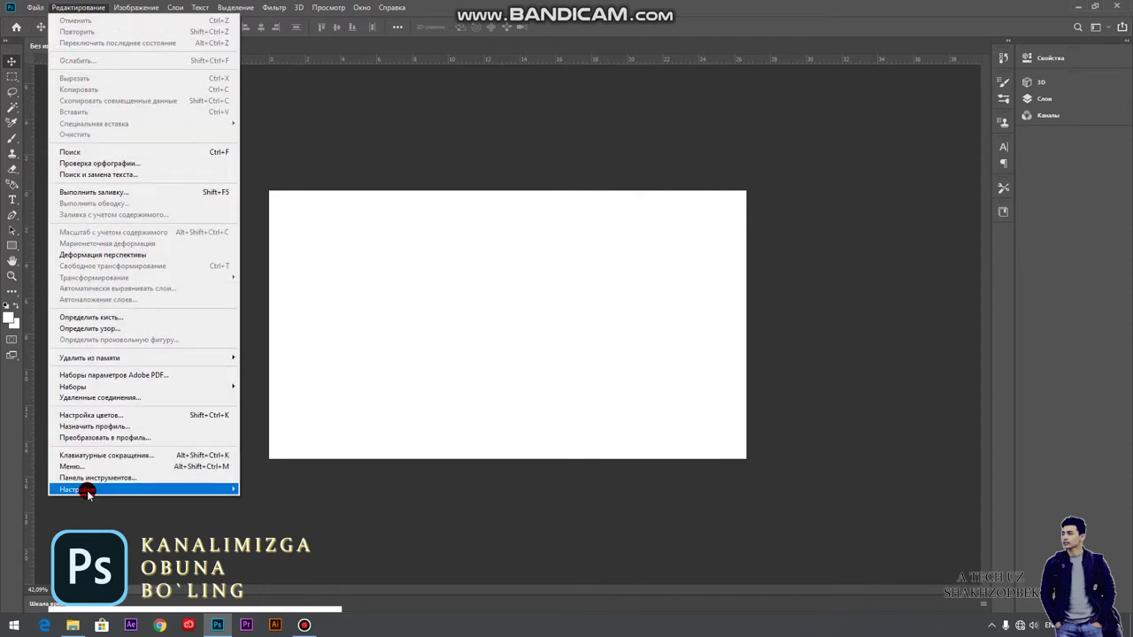
{"action": "mouse_move", "coordinate": [80, 488]}
{"action": "left_click", "coordinate": [268, 274]}
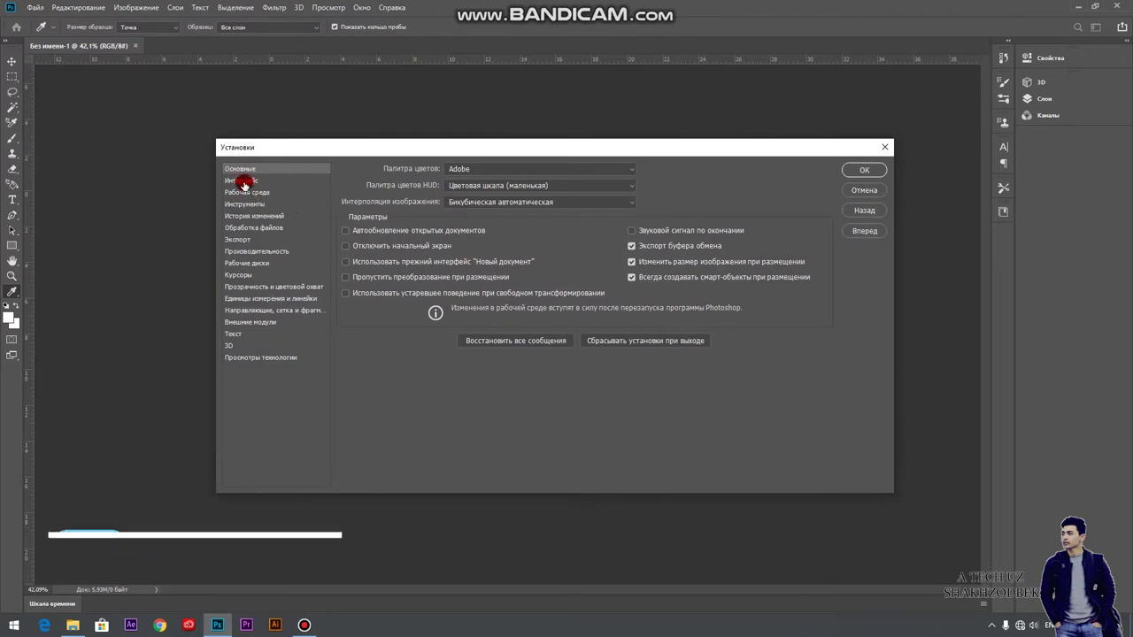
{"action": "left_click", "coordinate": [242, 181]}
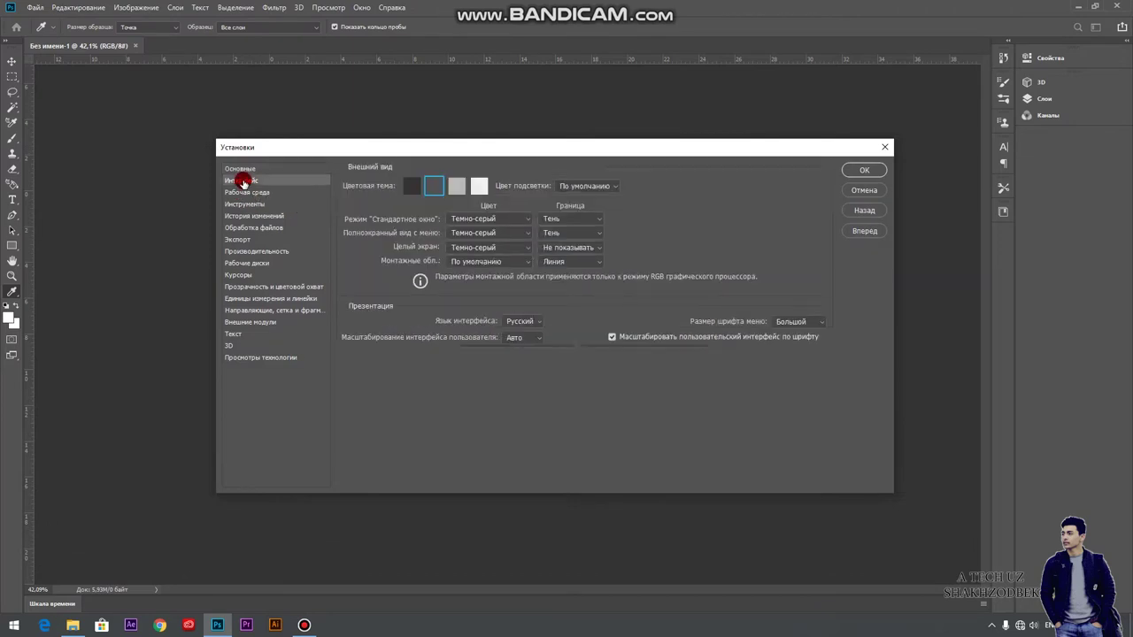
{"action": "left_click", "coordinate": [512, 323]}
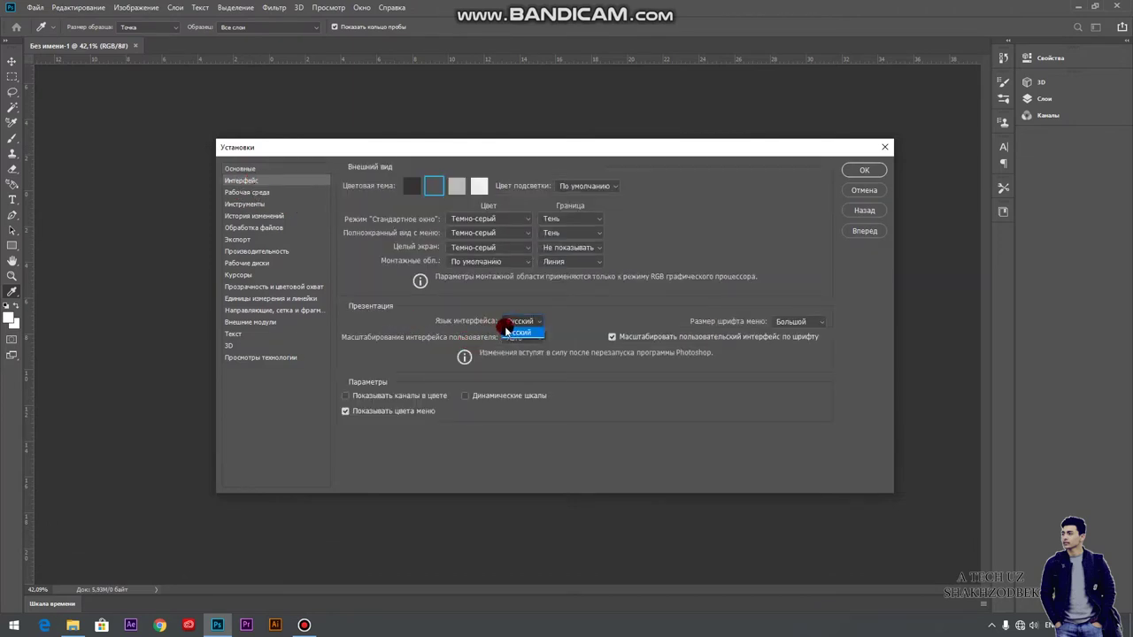
{"action": "left_click", "coordinate": [520, 333]}
{"action": "left_click", "coordinate": [518, 323]}
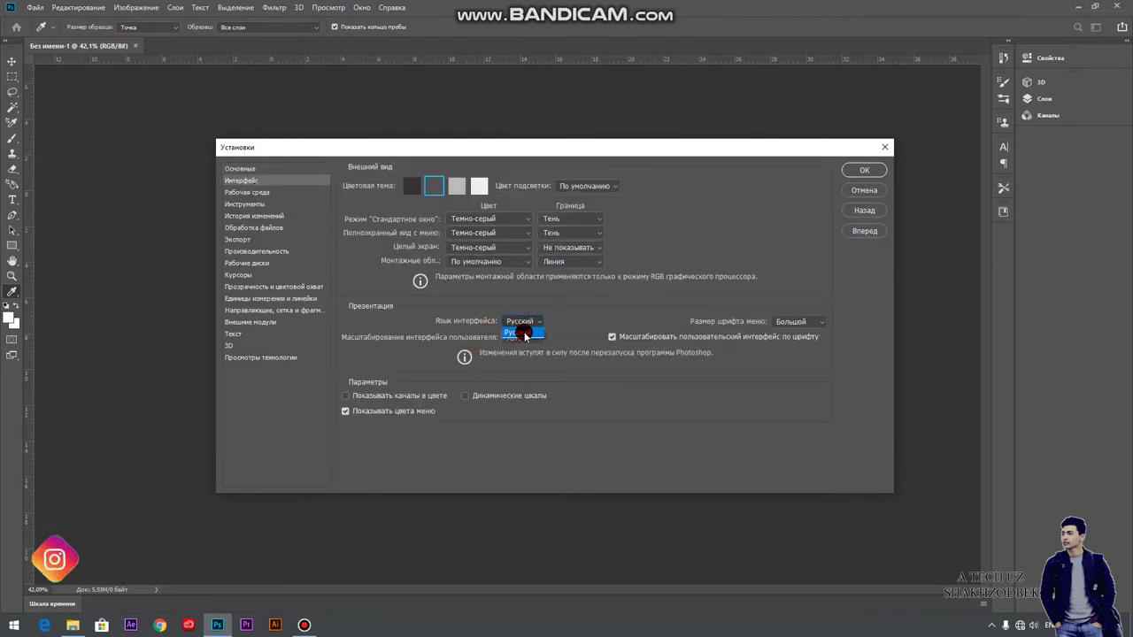
{"action": "left_click", "coordinate": [526, 324]}
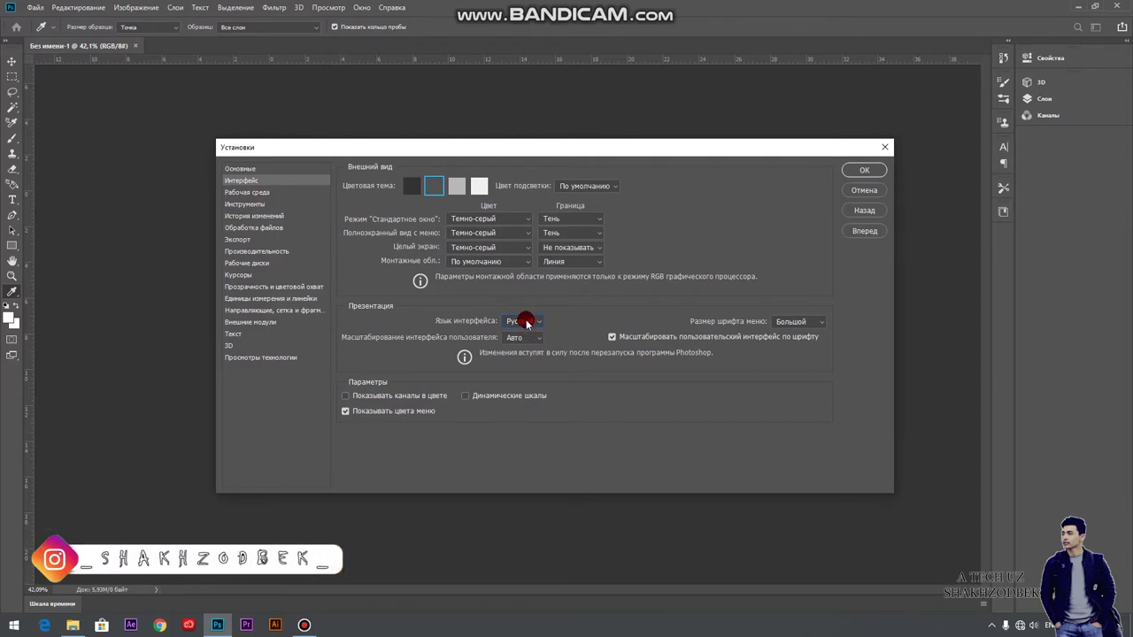
{"action": "left_click", "coordinate": [525, 324]}
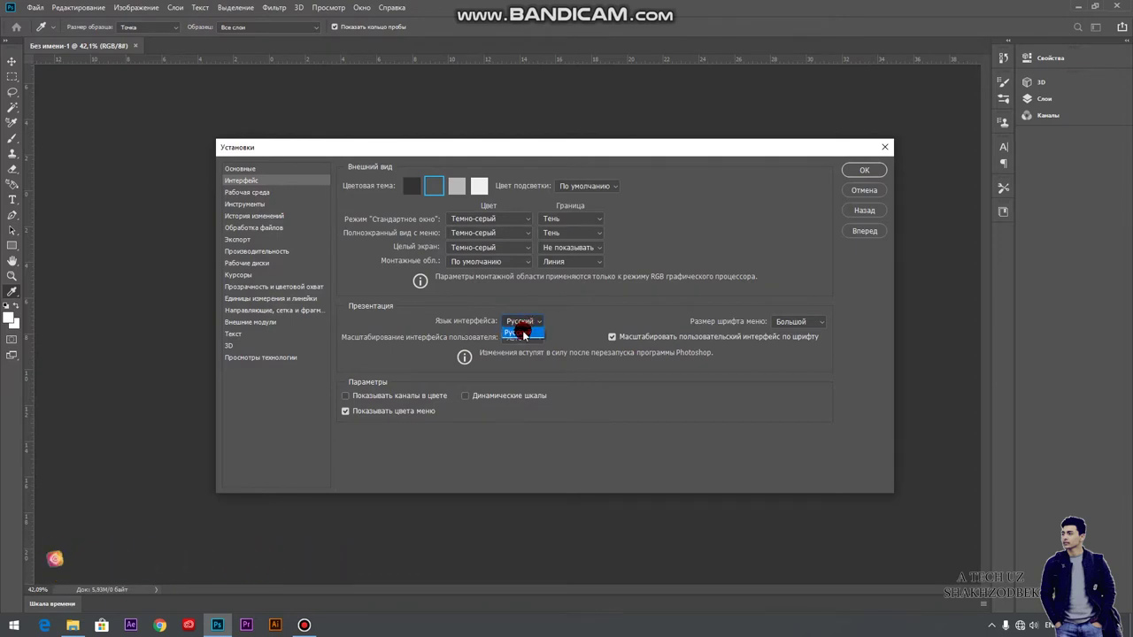
{"action": "left_click", "coordinate": [561, 310]}
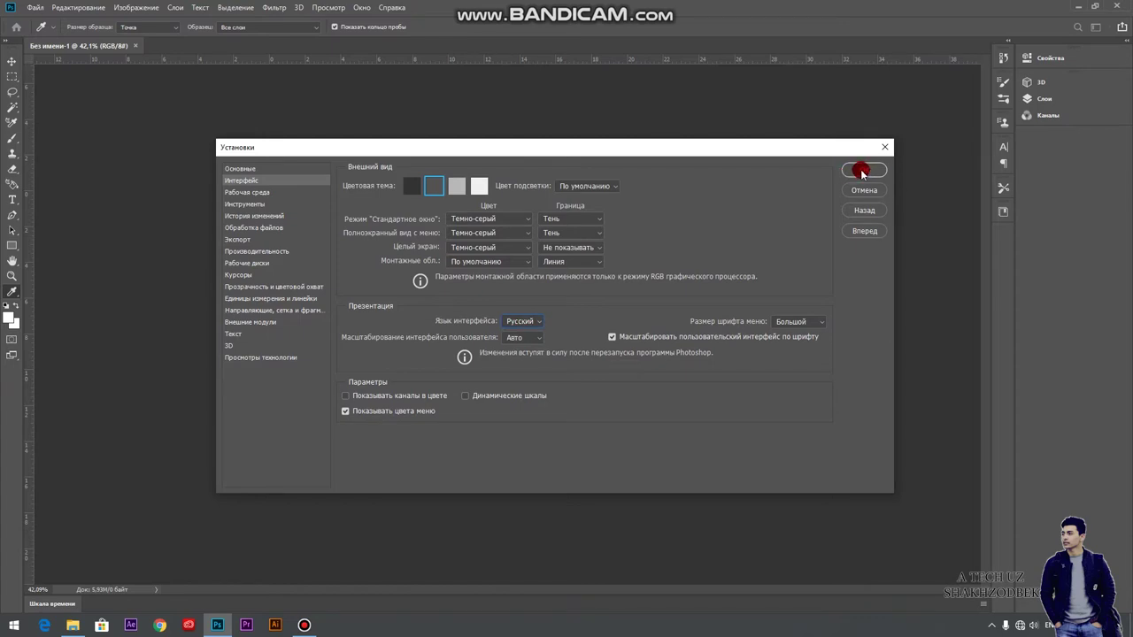
{"action": "left_click", "coordinate": [863, 172]}
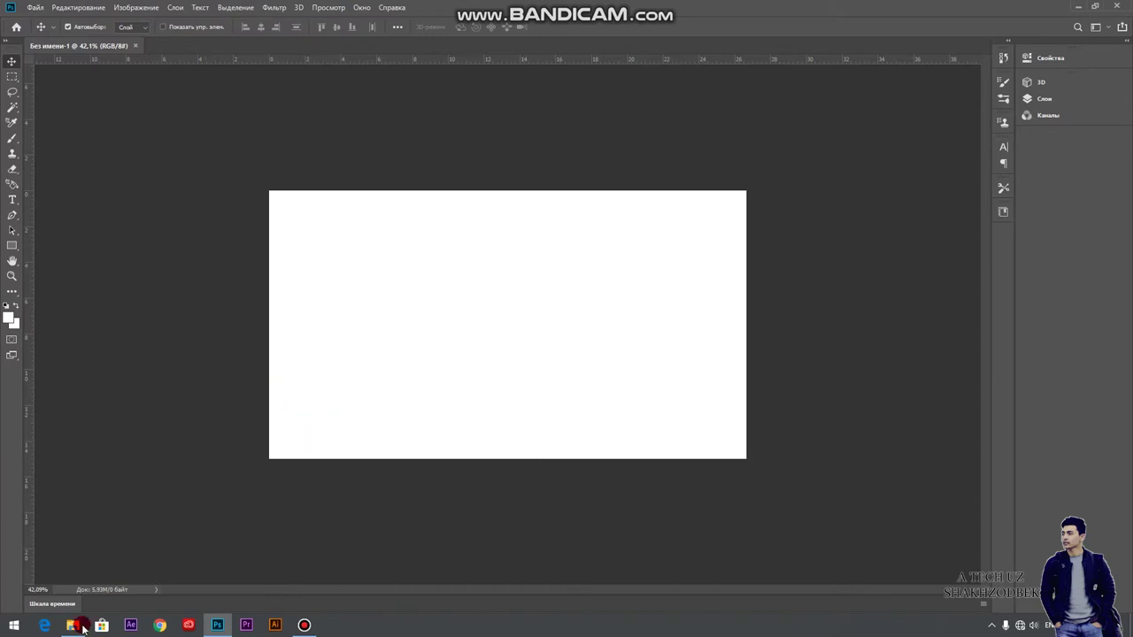
{"action": "mouse_move", "coordinate": [73, 625]}
{"action": "left_click", "coordinate": [70, 628]}
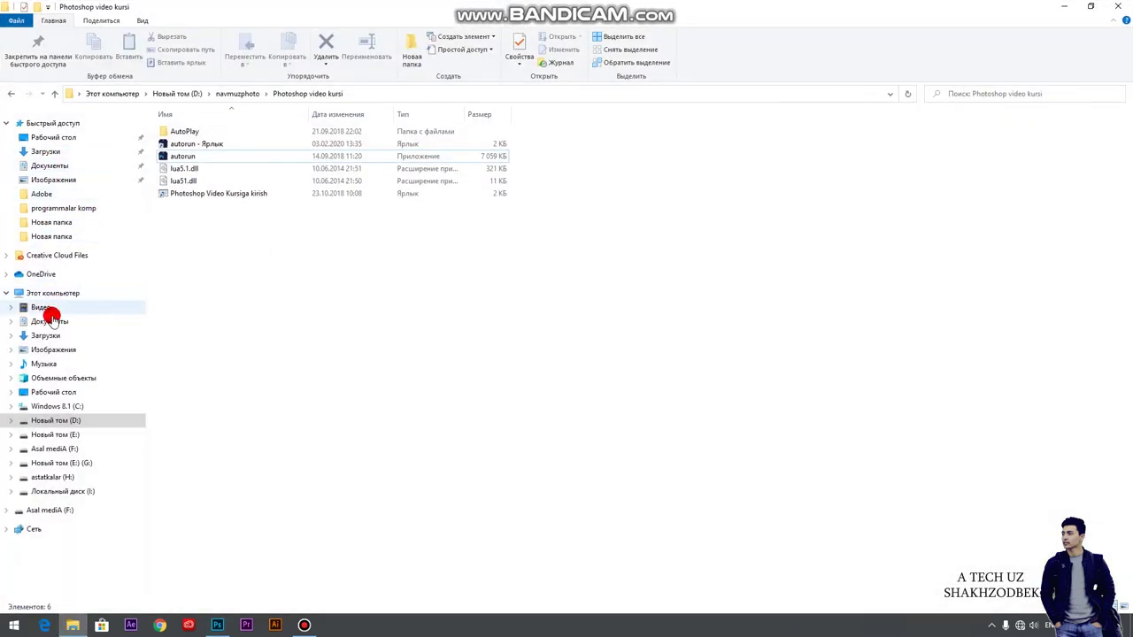
- Browse from drive C: into the Adobe Photoshop CC 2019 folder, checking Presets and Required
{"action": "left_click", "coordinate": [54, 406]}
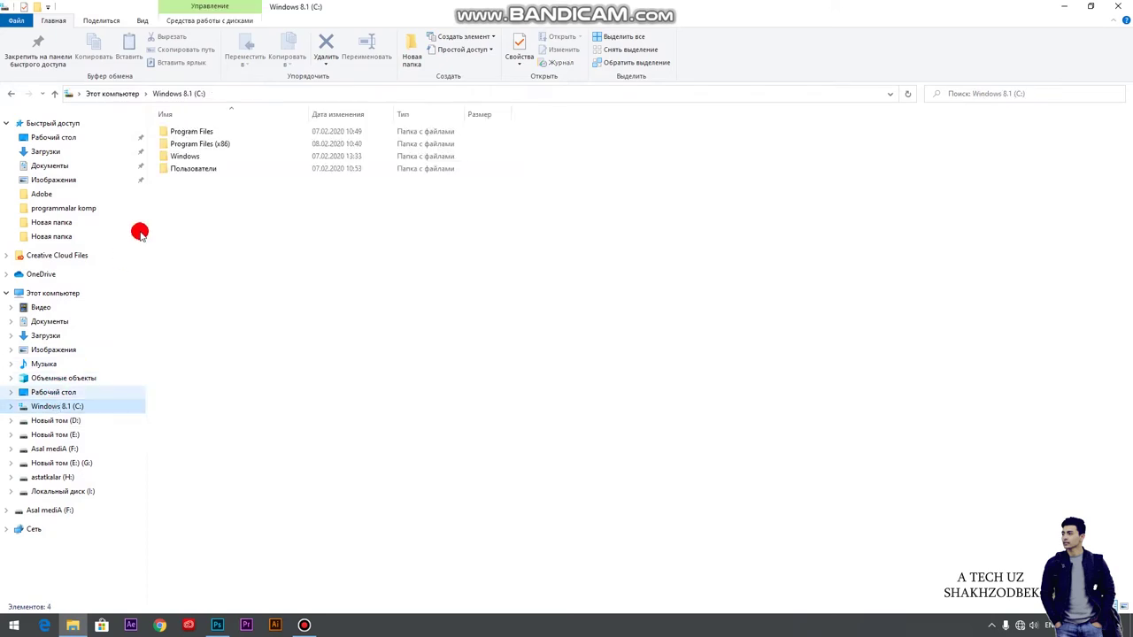
{"action": "double_click", "coordinate": [182, 131]}
{"action": "double_click", "coordinate": [185, 131]}
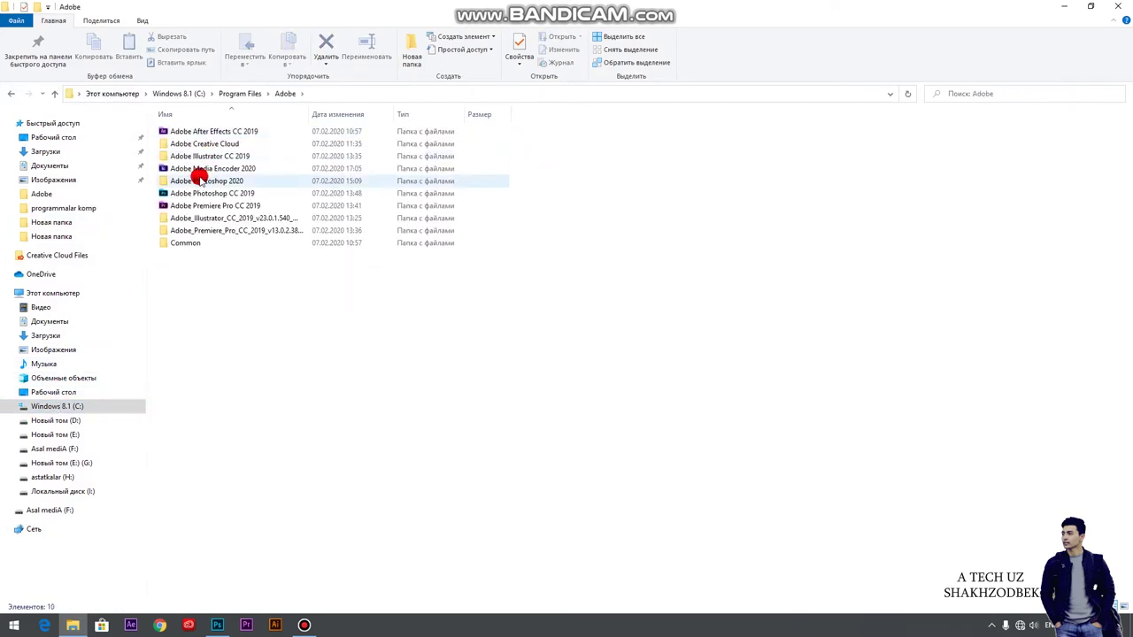
{"action": "double_click", "coordinate": [190, 193]}
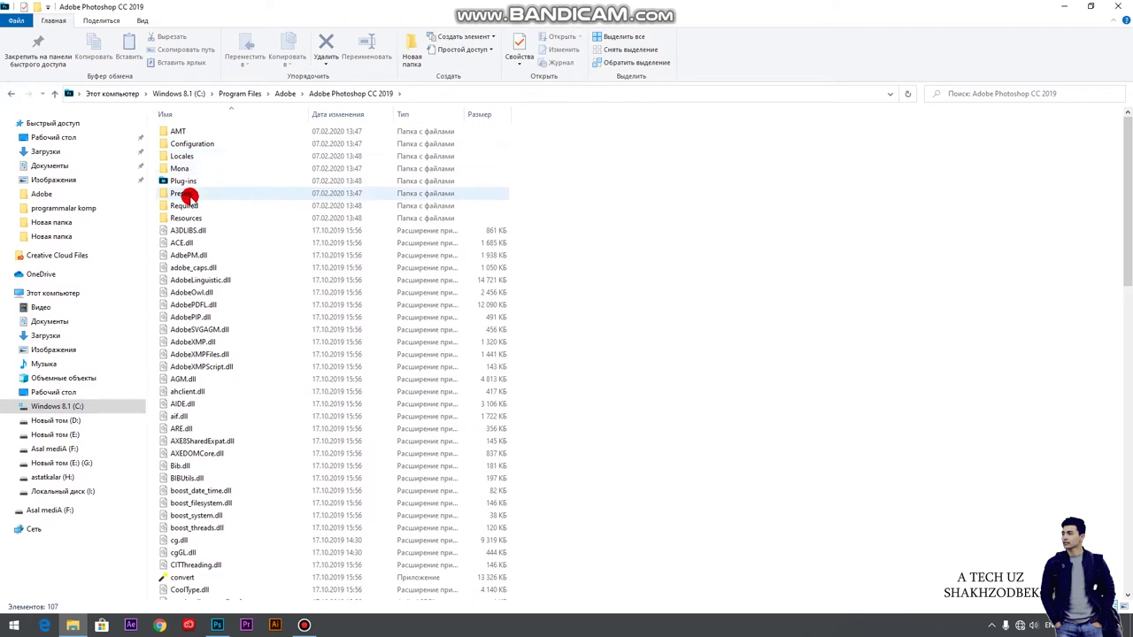
{"action": "left_click", "coordinate": [183, 194]}
{"action": "double_click", "coordinate": [184, 193]}
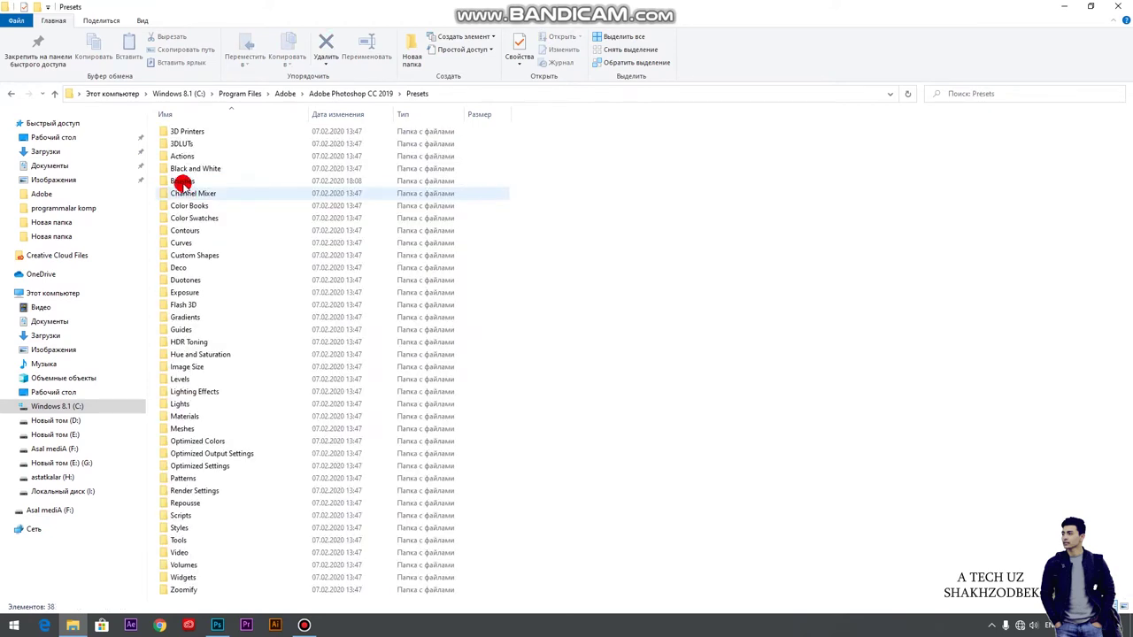
{"action": "left_click", "coordinate": [11, 93]}
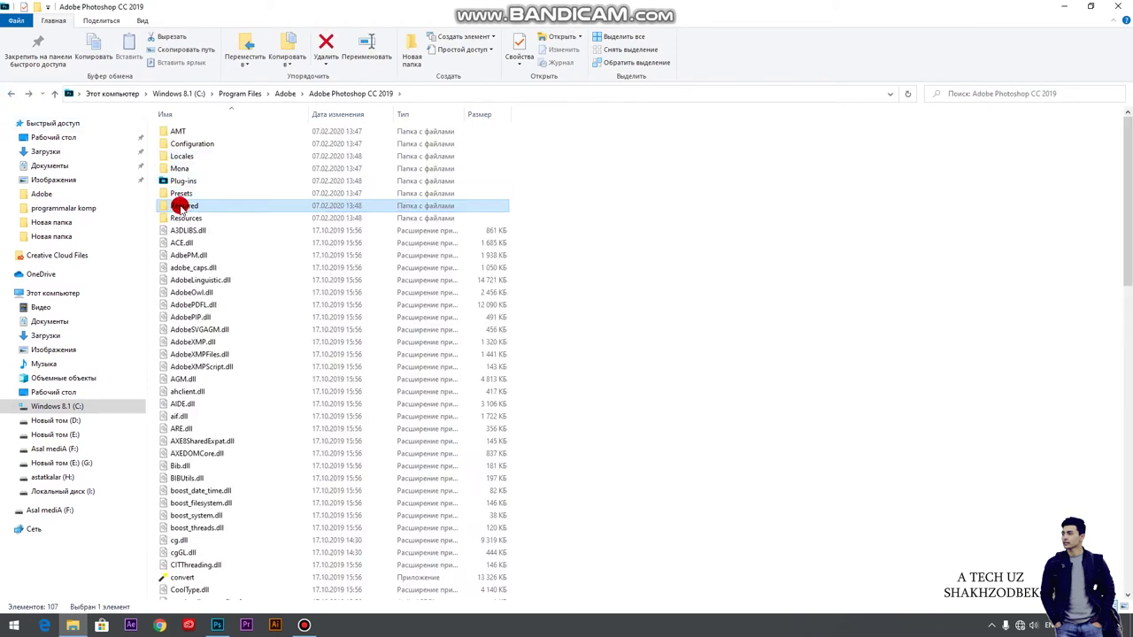
{"action": "double_click", "coordinate": [182, 204]}
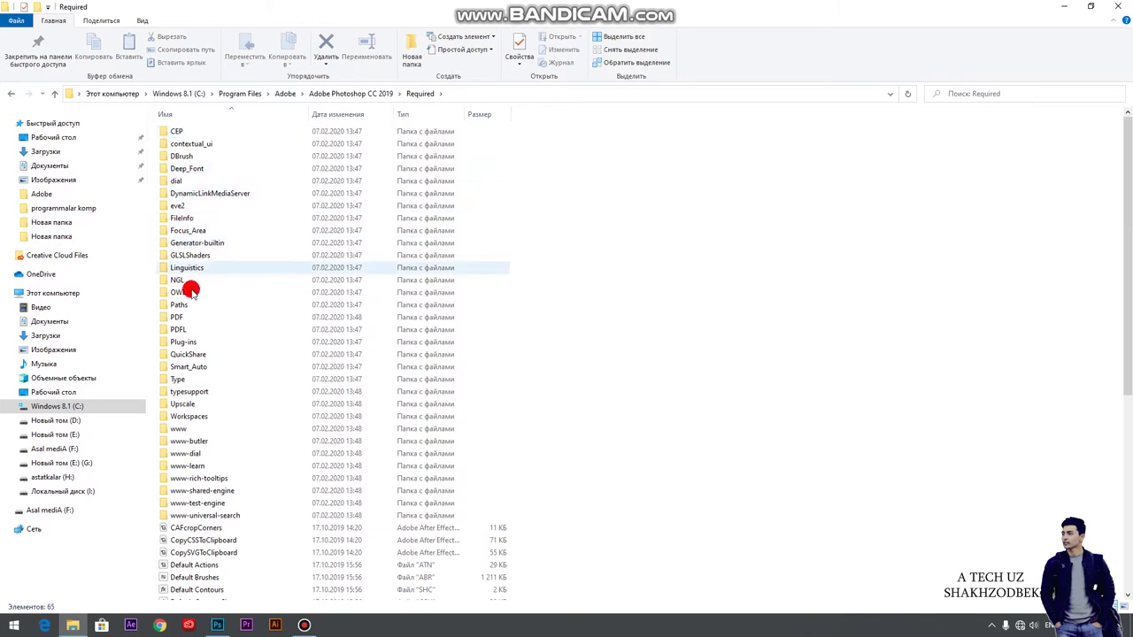
{"action": "left_click", "coordinate": [10, 93]}
- Open Locales\ru_RU, look into Shortcuts and Panels, and select tw10428_Photoshop_ru_RU.dat
{"action": "double_click", "coordinate": [177, 155]}
{"action": "double_click", "coordinate": [182, 134]}
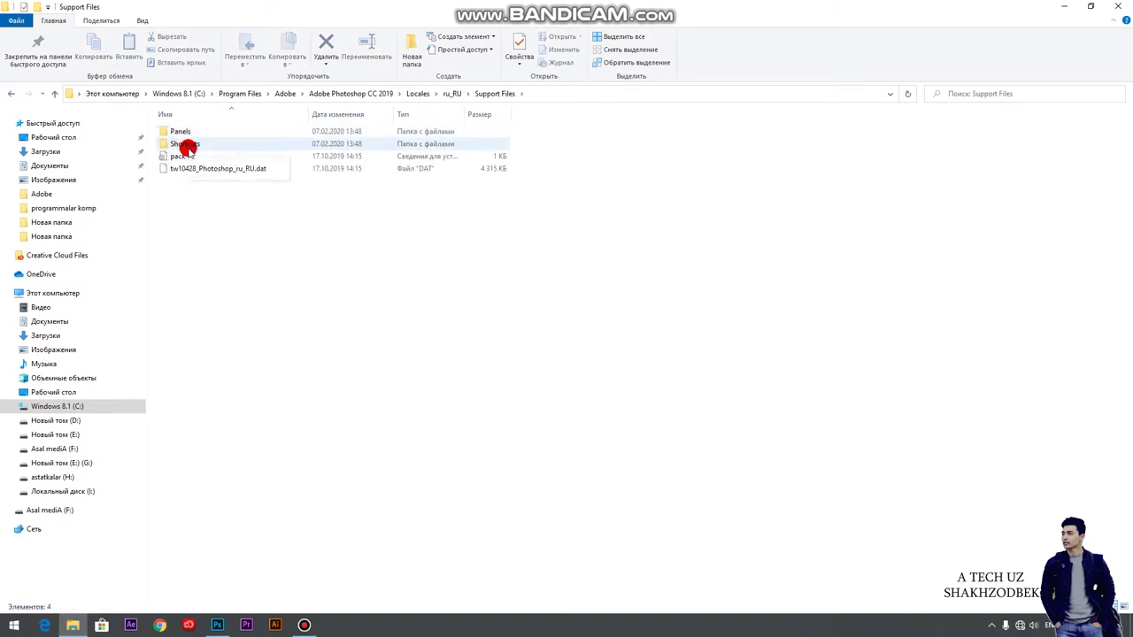
{"action": "double_click", "coordinate": [185, 144]}
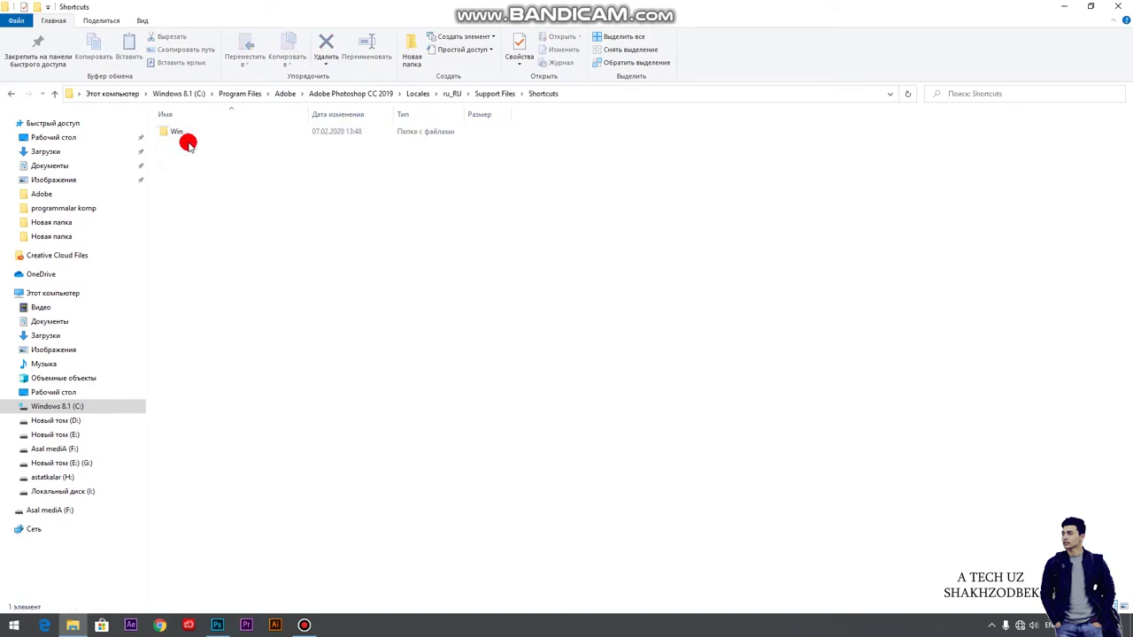
{"action": "double_click", "coordinate": [180, 131]}
{"action": "left_click", "coordinate": [10, 93]}
{"action": "left_click", "coordinate": [11, 93]}
{"action": "double_click", "coordinate": [174, 131]}
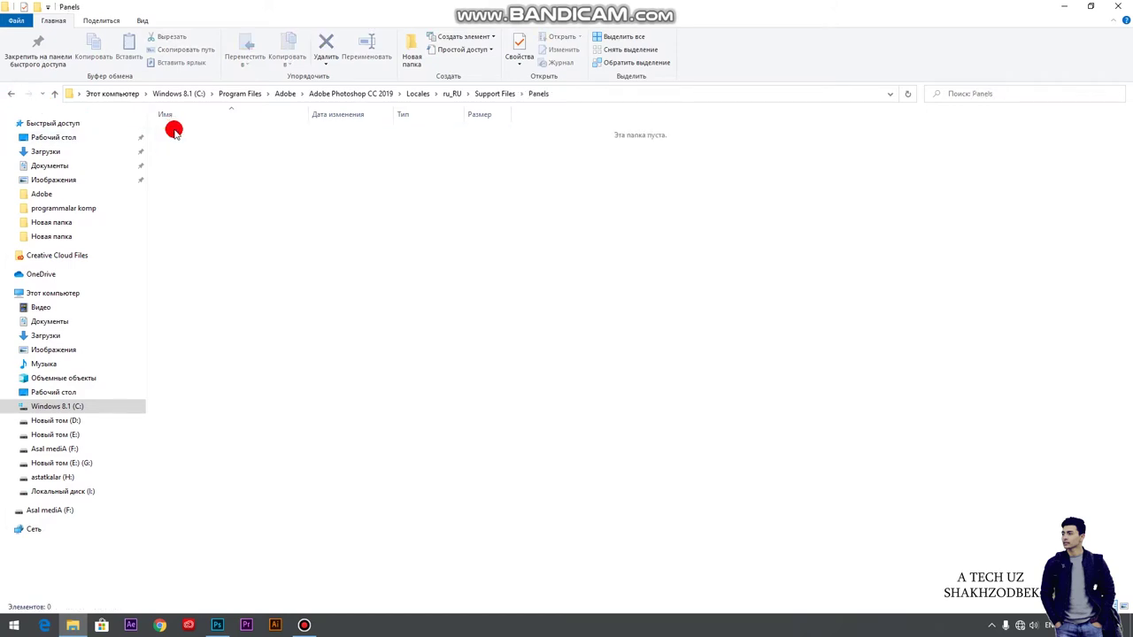
{"action": "left_click", "coordinate": [11, 93]}
{"action": "left_click", "coordinate": [196, 172]}
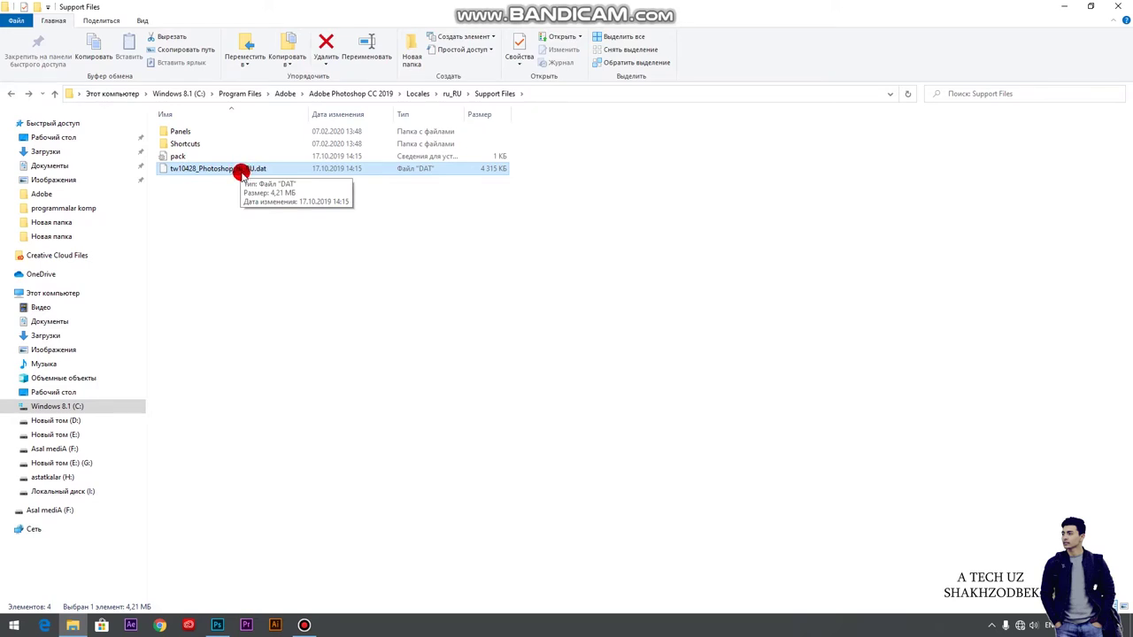
- Try renaming the file to tw10428_Photoshop_us_en.dat, then cancel the administrator-rights prompt
{"action": "left_click", "coordinate": [239, 170]}
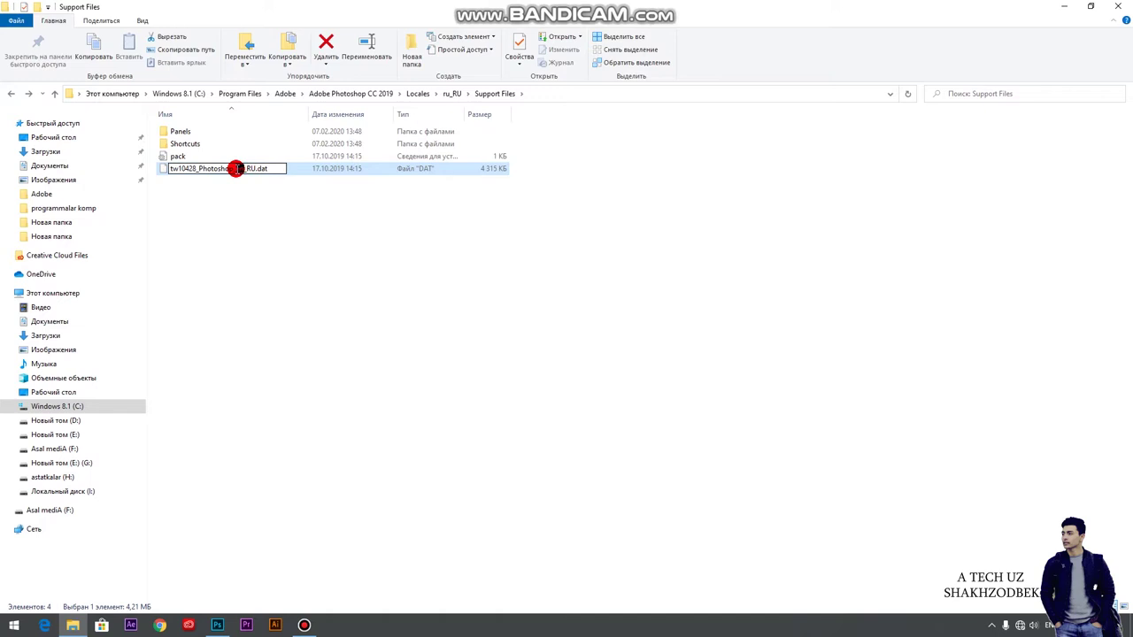
{"action": "type", "text": "us_e"}
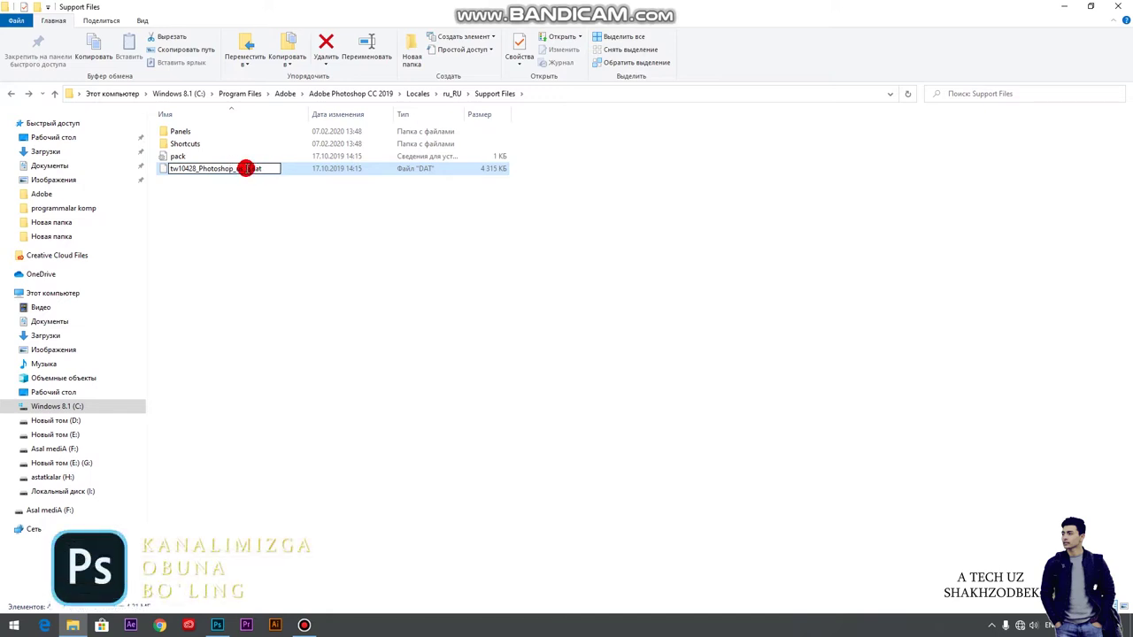
{"action": "type", "text": "n"}
{"action": "key", "text": "Return"}
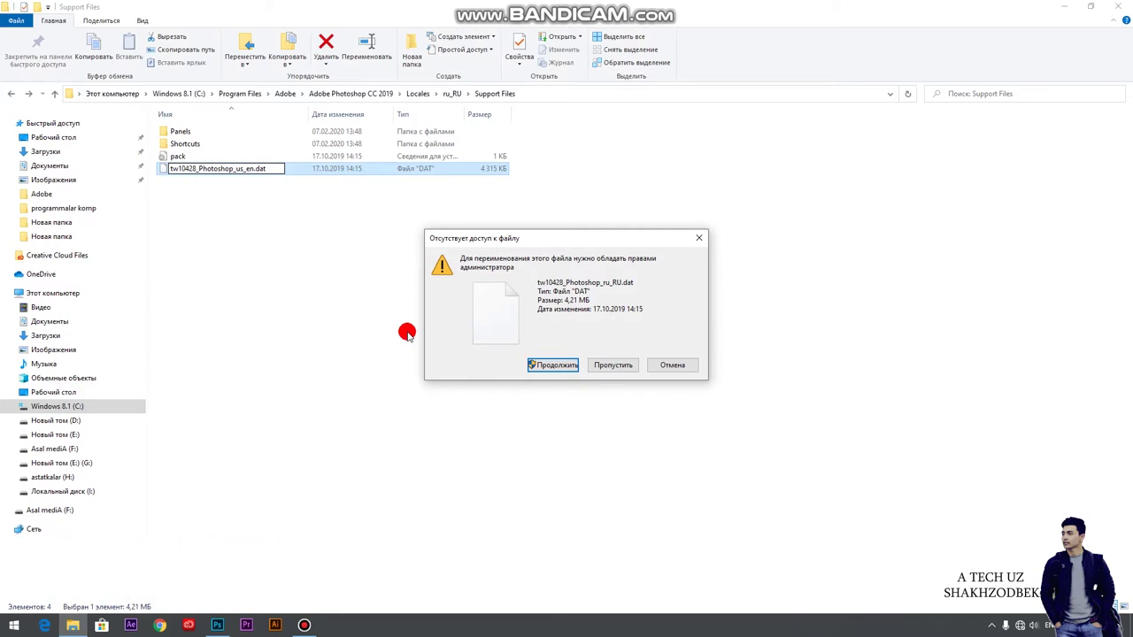
{"action": "left_click", "coordinate": [673, 366]}
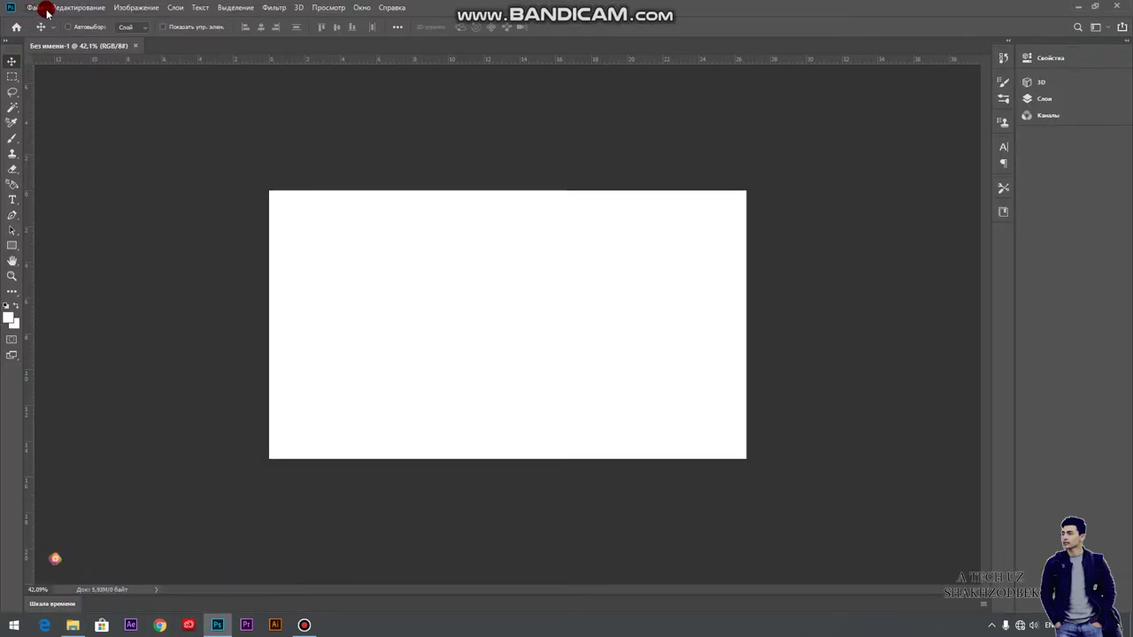
- Open the preferences and keep Interface UI Scaling on Авто
{"action": "key", "text": "i"}
{"action": "key", "text": "ctrl+k"}
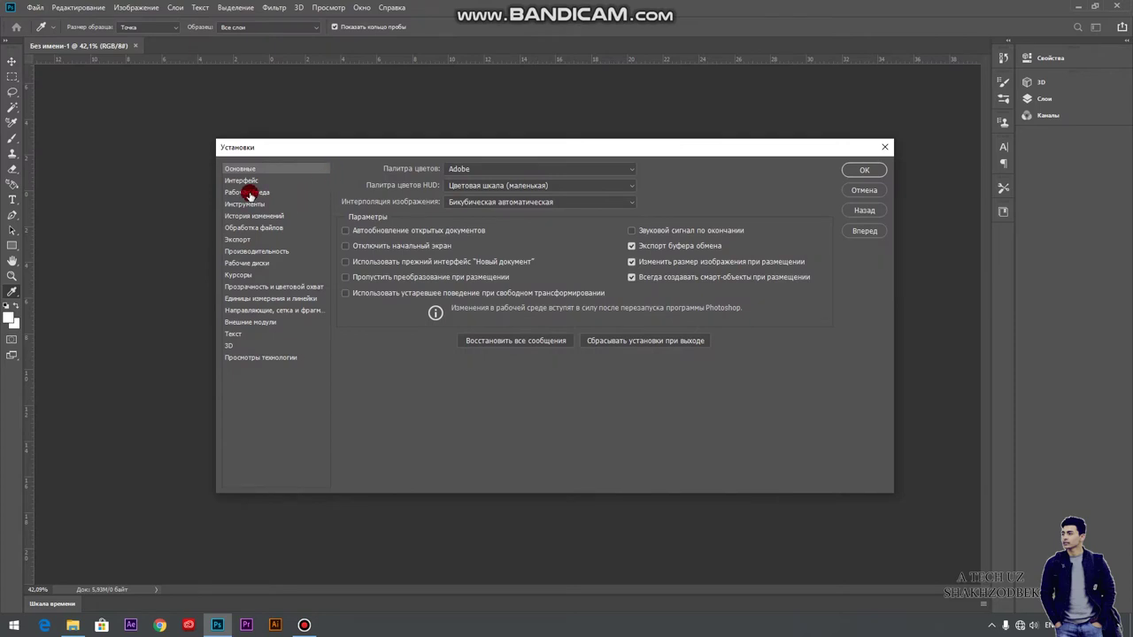
{"action": "left_click", "coordinate": [241, 181]}
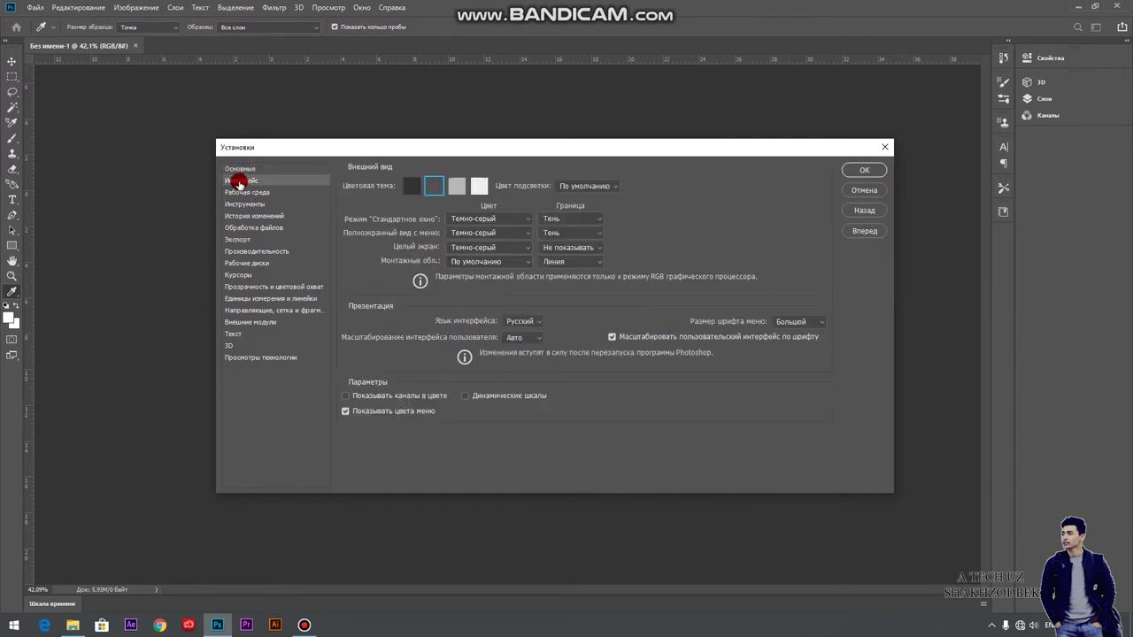
{"action": "left_click", "coordinate": [523, 339]}
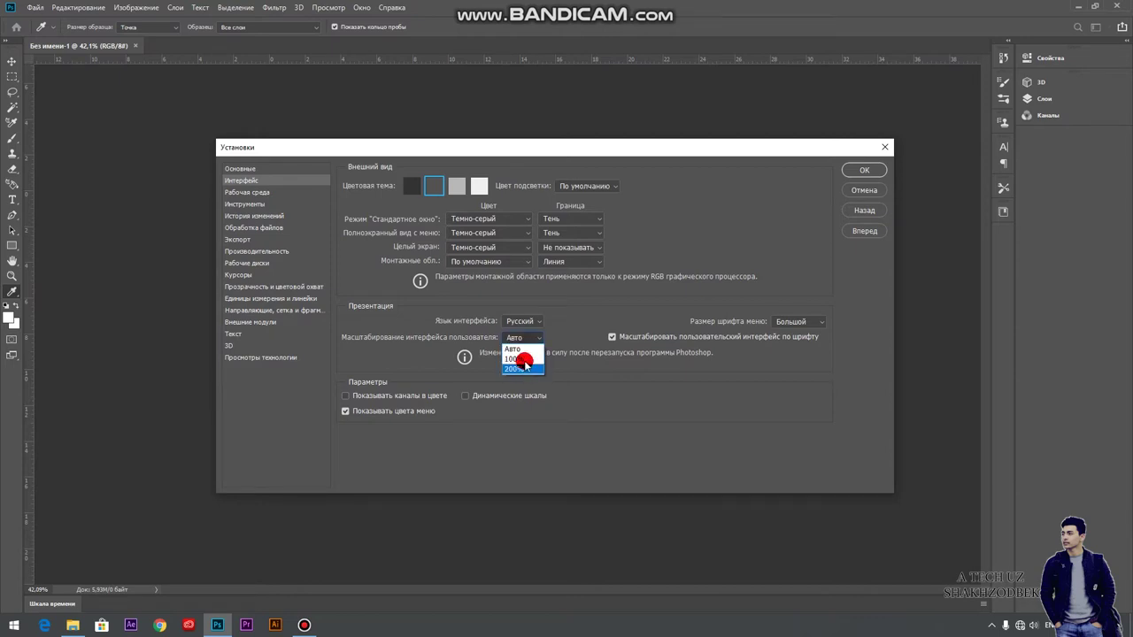
{"action": "left_click", "coordinate": [528, 351]}
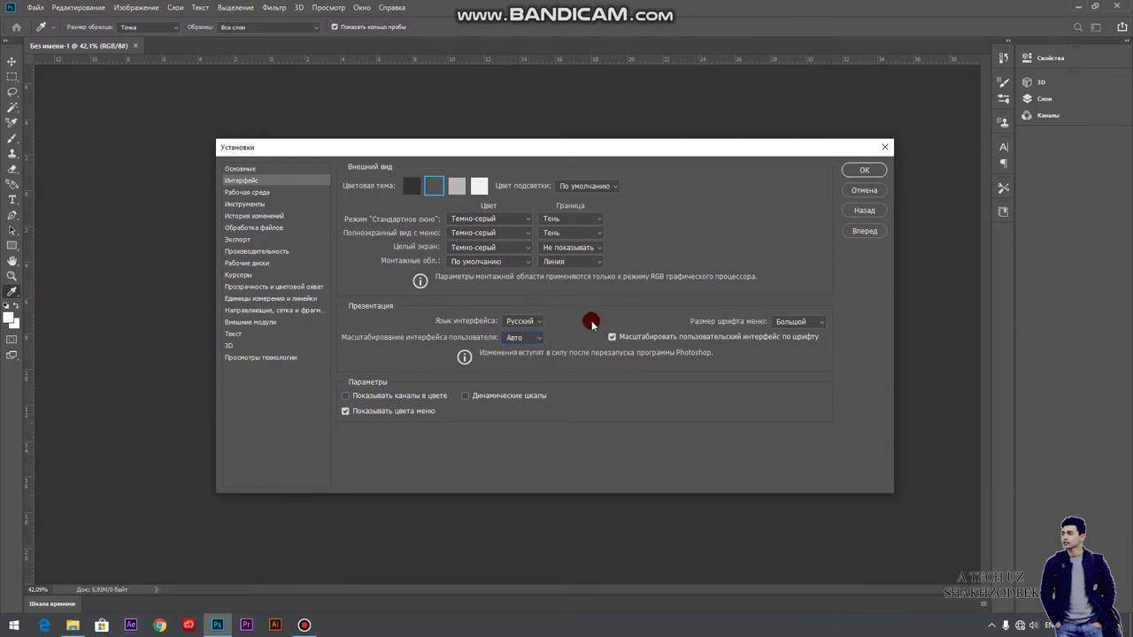
{"action": "left_click", "coordinate": [239, 193]}
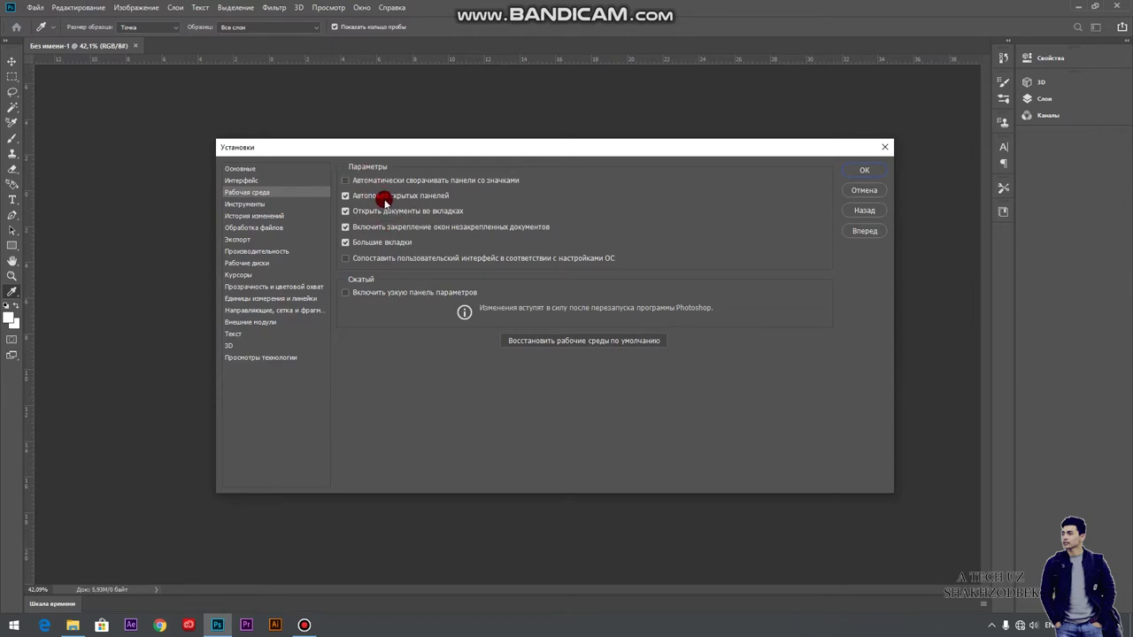
- Uncheck Show Tooltips in the Tools preferences and apply
{"action": "left_click", "coordinate": [236, 206]}
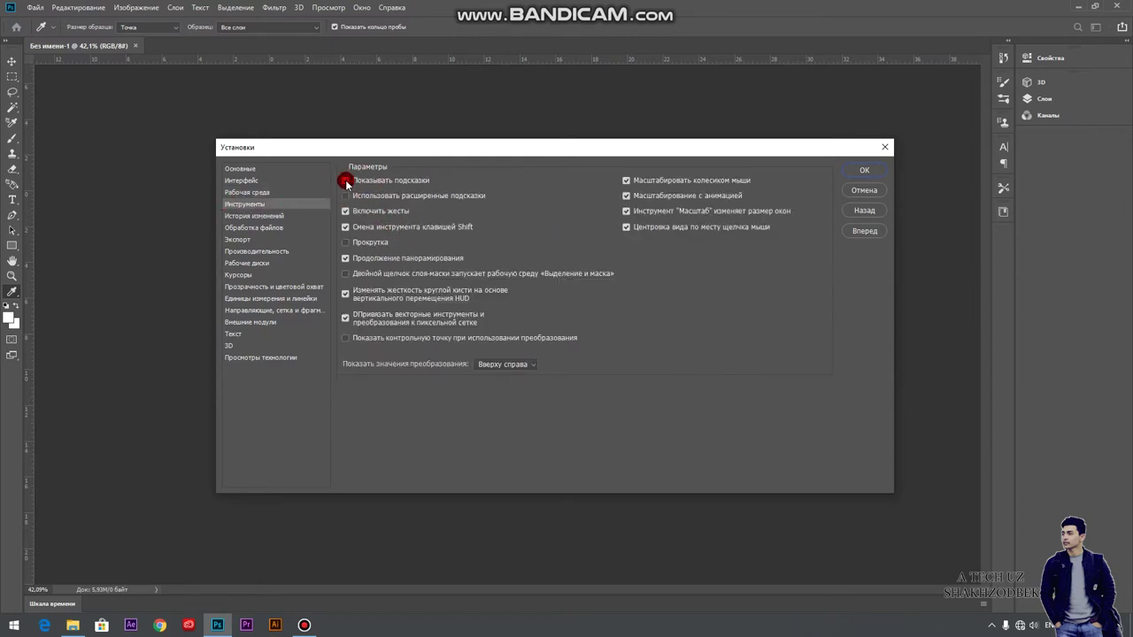
{"action": "left_click", "coordinate": [346, 182]}
{"action": "left_click", "coordinate": [865, 170]}
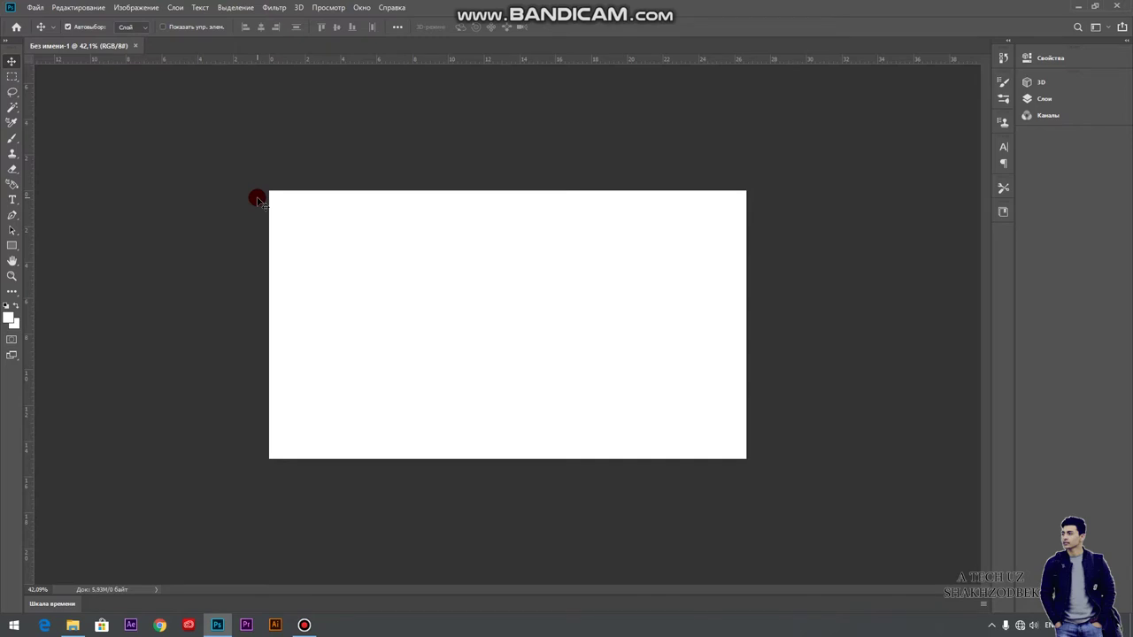
{"action": "key", "text": "i"}
{"action": "key", "text": "ctrl+k"}
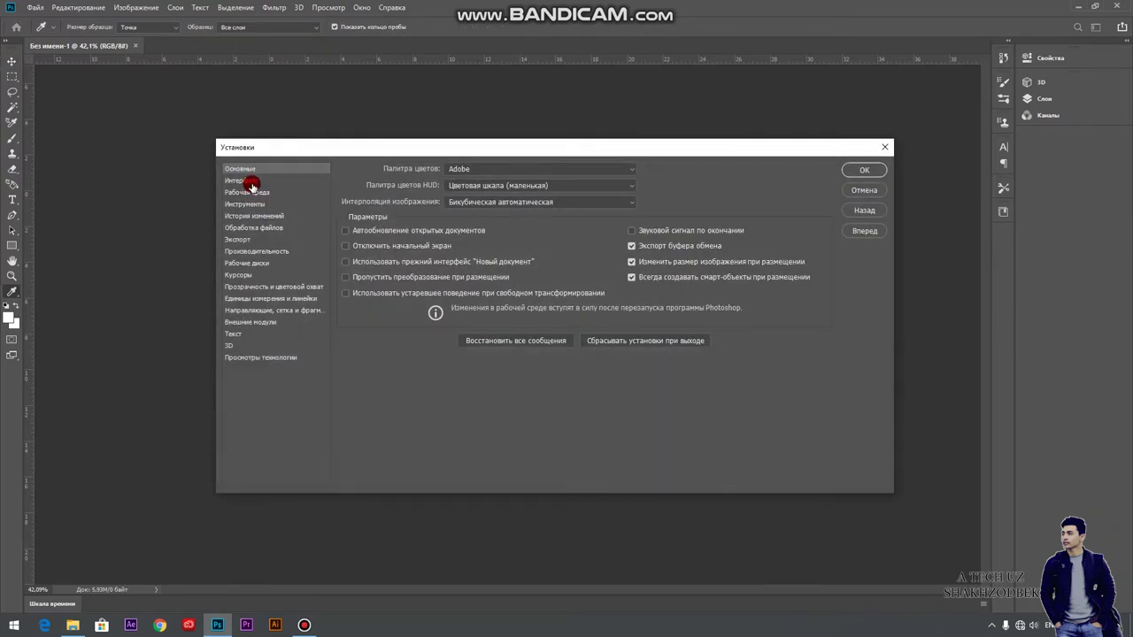
- Re-check Show Tooltips in the Tools preferences and confirm with OK
{"action": "left_click", "coordinate": [245, 204]}
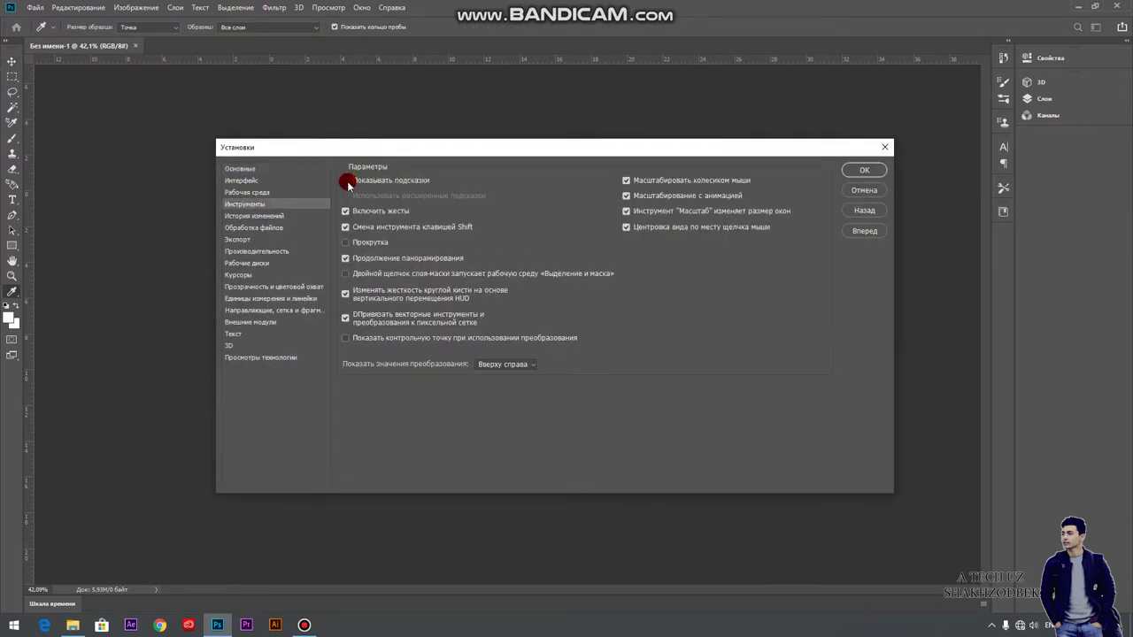
{"action": "left_click", "coordinate": [345, 181]}
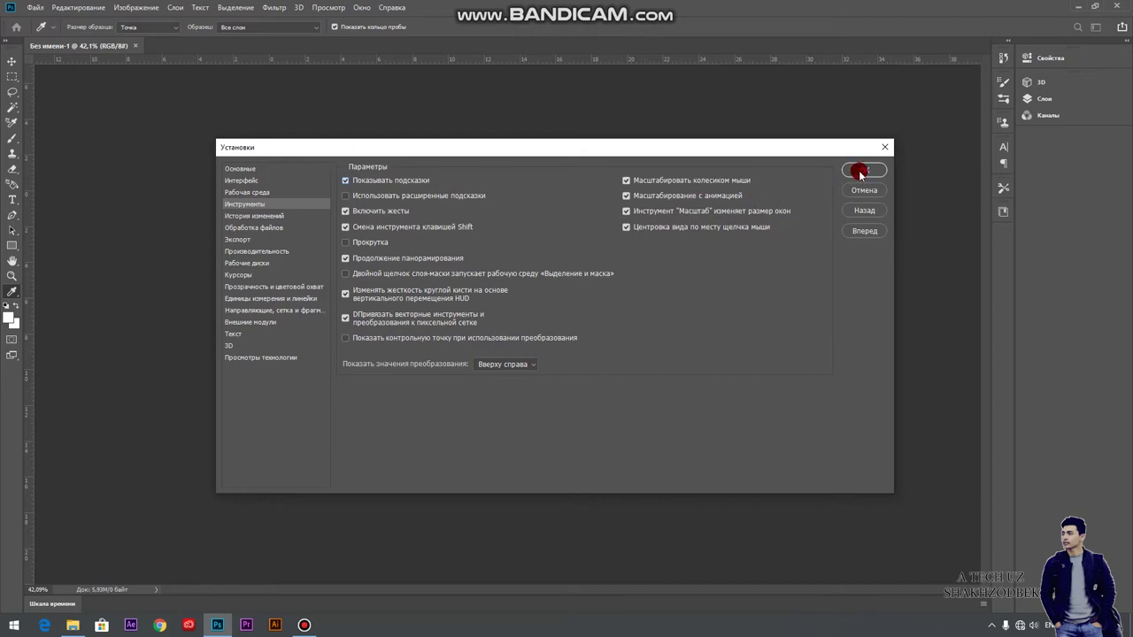
{"action": "left_click", "coordinate": [850, 168]}
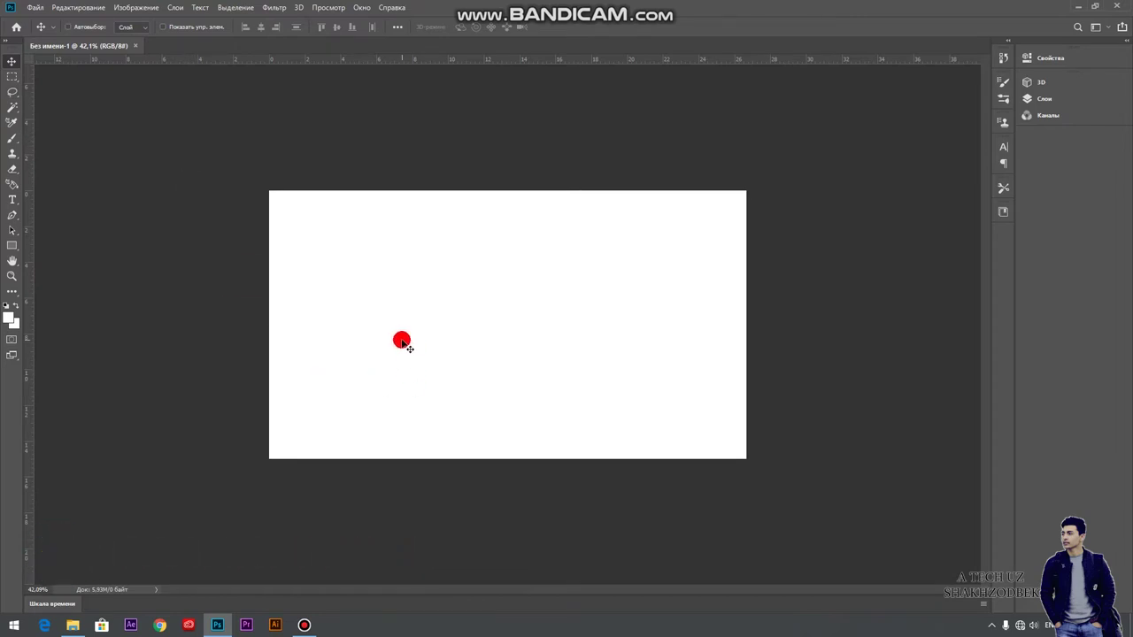
{"action": "key", "text": "ctrl+k"}
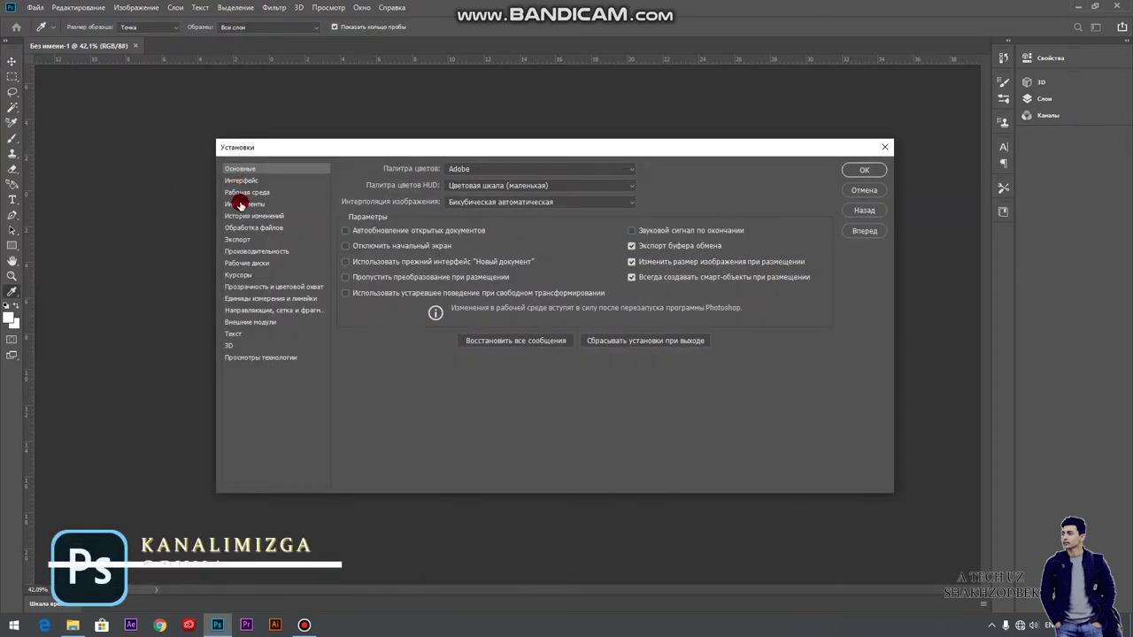
- Turn off Use Rich Tooltips in the Tools preferences, keeping Enable Gestures checked
{"action": "left_click", "coordinate": [243, 205]}
{"action": "left_click", "coordinate": [346, 196]}
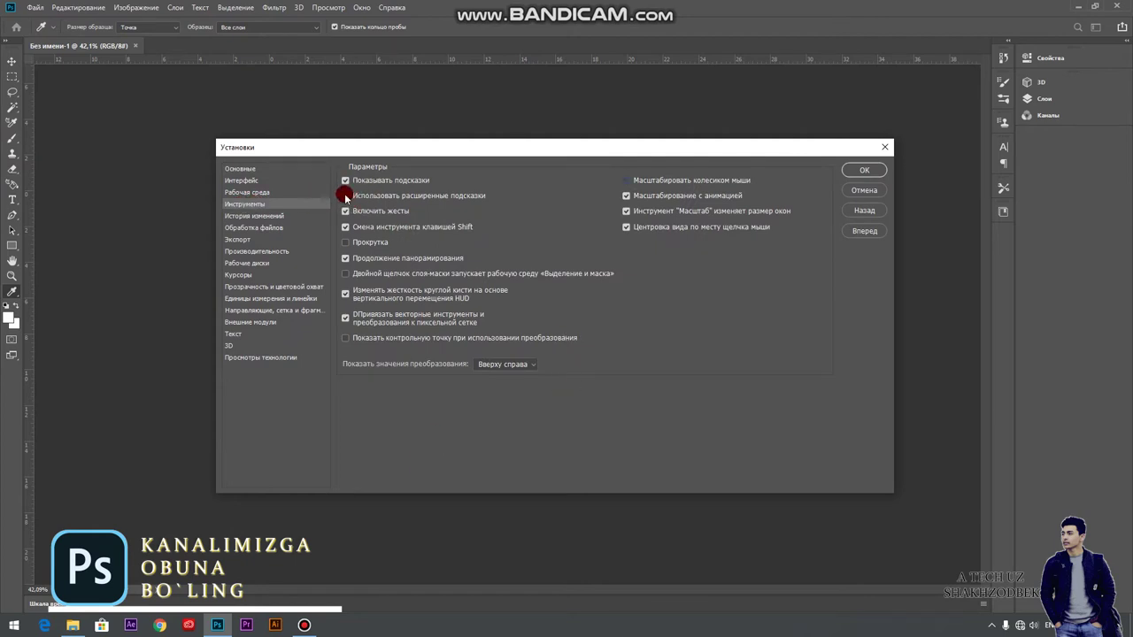
{"action": "left_click", "coordinate": [375, 201]}
{"action": "mouse_move", "coordinate": [376, 201]}
{"action": "left_mouse_down"}
{"action": "mouse_move", "coordinate": [459, 201]}
{"action": "mouse_move", "coordinate": [347, 200]}
{"action": "left_mouse_up"}
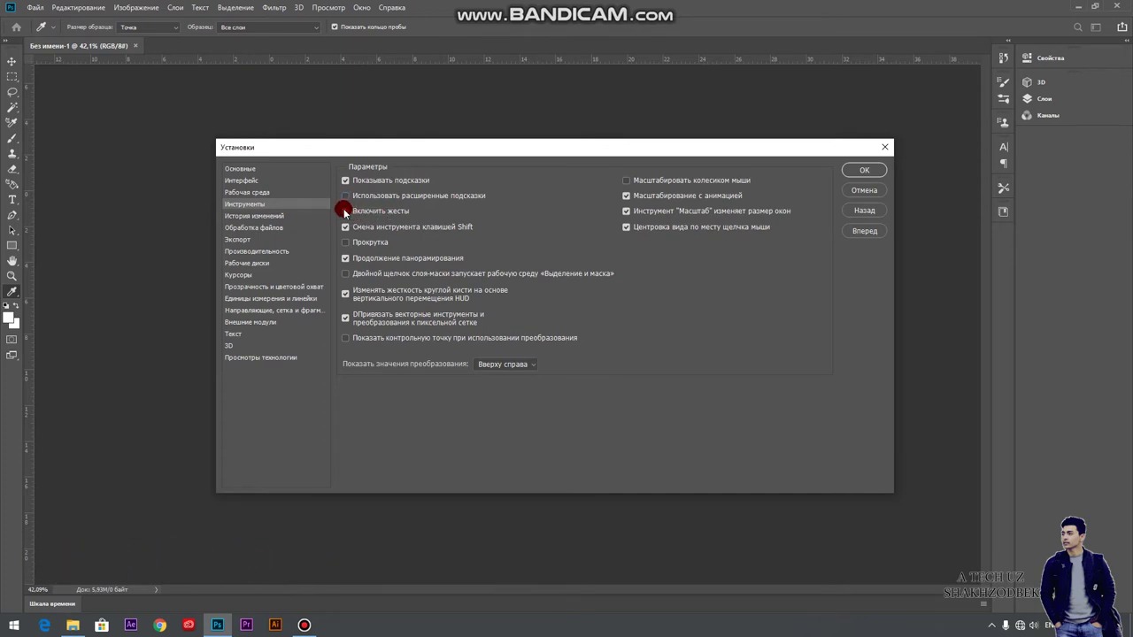
{"action": "left_click", "coordinate": [345, 213]}
{"action": "left_click", "coordinate": [346, 228]}
- Switch Zoom with Scroll Wheel off and confirm the Tools preferences
{"action": "left_click", "coordinate": [627, 182]}
{"action": "left_click", "coordinate": [627, 228]}
{"action": "scroll", "coordinate": [625, 278], "scroll_direction": "up", "scroll_amount": 1}
{"action": "left_click", "coordinate": [626, 180]}
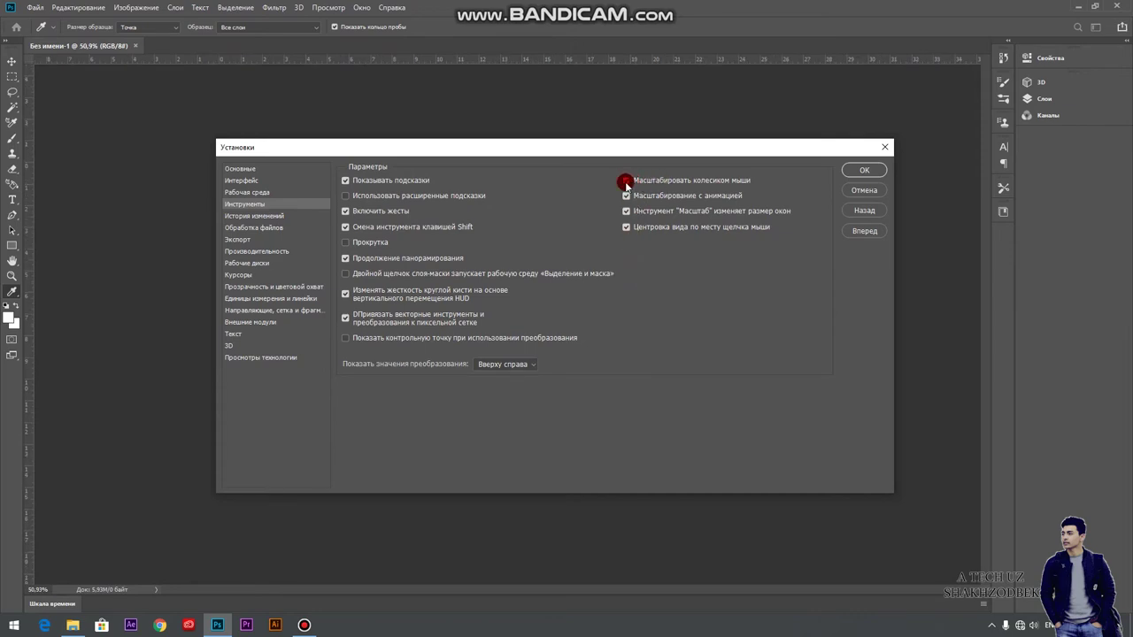
{"action": "left_click", "coordinate": [863, 172]}
{"action": "key", "text": "v"}
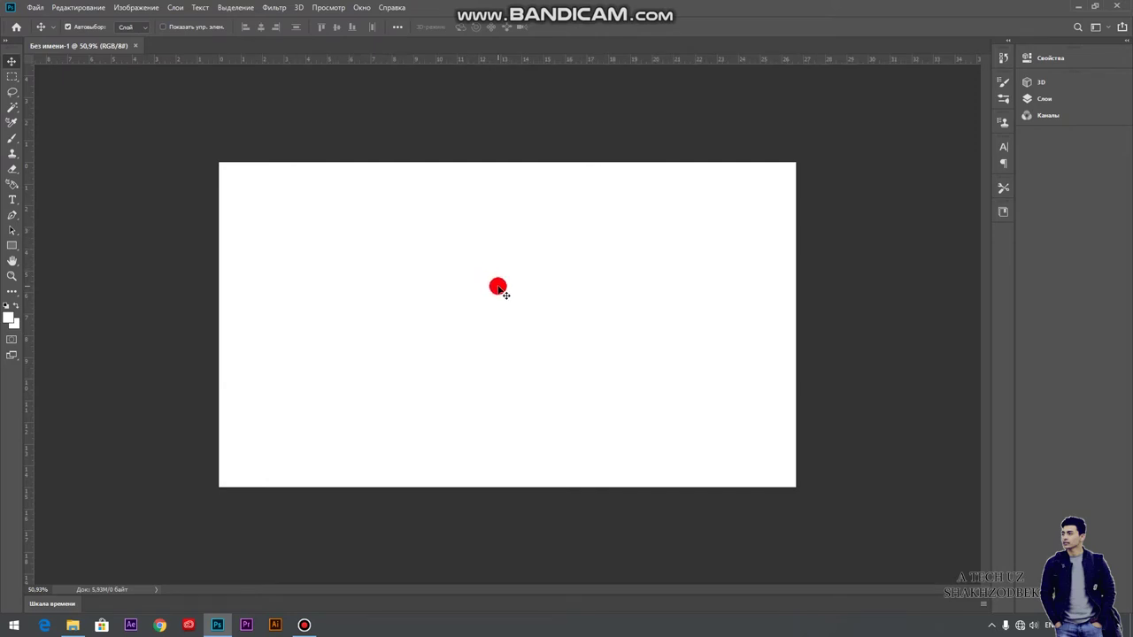
- Turn Zoom with Scroll Wheel back on in the Tools preferences and click OK
{"action": "left_click_drag", "start_coordinate": [504, 293], "coordinate": [502, 303]}
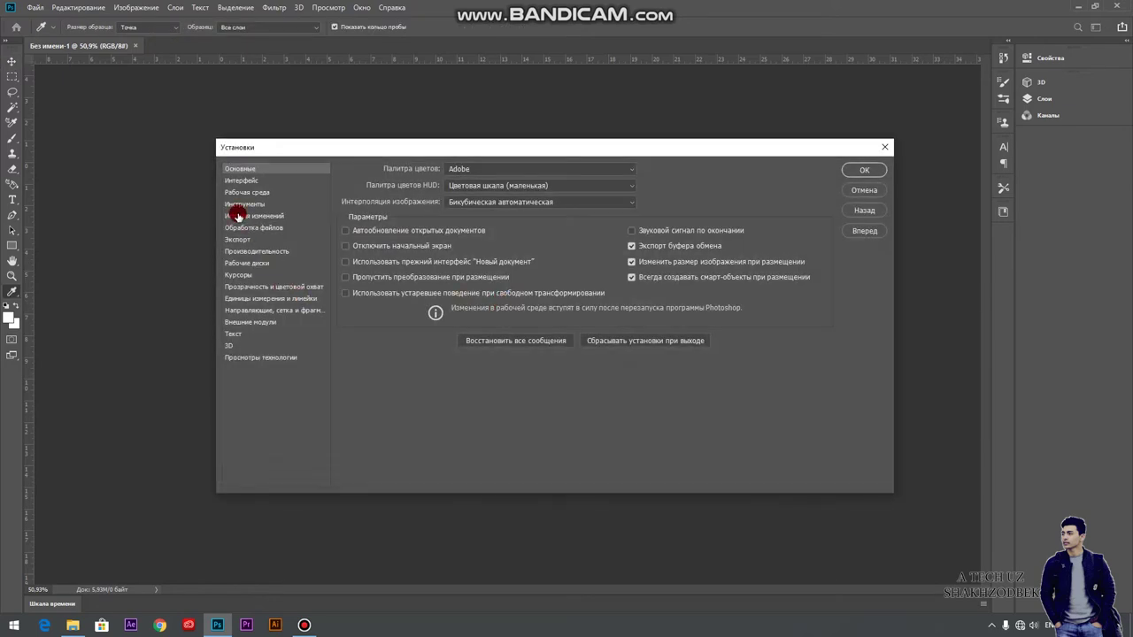
{"action": "left_click", "coordinate": [242, 205]}
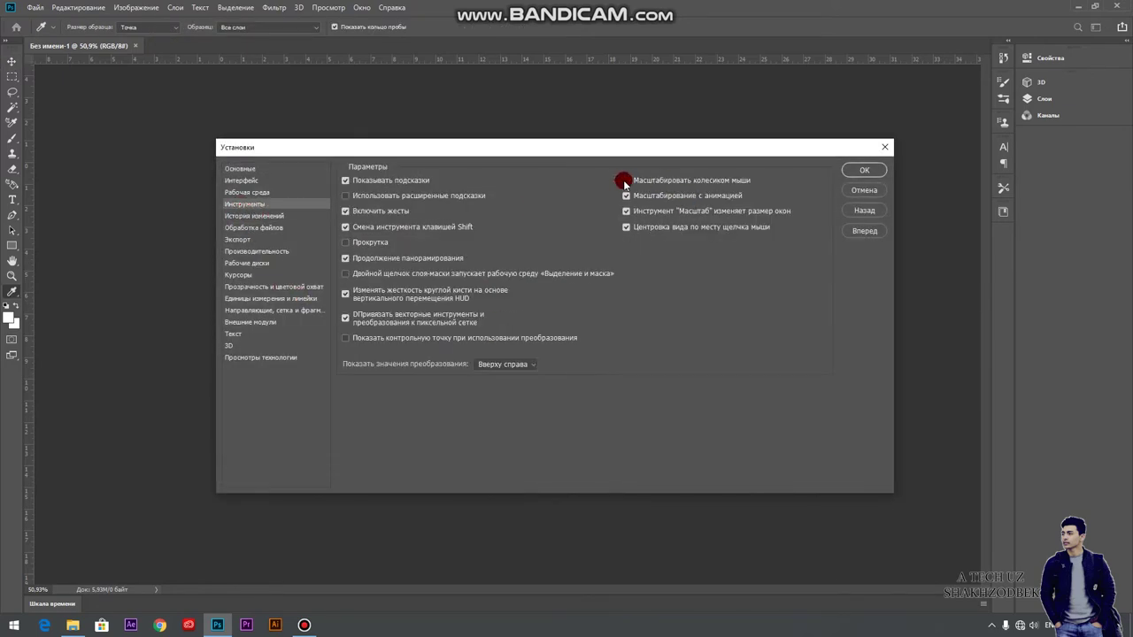
{"action": "left_click", "coordinate": [627, 180]}
{"action": "left_click", "coordinate": [861, 171]}
- Test zooming the blank canvas in and out with the scroll wheel
{"action": "scroll", "coordinate": [449, 271], "scroll_direction": "down", "scroll_amount": 2}
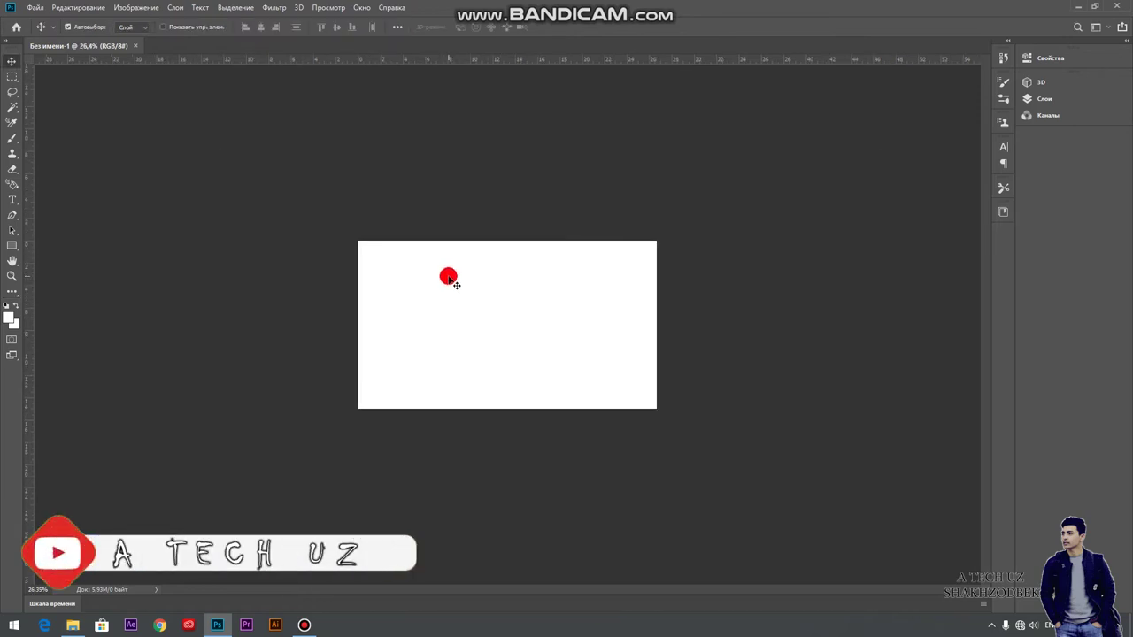
{"action": "scroll", "coordinate": [449, 271], "scroll_direction": "up", "scroll_amount": 3}
{"action": "scroll", "coordinate": [450, 272], "scroll_direction": "up", "scroll_amount": 3}
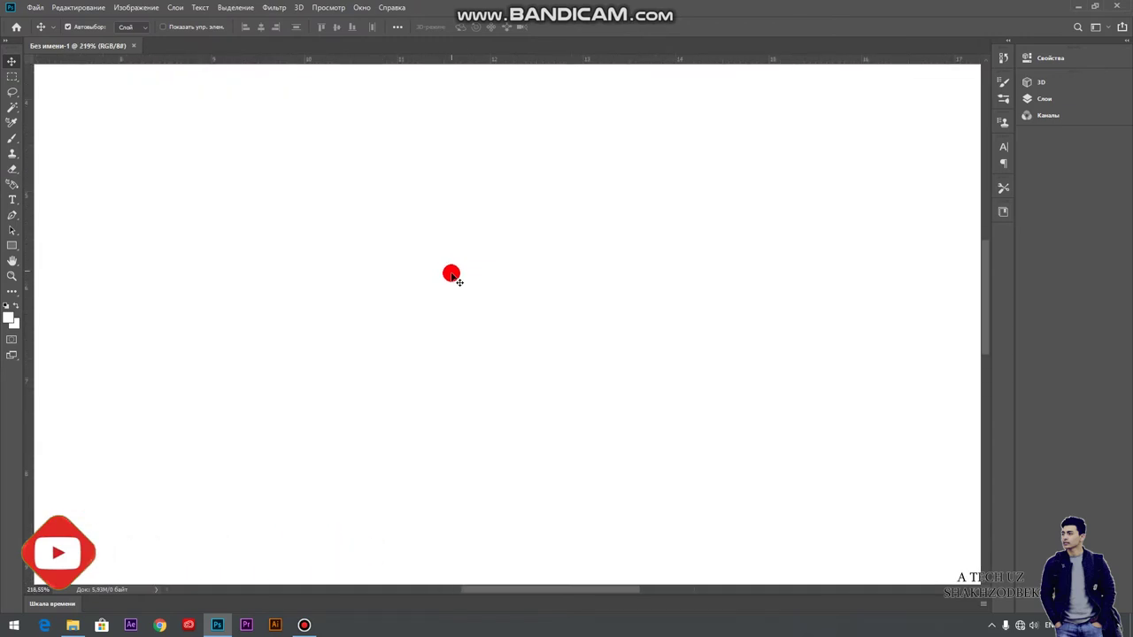
{"action": "scroll", "coordinate": [453, 275], "scroll_direction": "down", "scroll_amount": 5}
{"action": "scroll", "coordinate": [458, 274], "scroll_direction": "up", "scroll_amount": 1}
{"action": "scroll", "coordinate": [546, 258], "scroll_direction": "up", "scroll_amount": 2}
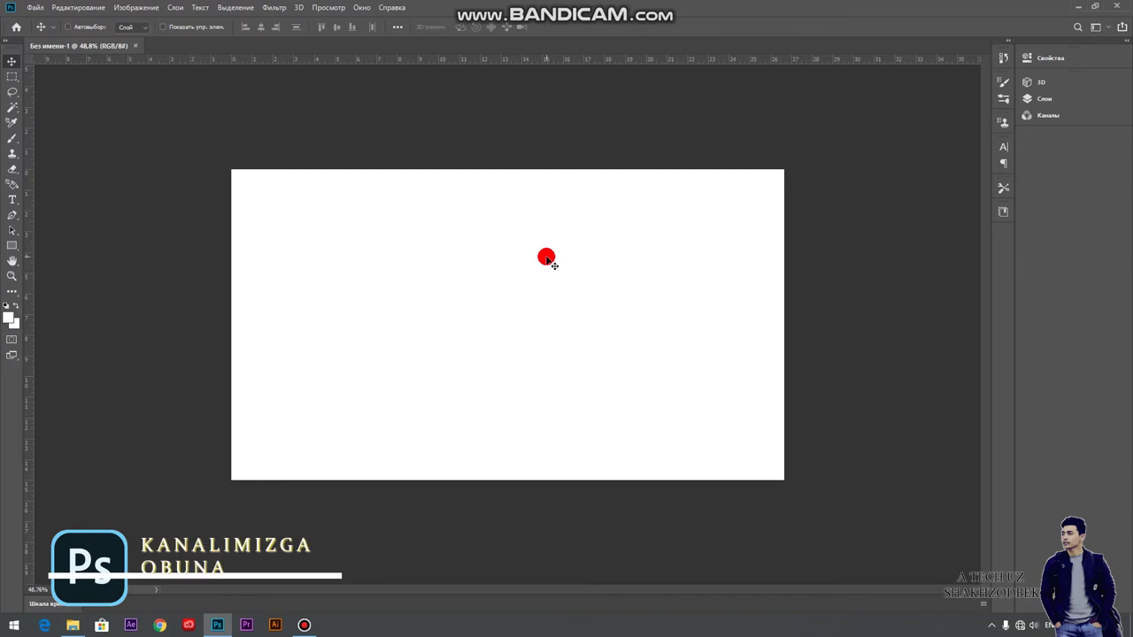
- Reopen Preferences with Ctrl+K, toggle Animated Zoom off and on, then go to File Handling
{"action": "key", "text": "i"}
{"action": "key", "text": "ctrl+k"}
{"action": "left_click", "coordinate": [239, 205]}
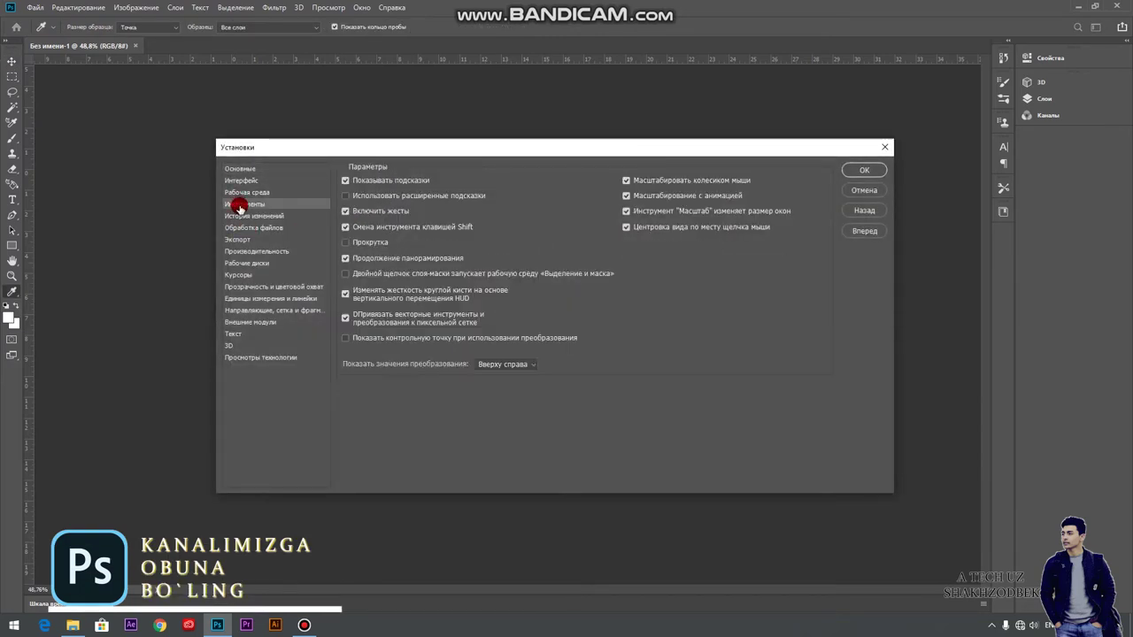
{"action": "left_click", "coordinate": [628, 194]}
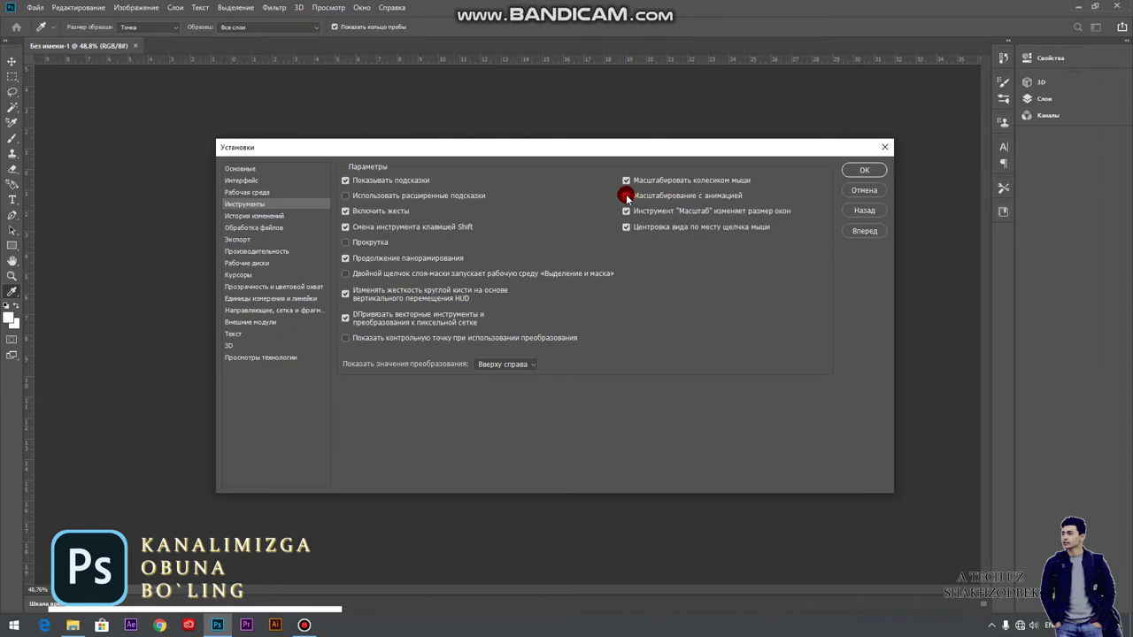
{"action": "left_click", "coordinate": [627, 195]}
{"action": "left_click", "coordinate": [237, 216]}
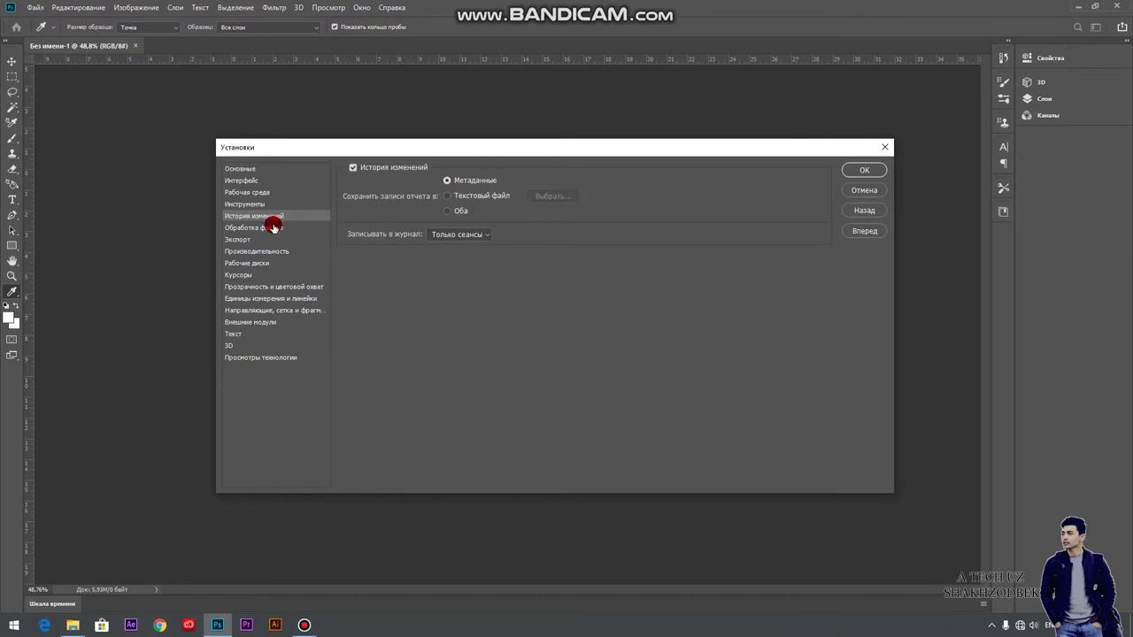
{"action": "left_click", "coordinate": [232, 229]}
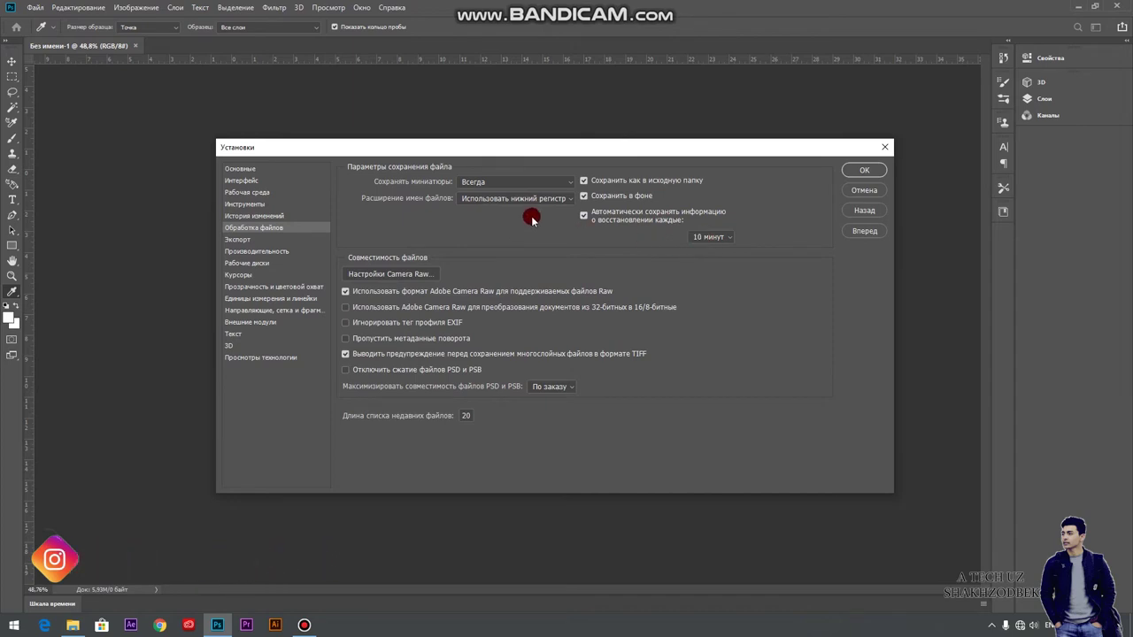
{"action": "left_click", "coordinate": [706, 236]}
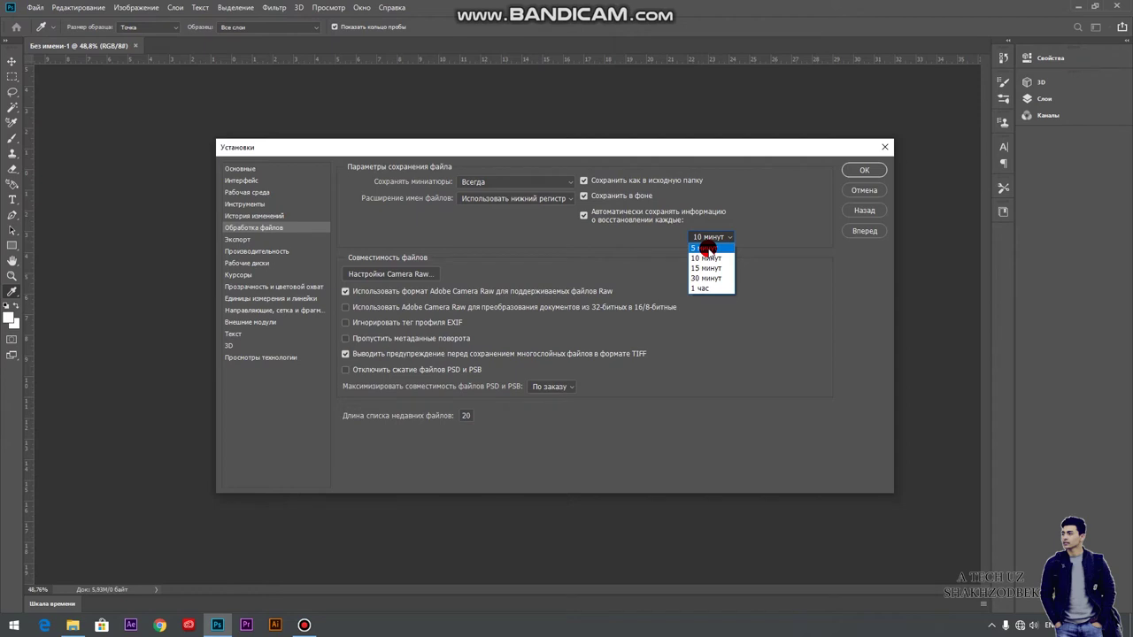
{"action": "left_click", "coordinate": [707, 249]}
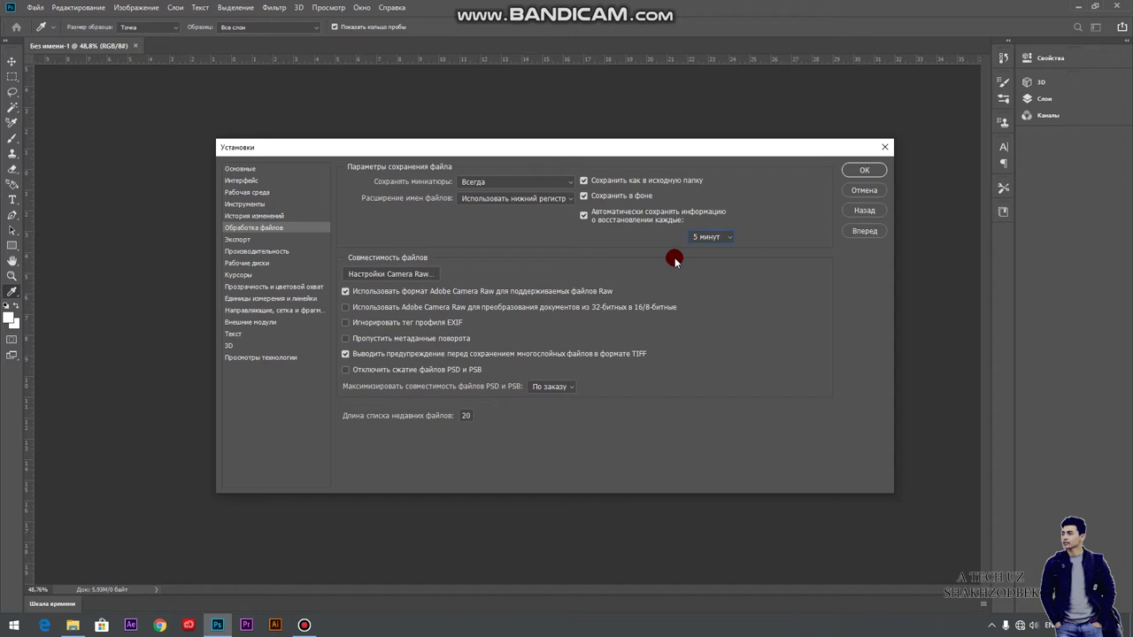
{"action": "left_click", "coordinate": [708, 236]}
{"action": "left_click", "coordinate": [716, 247]}
{"action": "left_click", "coordinate": [719, 238]}
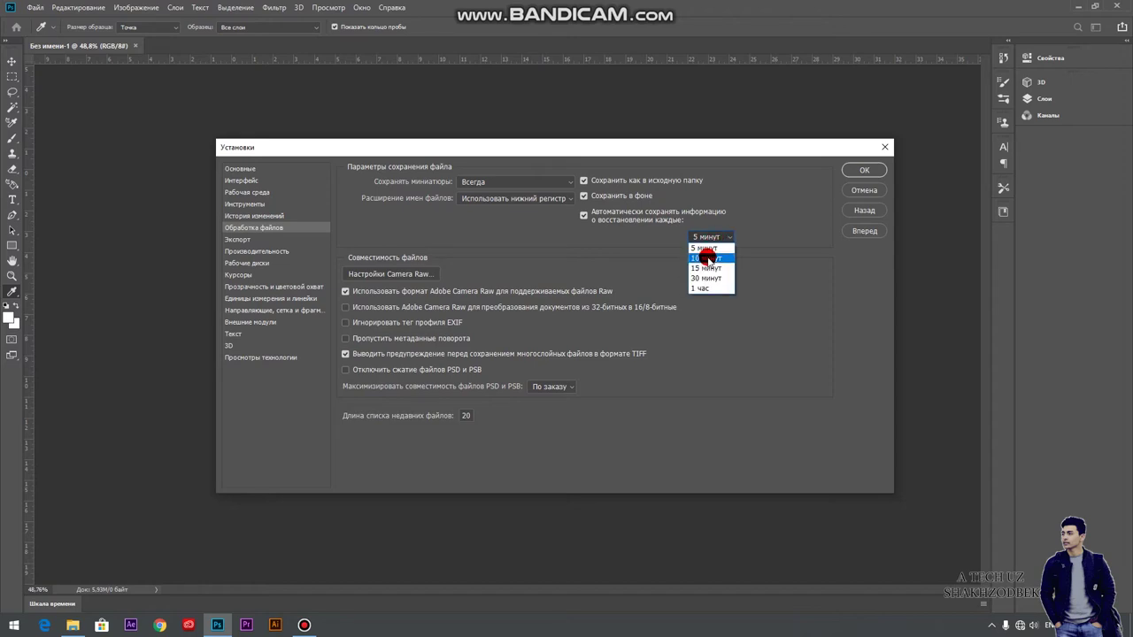
{"action": "left_click", "coordinate": [709, 258]}
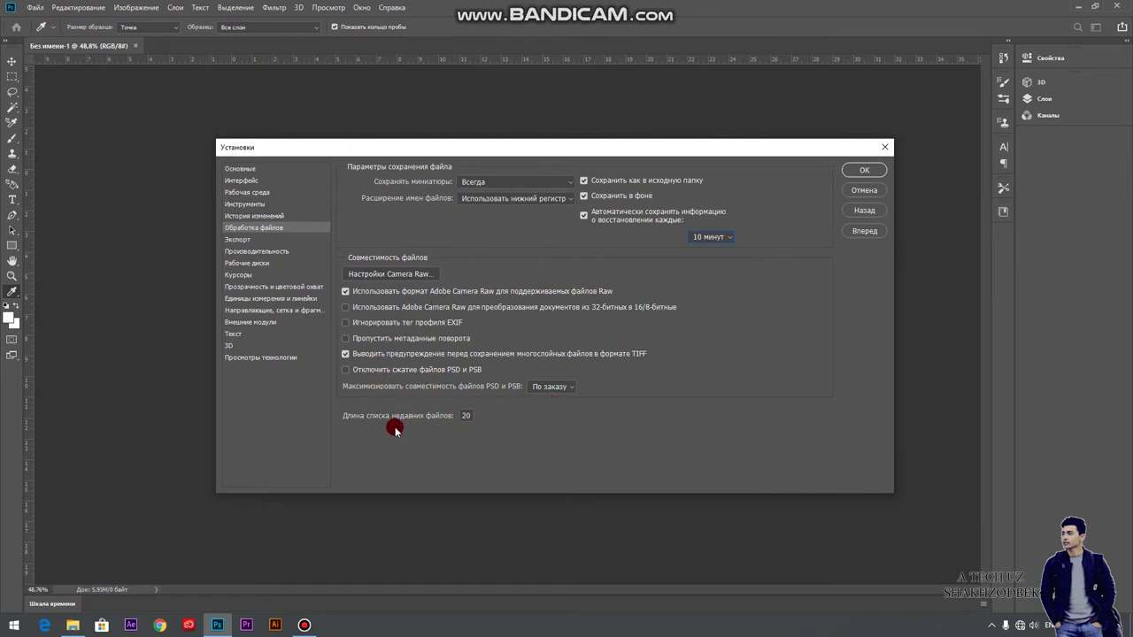
- Keep JPG as Quick Export format, lower its quality from 100 to 72, and confirm
{"action": "left_click", "coordinate": [235, 241]}
{"action": "left_click", "coordinate": [350, 226]}
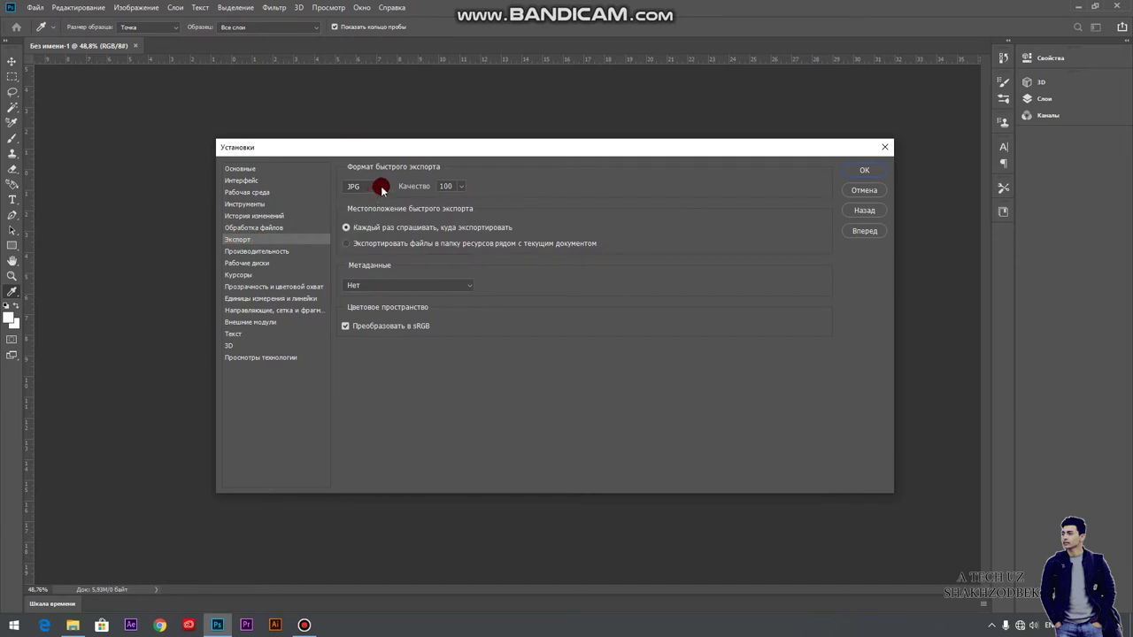
{"action": "left_click", "coordinate": [381, 187]}
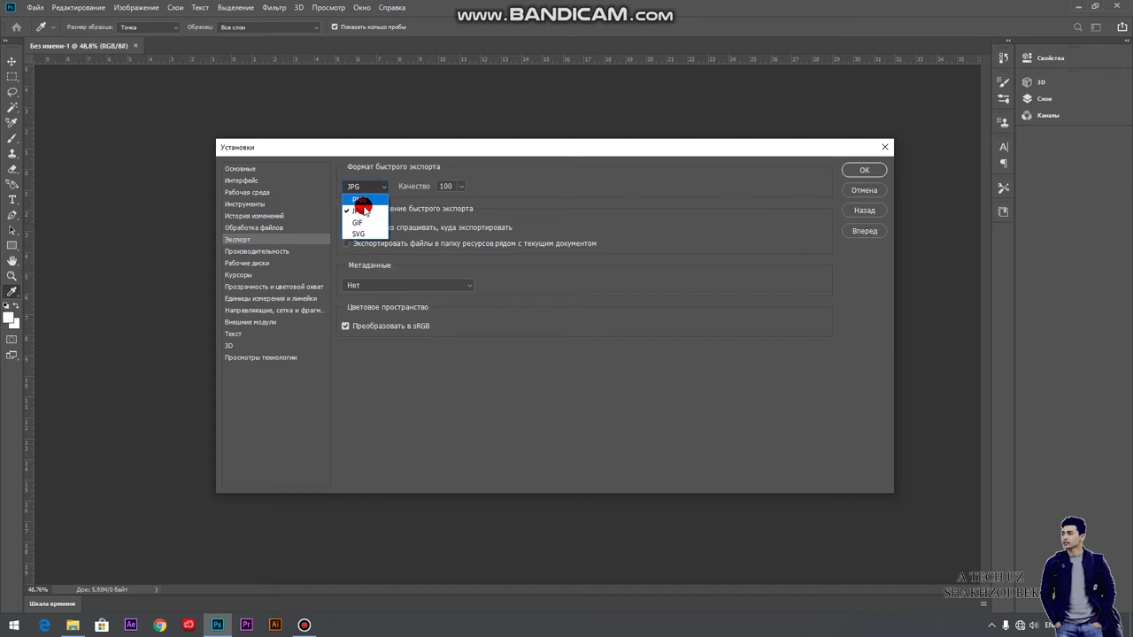
{"action": "left_click", "coordinate": [460, 187]}
{"action": "left_click", "coordinate": [460, 188]}
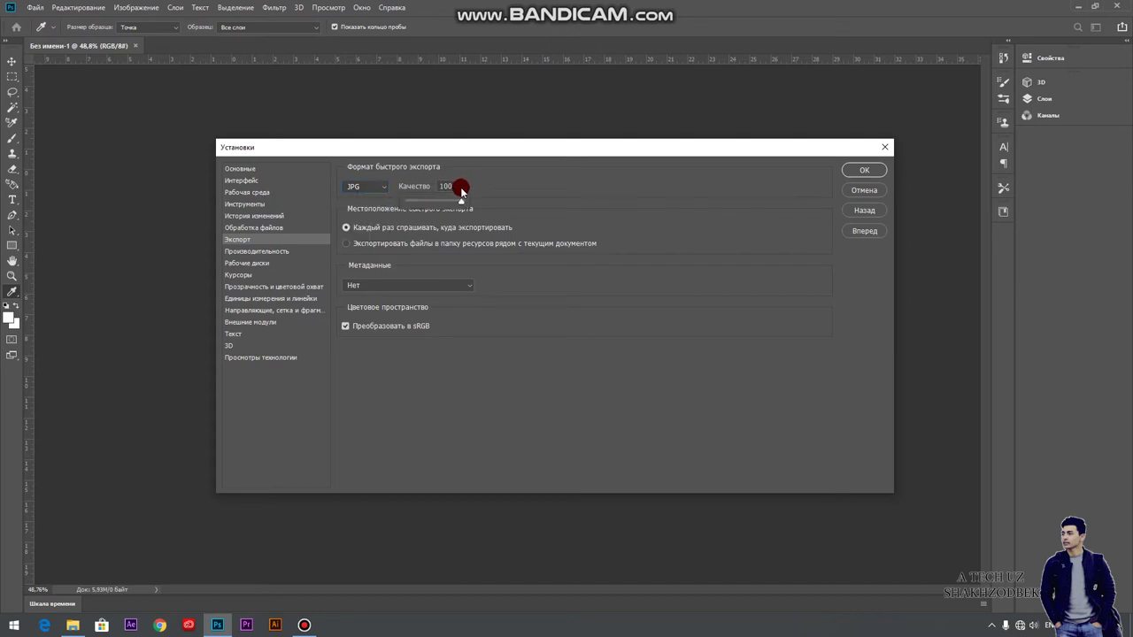
{"action": "mouse_move", "coordinate": [461, 199]}
{"action": "left_mouse_down"}
{"action": "mouse_move", "coordinate": [445, 204]}
{"action": "mouse_move", "coordinate": [478, 207]}
{"action": "left_mouse_up"}
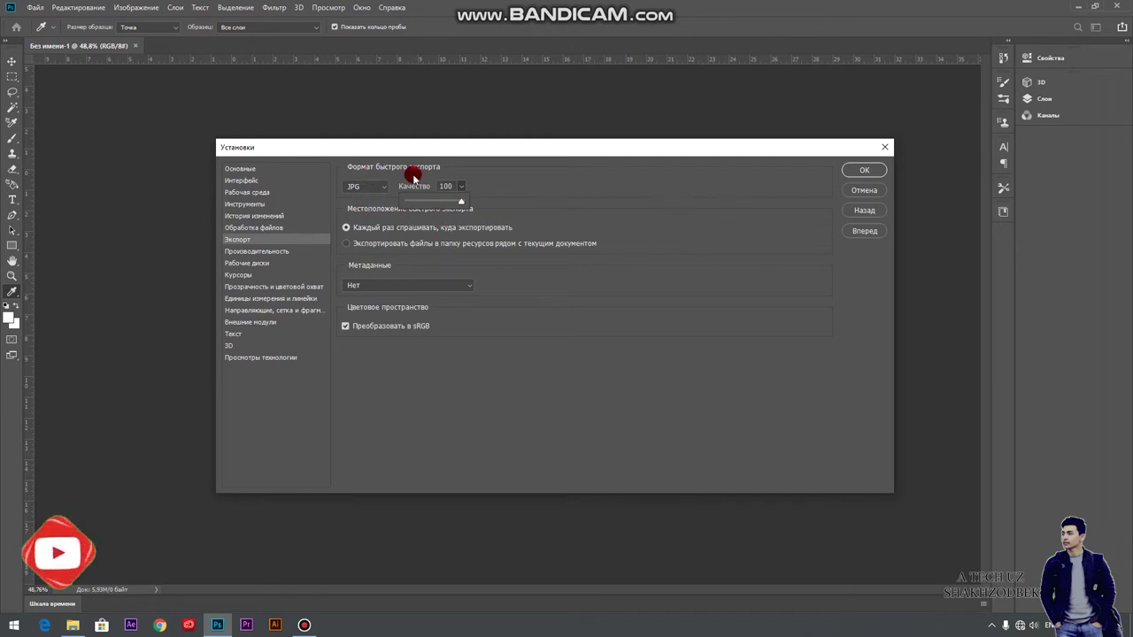
{"action": "left_click", "coordinate": [863, 171]}
{"action": "left_click", "coordinate": [31, 8]}
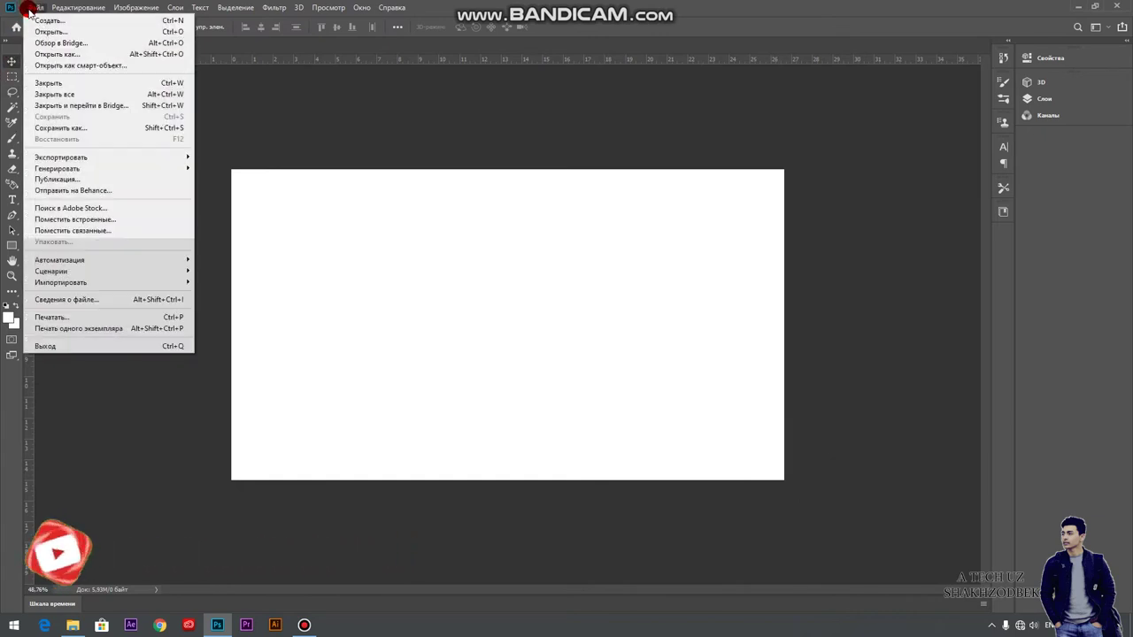
{"action": "mouse_move", "coordinate": [61, 158]}
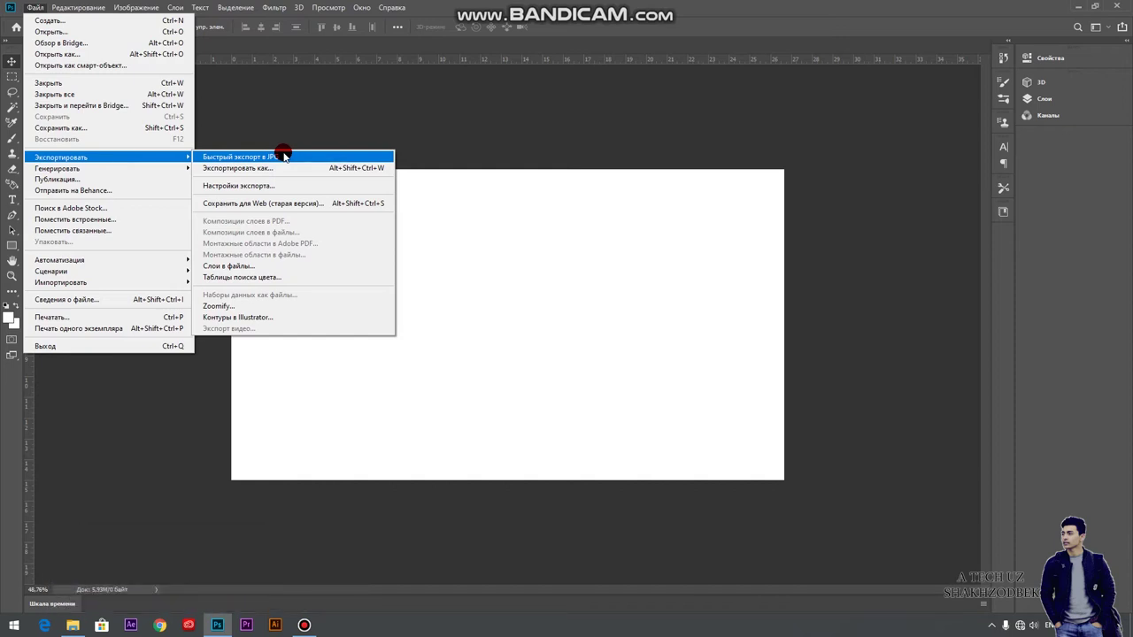
{"action": "left_click", "coordinate": [470, 197]}
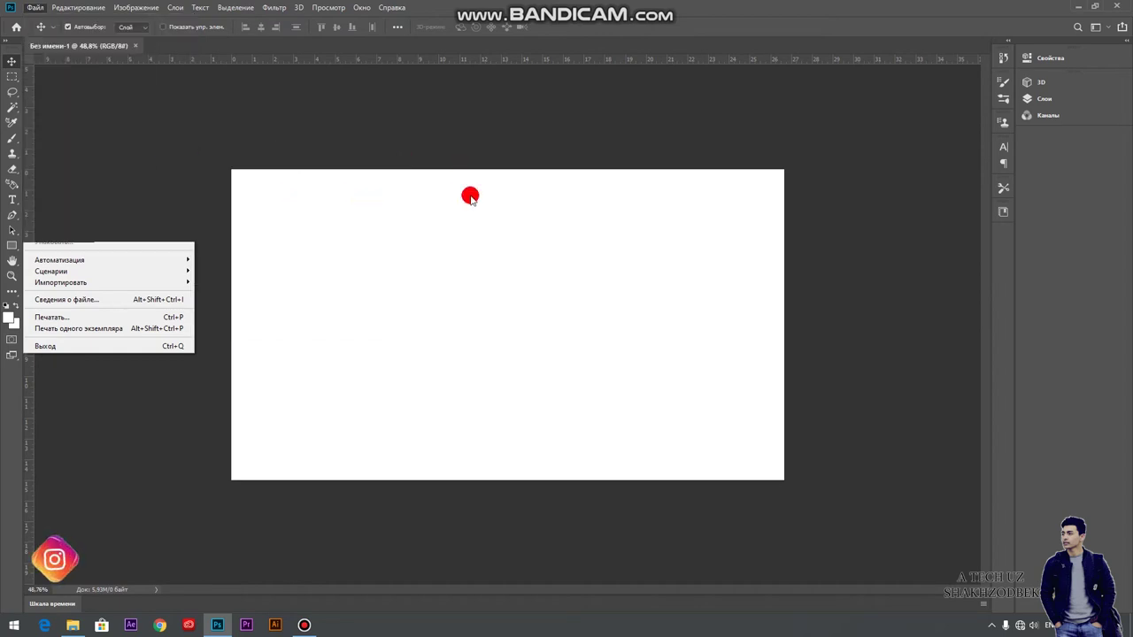
{"action": "key", "text": "ctrl+k"}
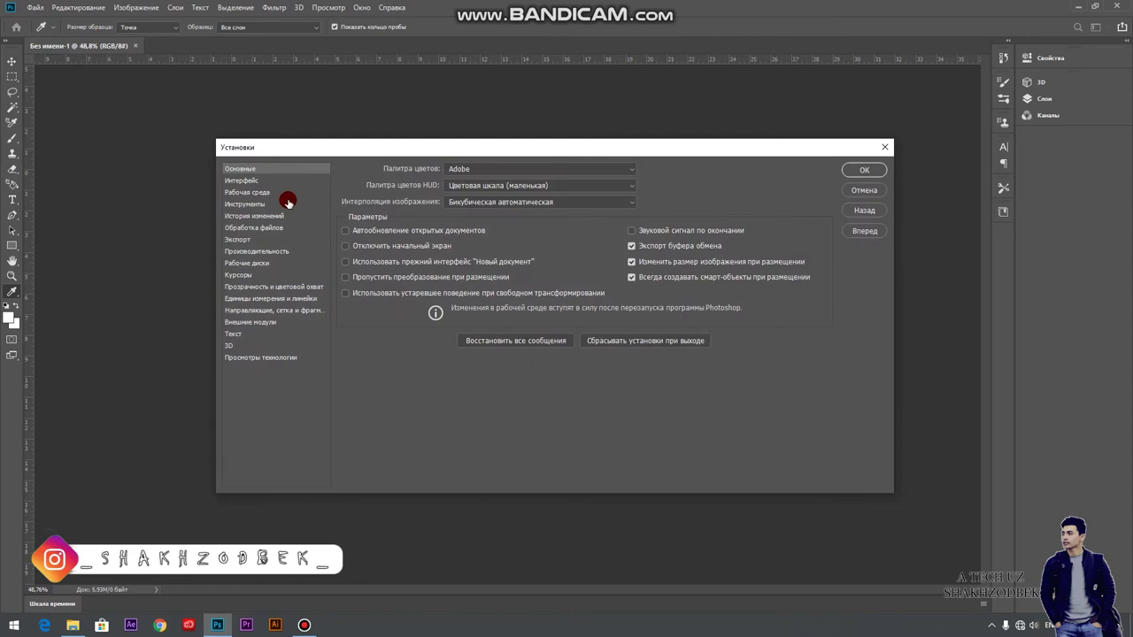
{"action": "left_click", "coordinate": [237, 239]}
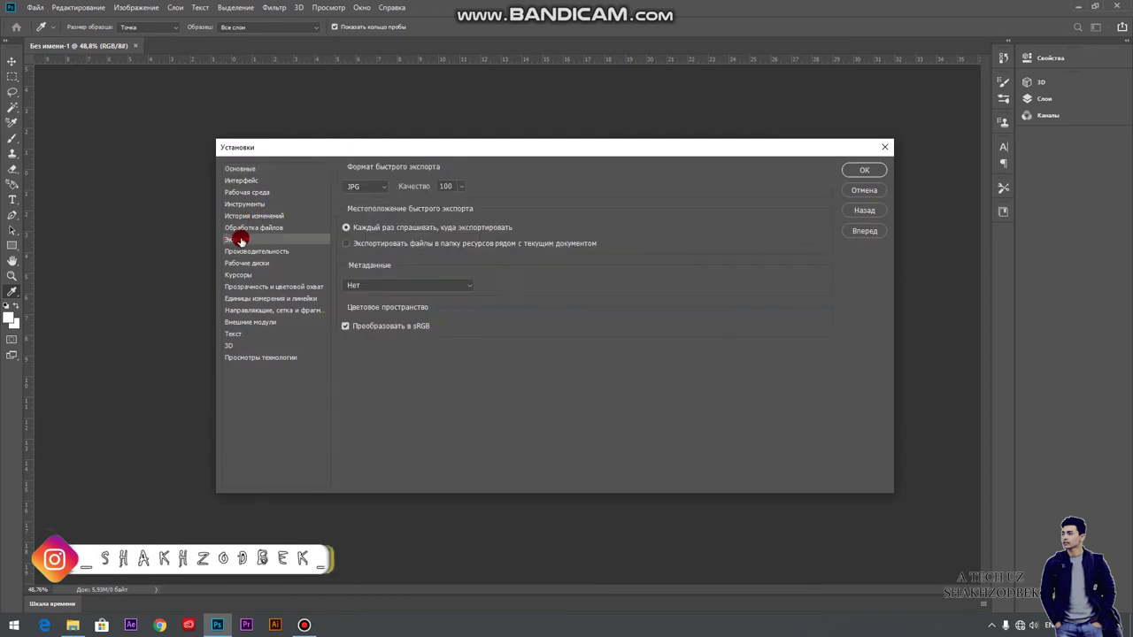
{"action": "left_click", "coordinate": [379, 186]}
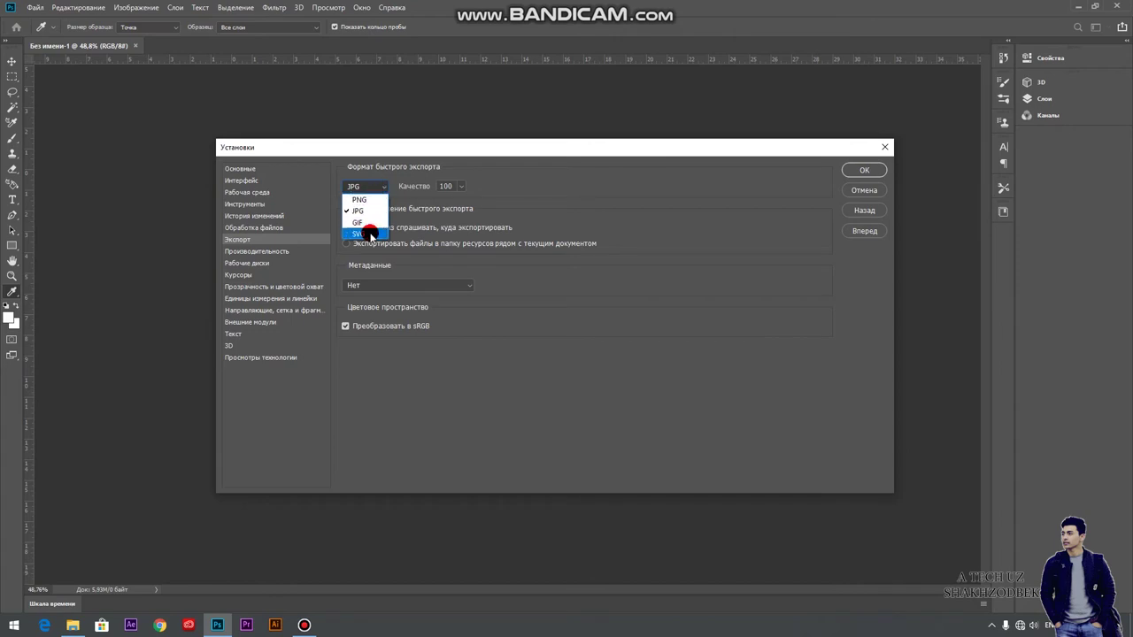
{"action": "left_click", "coordinate": [377, 188]}
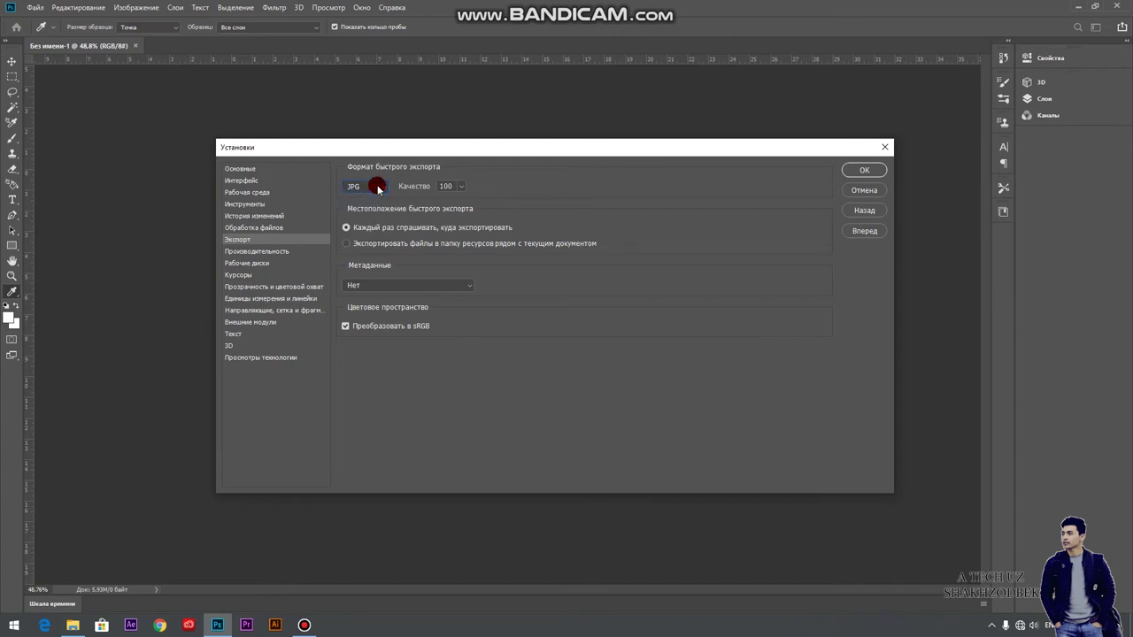
{"action": "left_click", "coordinate": [377, 188]}
{"action": "left_click", "coordinate": [367, 212]}
{"action": "left_click", "coordinate": [247, 254]}
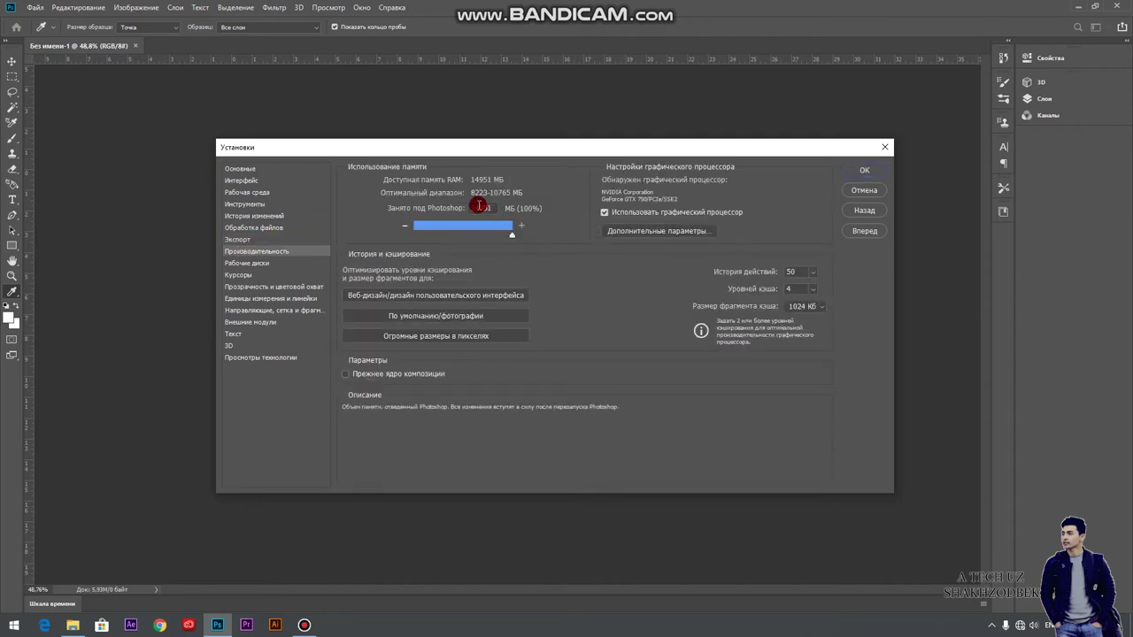
- Set Photoshop's memory usage slider to about 70% (10564 MB)
{"action": "left_click_drag", "start_coordinate": [494, 235], "coordinate": [511, 240]}
{"action": "left_click_drag", "start_coordinate": [506, 235], "coordinate": [481, 234]}
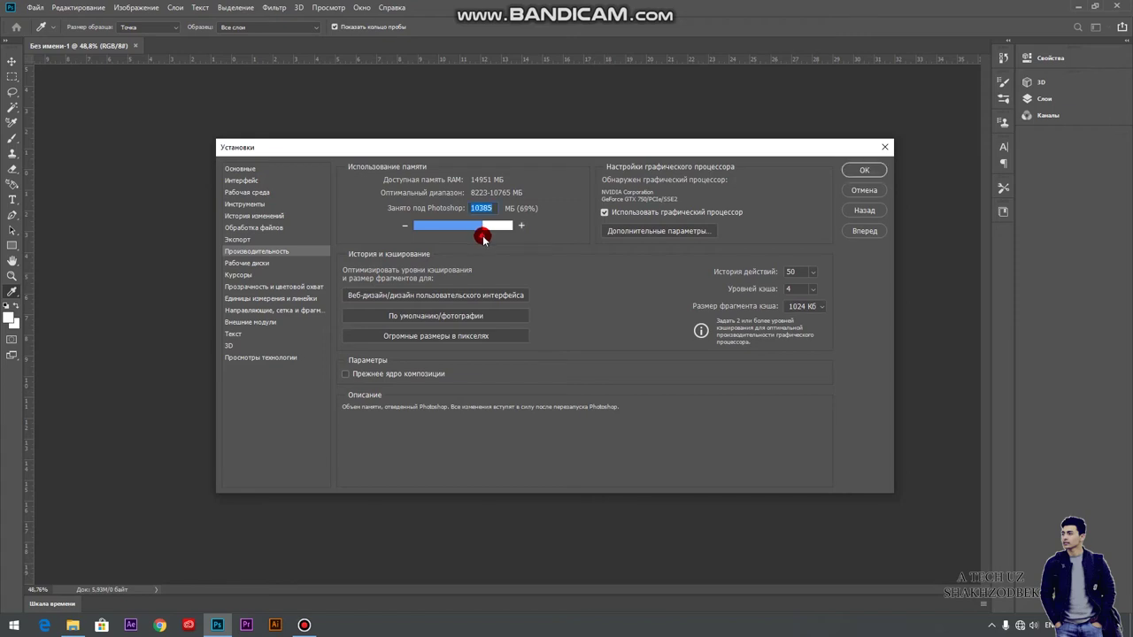
{"action": "mouse_move", "coordinate": [484, 239]}
{"action": "left_mouse_down"}
{"action": "mouse_move", "coordinate": [503, 246]}
{"action": "mouse_move", "coordinate": [509, 235]}
{"action": "left_mouse_up"}
{"action": "left_click_drag", "start_coordinate": [510, 230], "coordinate": [483, 242]}
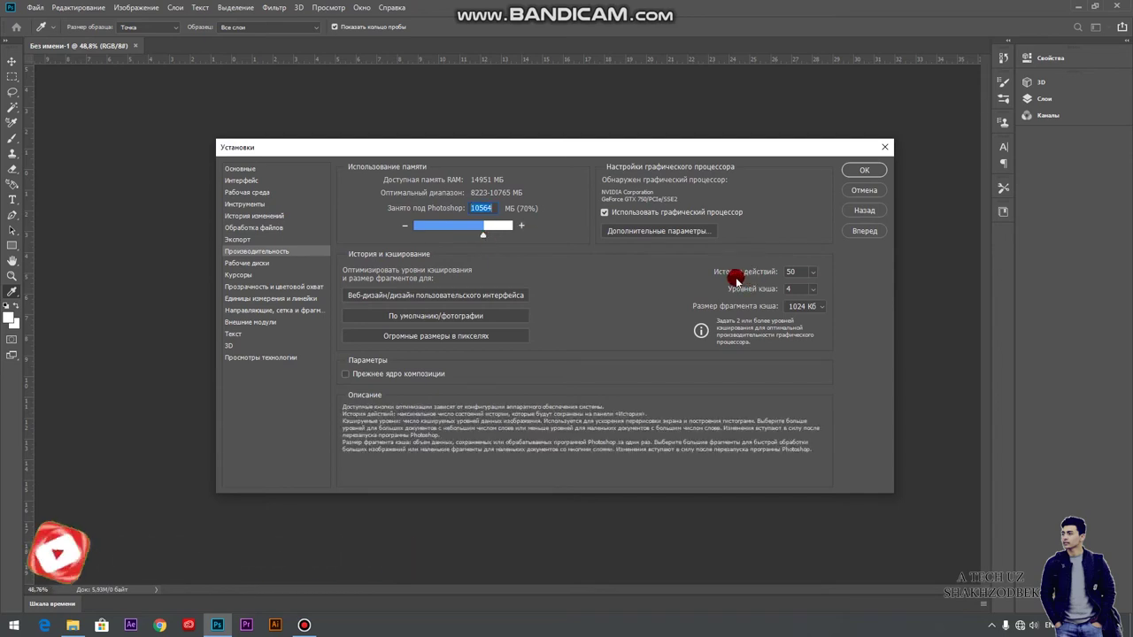
- Replace the History States value of 50 with 200
{"action": "left_click", "coordinate": [813, 273]}
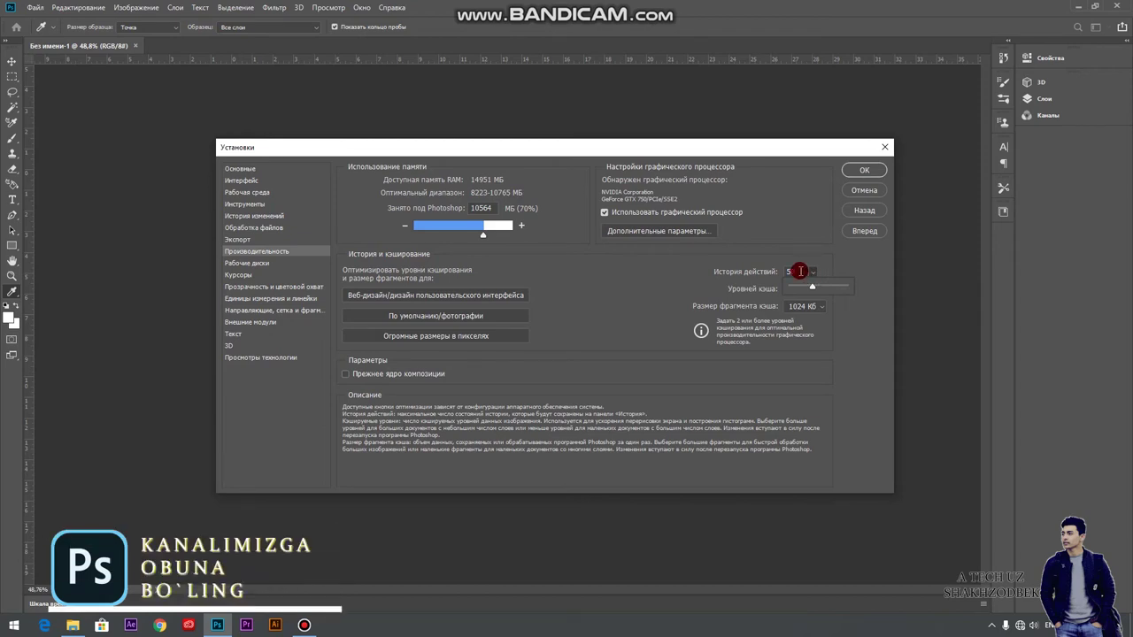
{"action": "double_click", "coordinate": [800, 272]}
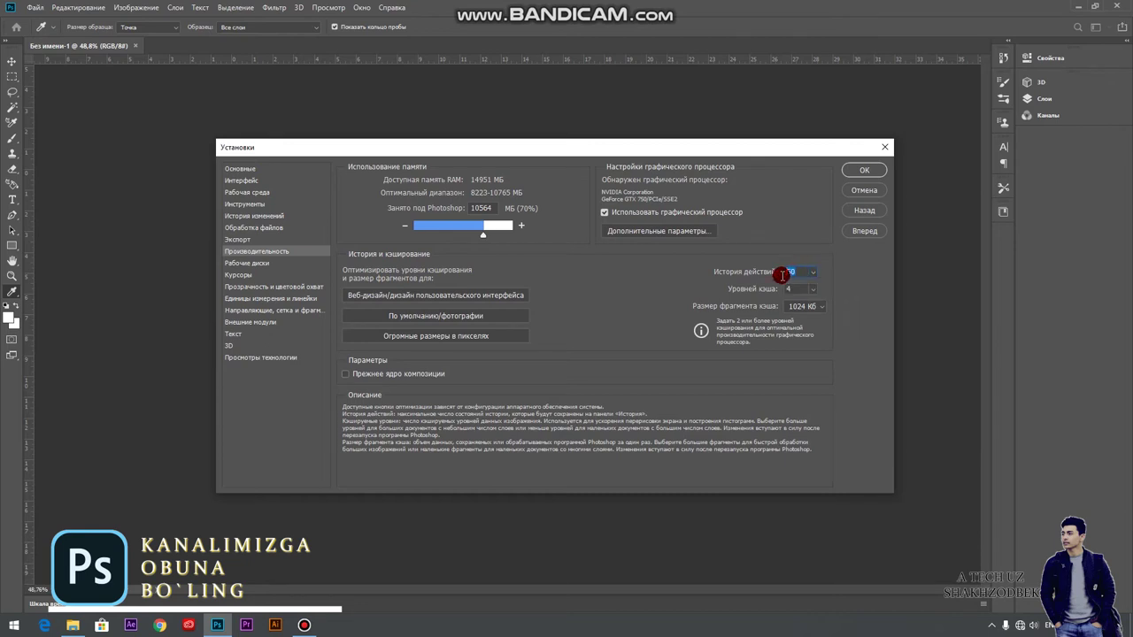
{"action": "left_click_drag", "start_coordinate": [783, 278], "coordinate": [799, 273]}
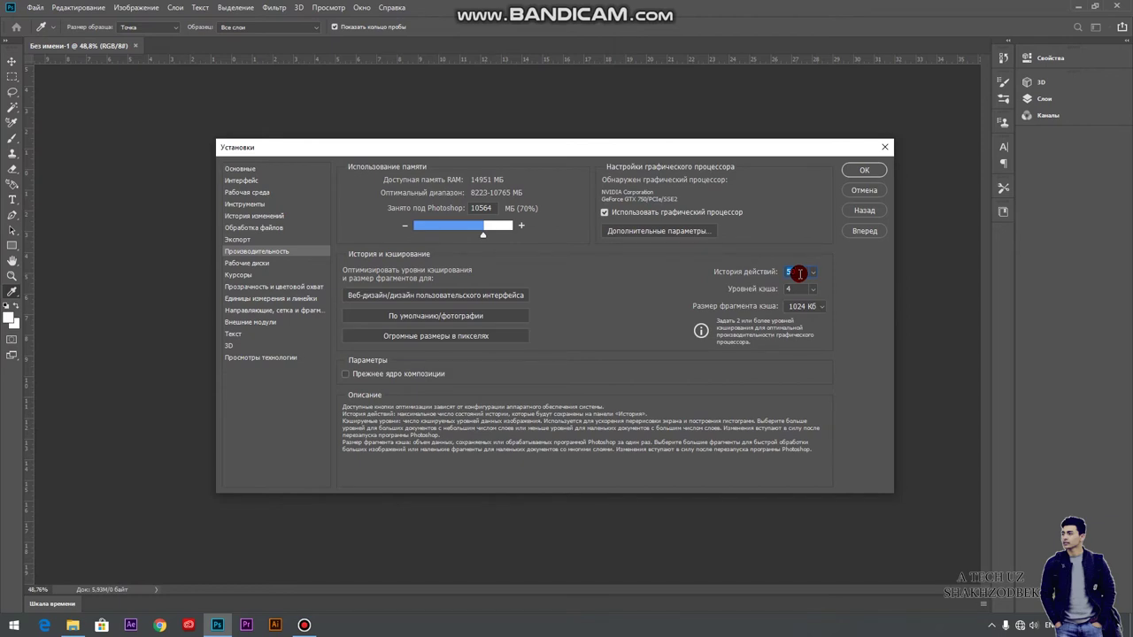
{"action": "type", "text": "1"}
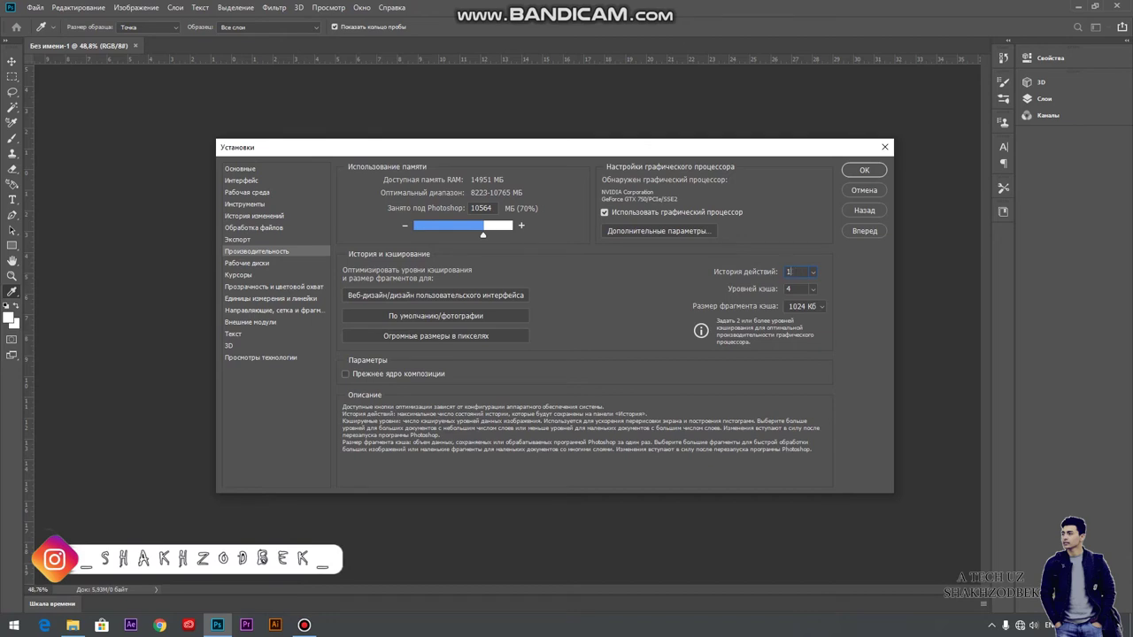
{"action": "type", "text": "00200"}
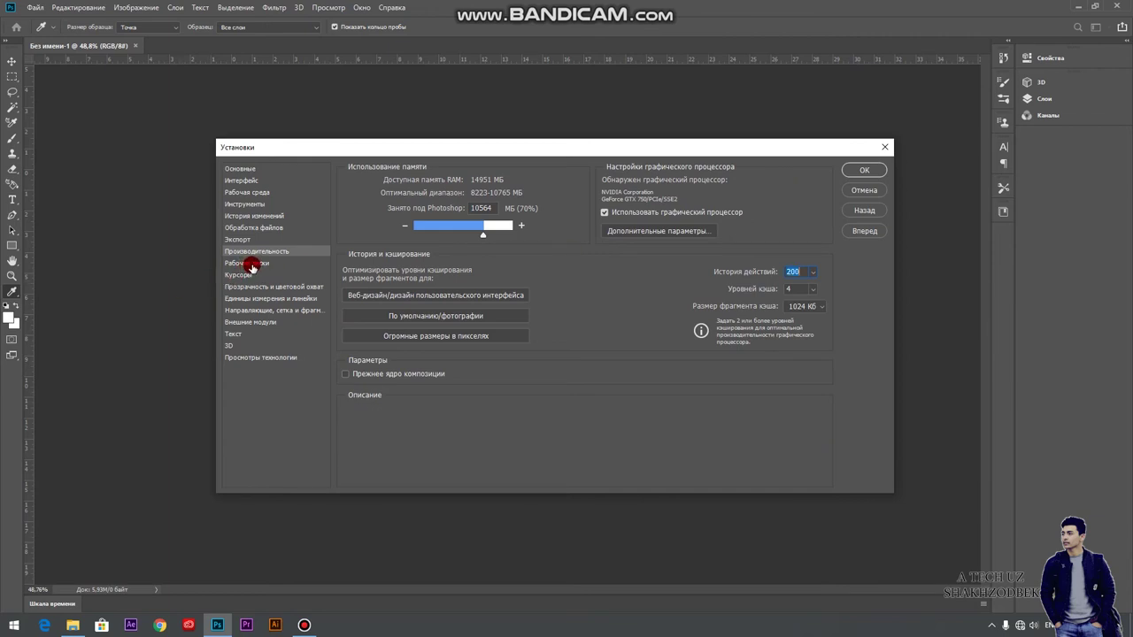
- Apply the performance changes, reopen Preferences and select the C:\ scratch disk
{"action": "left_click", "coordinate": [864, 170]}
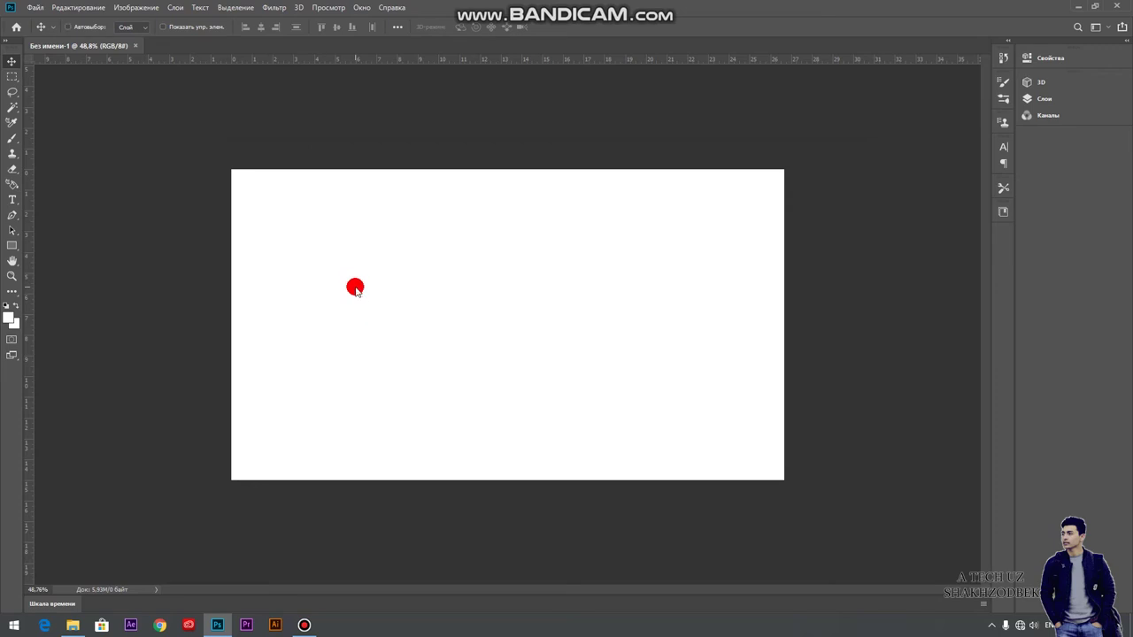
{"action": "key", "text": "ctrl+k"}
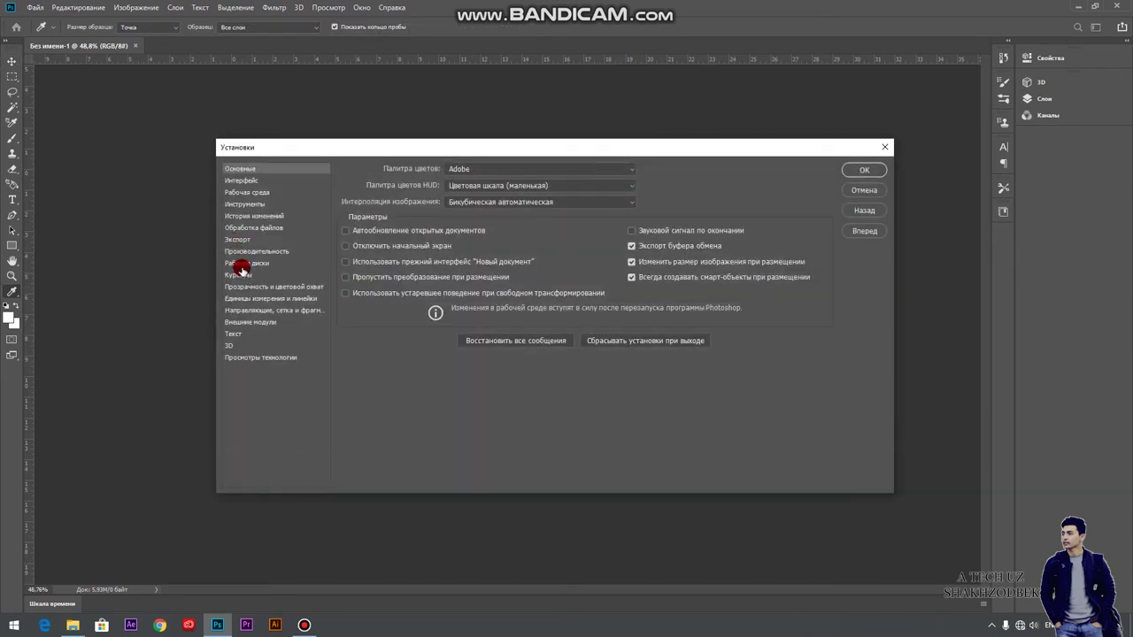
{"action": "left_click", "coordinate": [241, 266]}
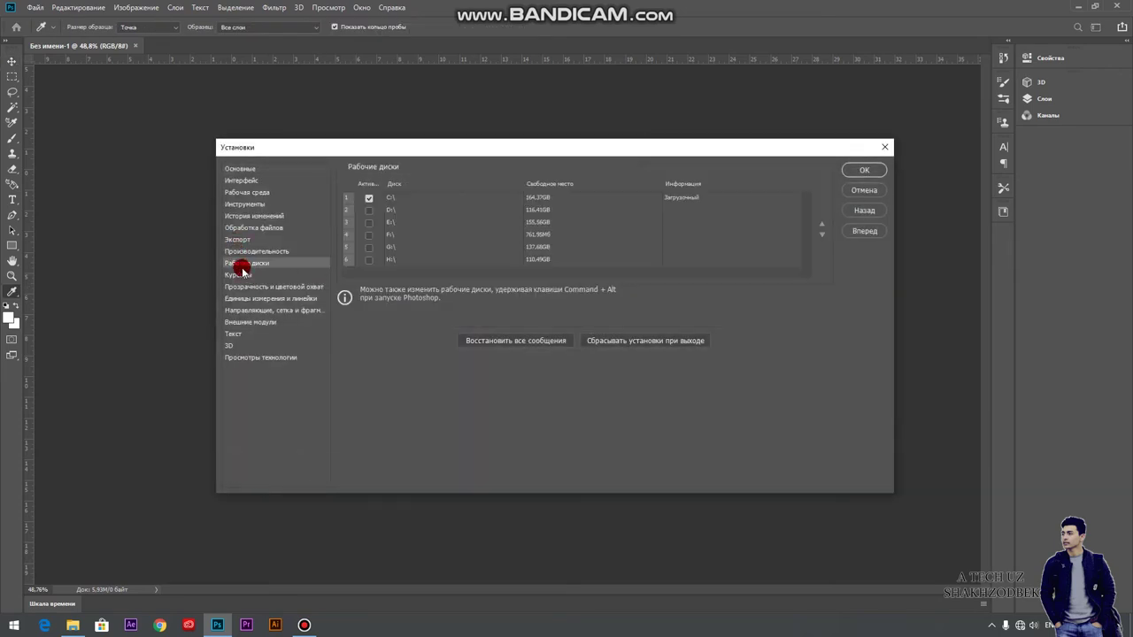
{"action": "left_click", "coordinate": [393, 200]}
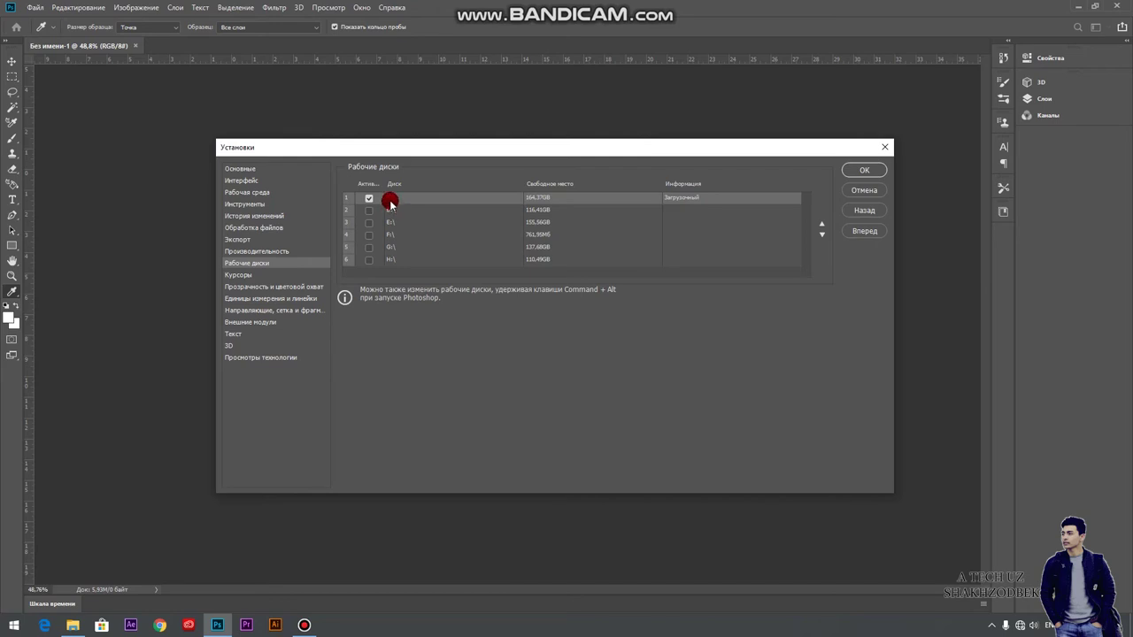
- Try Standard and Precise painting cursors, finally keeping Normal Brush Tip
{"action": "left_click", "coordinate": [241, 274]}
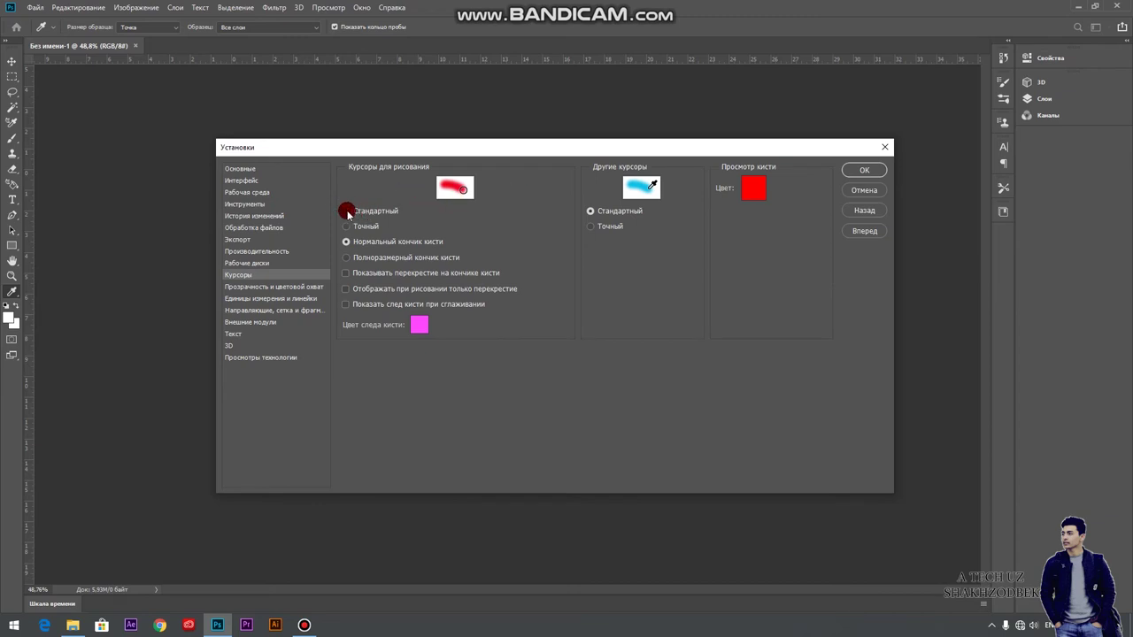
{"action": "left_click", "coordinate": [347, 211]}
{"action": "left_click", "coordinate": [347, 243]}
{"action": "left_click", "coordinate": [348, 227]}
{"action": "left_click", "coordinate": [353, 240]}
{"action": "left_click", "coordinate": [348, 242]}
- View the Transparency and Gamut settings and close the preferences
{"action": "left_click", "coordinate": [266, 289]}
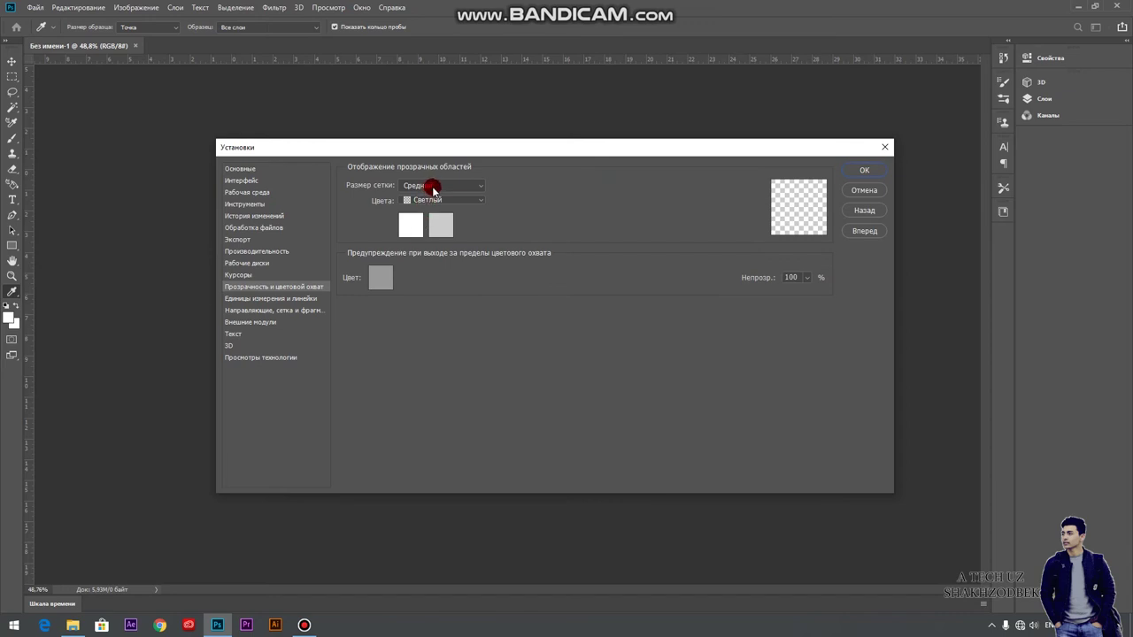
{"action": "left_click", "coordinate": [865, 171]}
{"action": "left_click", "coordinate": [1037, 59]}
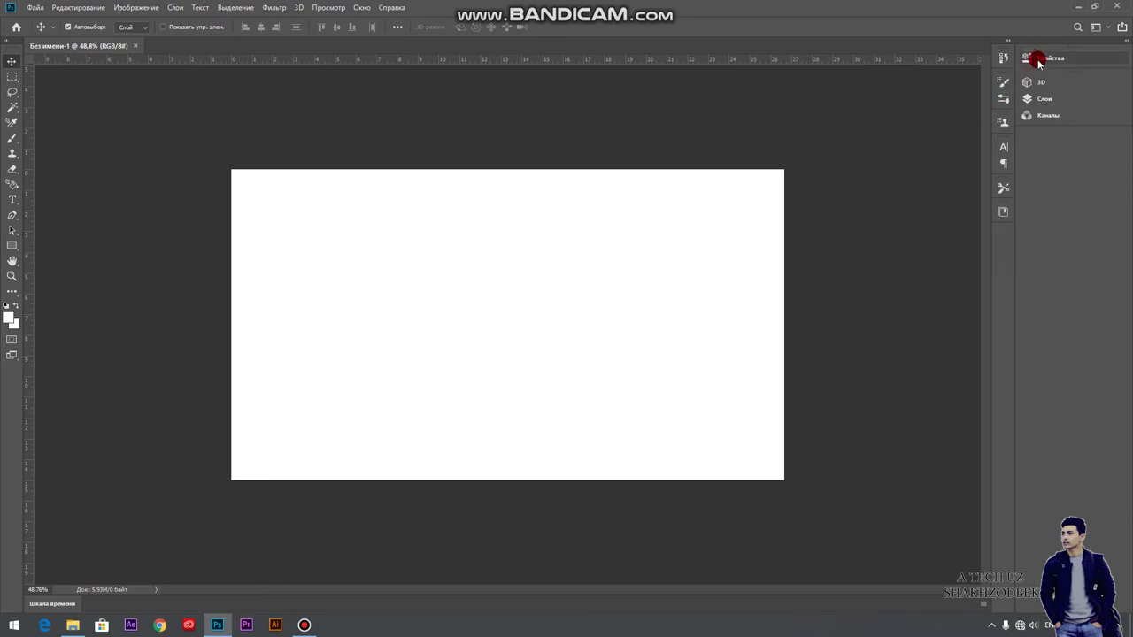
- Unlock the Background into Layer 0 and hide it to show transparency
{"action": "left_click", "coordinate": [1039, 98]}
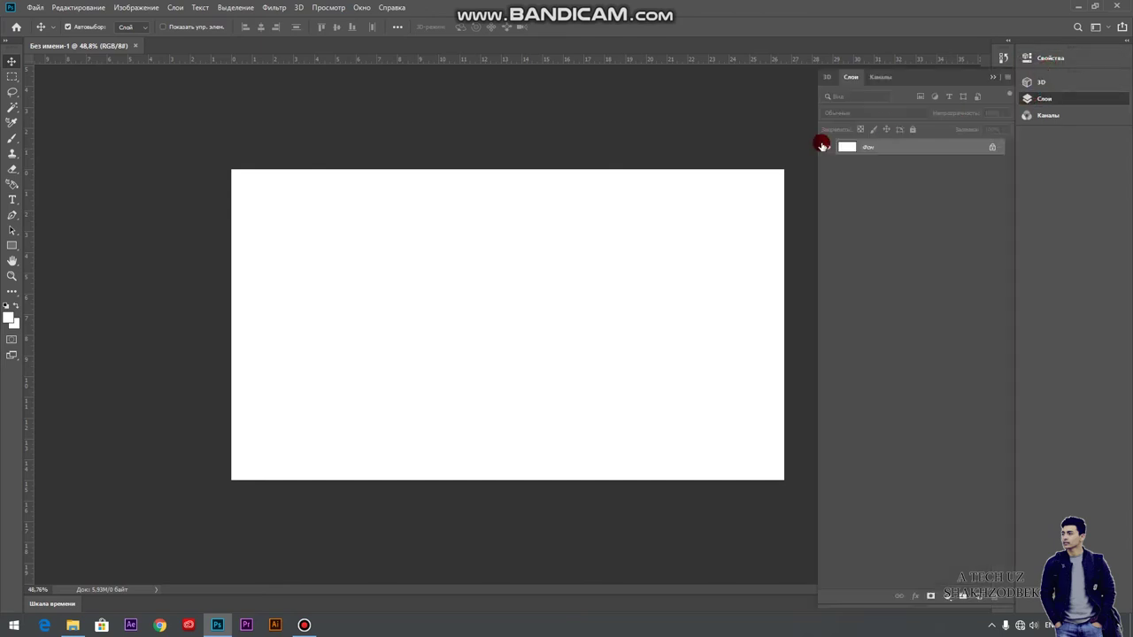
{"action": "left_click", "coordinate": [992, 147]}
{"action": "left_click", "coordinate": [824, 147]}
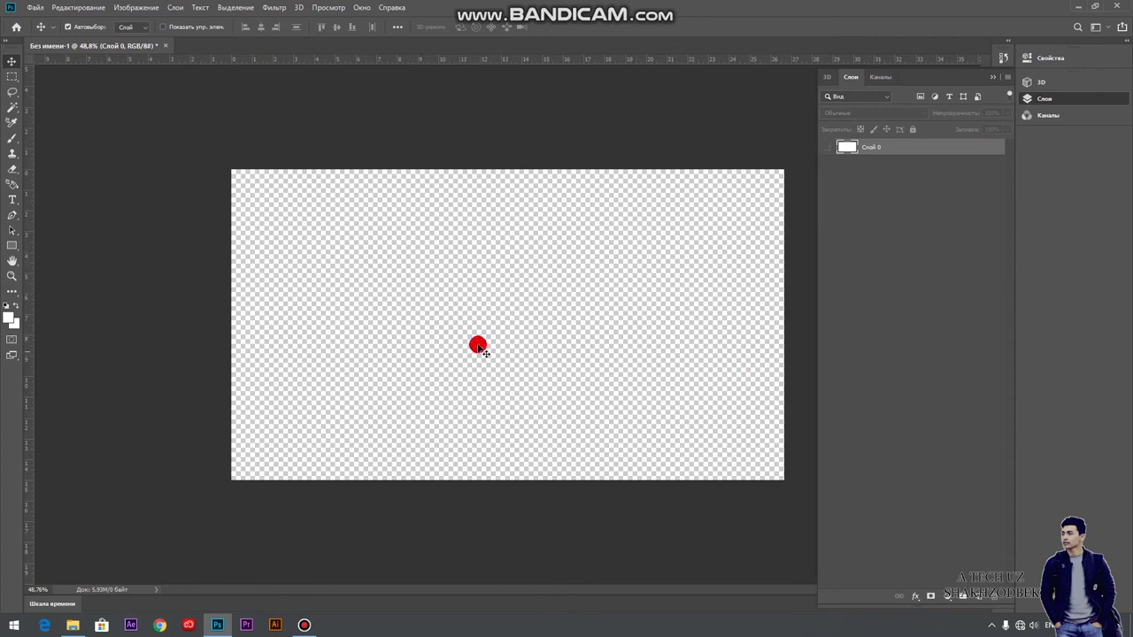
- Reopen Preferences with Ctrl+K and move the dialog off the canvas
{"action": "key", "text": "i"}
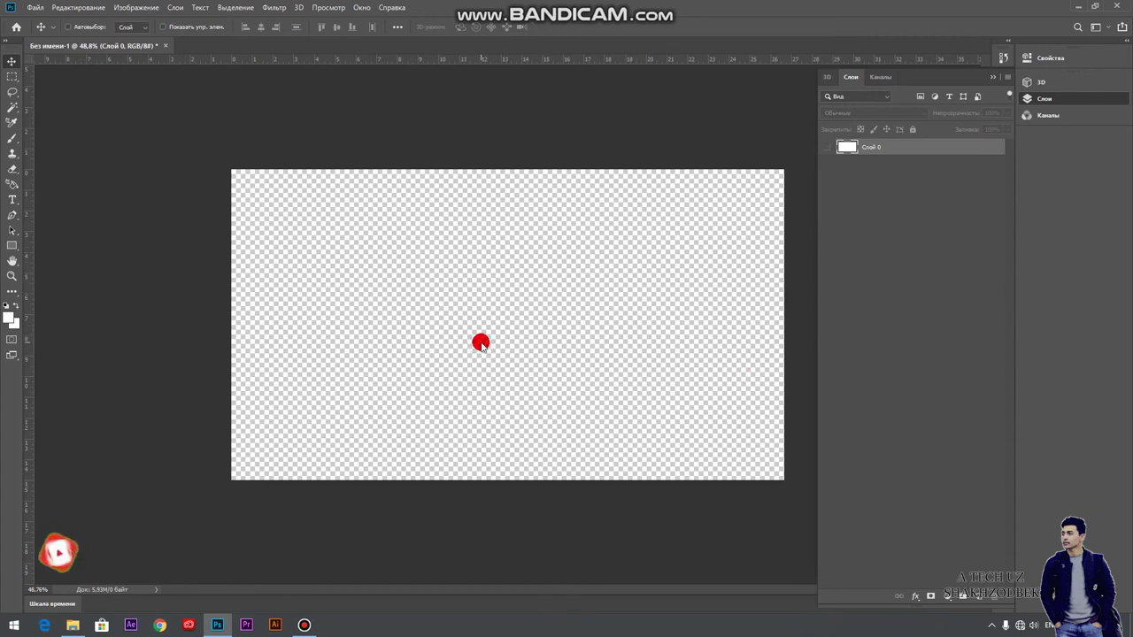
{"action": "key", "text": "ctrl+k"}
{"action": "left_click_drag", "start_coordinate": [548, 156], "coordinate": [848, 219]}
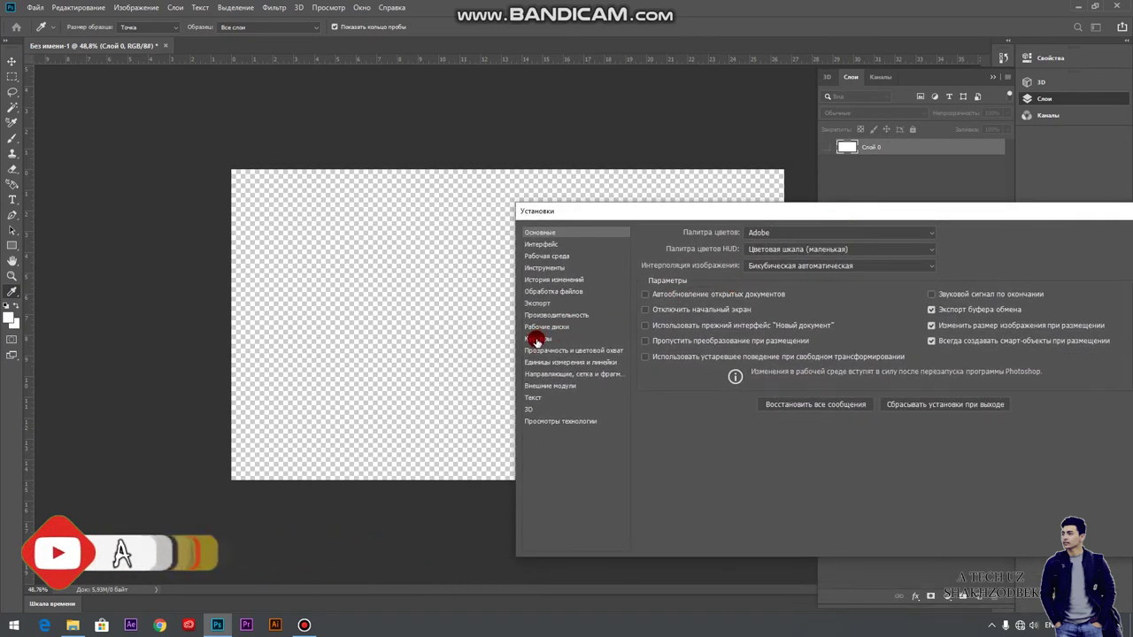
- Go to Transparency & Gamut and preview Dark and Red transparency grid colours
{"action": "left_click", "coordinate": [542, 328]}
{"action": "left_click", "coordinate": [542, 339]}
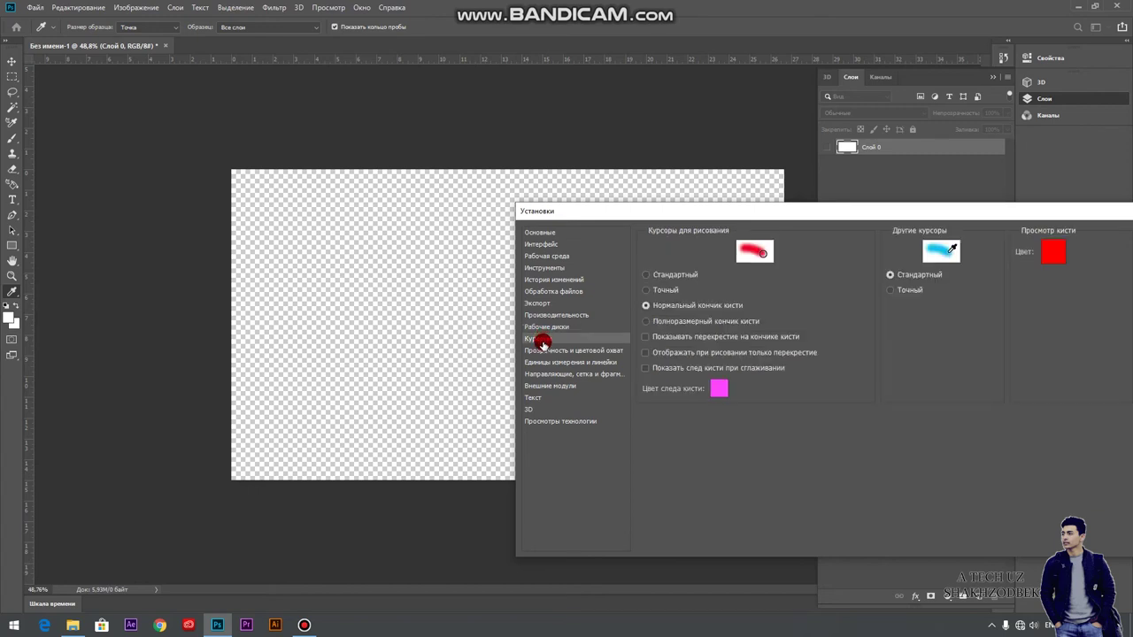
{"action": "left_click", "coordinate": [545, 351]}
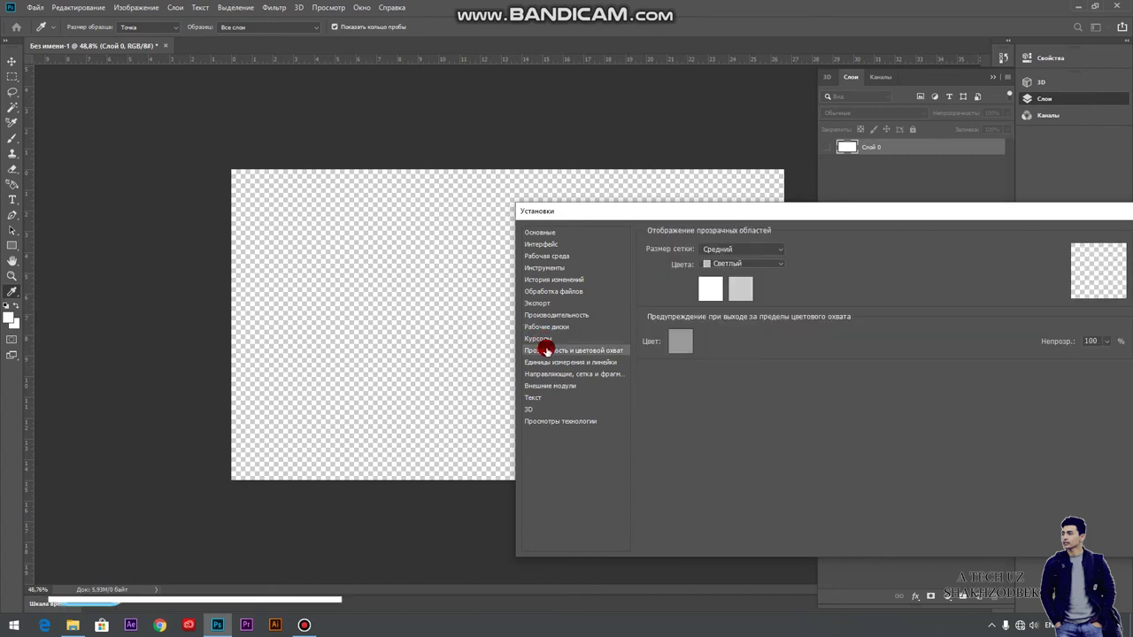
{"action": "left_click", "coordinate": [726, 263]}
{"action": "left_click", "coordinate": [730, 319]}
{"action": "left_click", "coordinate": [732, 262]}
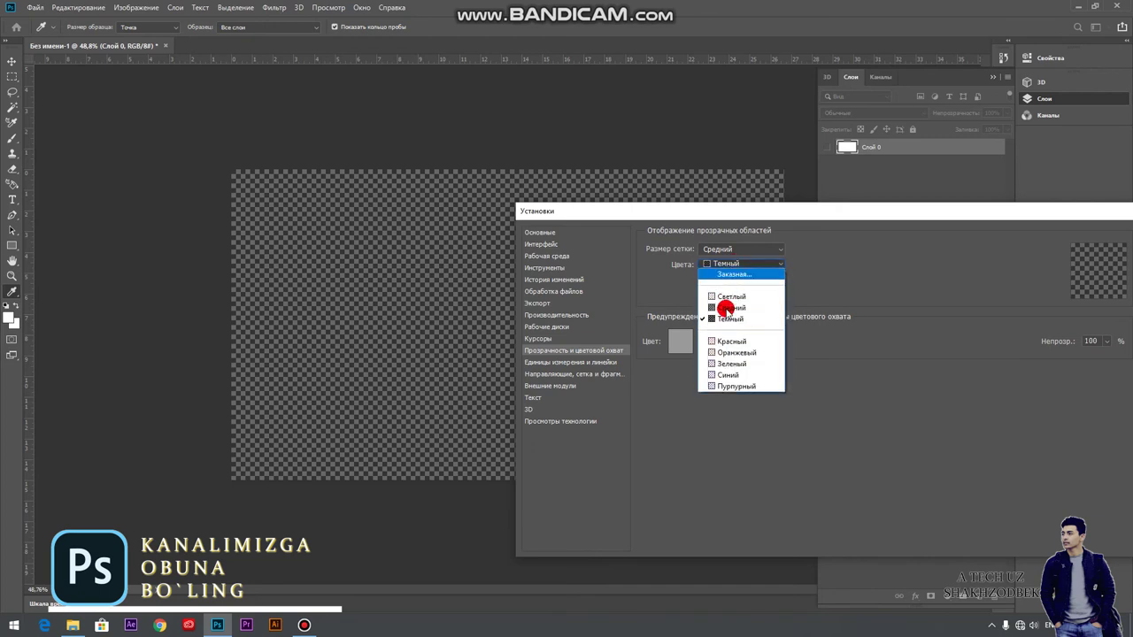
{"action": "left_click", "coordinate": [728, 331]}
- Preview a Green grid, set the grid back to Light, and move the dialog aside
{"action": "left_click", "coordinate": [742, 265]}
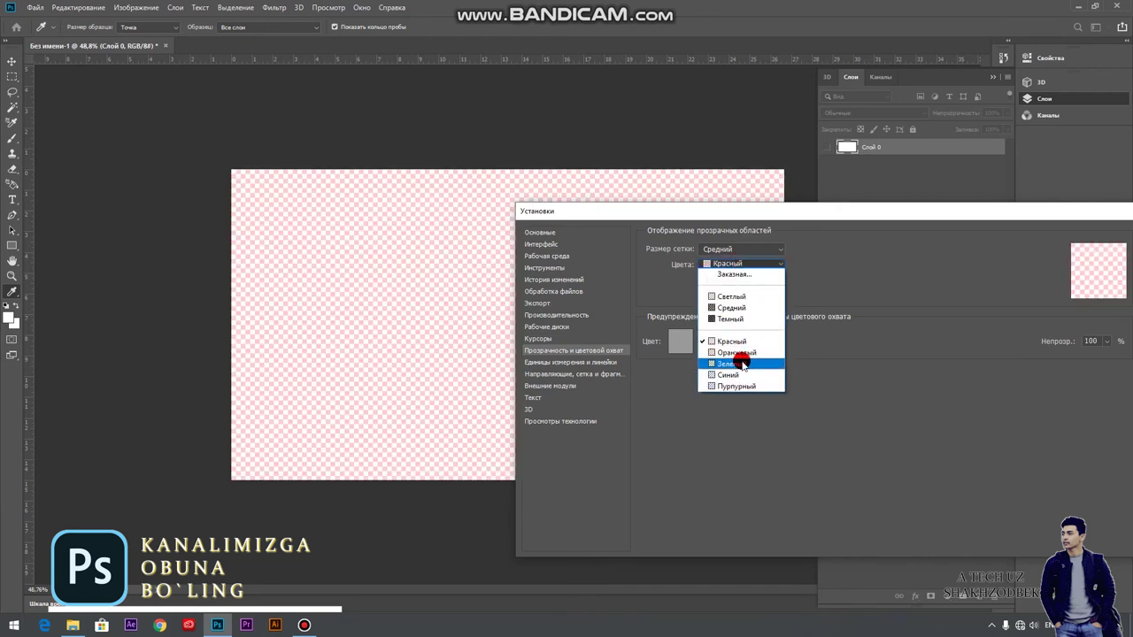
{"action": "left_click", "coordinate": [734, 364]}
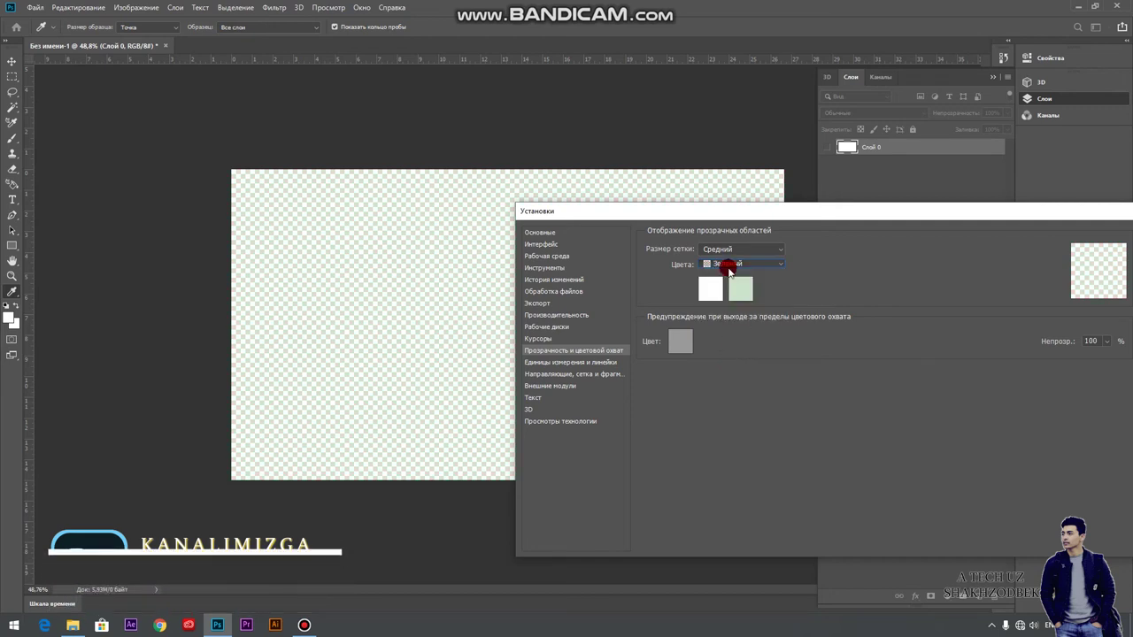
{"action": "left_click", "coordinate": [727, 264]}
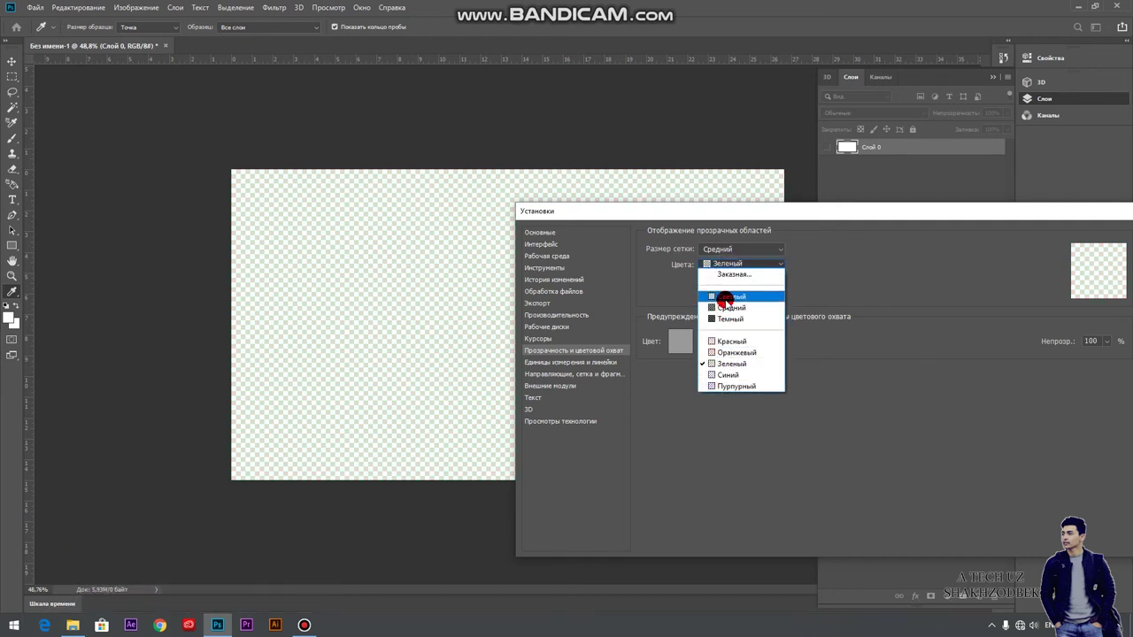
{"action": "left_click", "coordinate": [729, 297]}
{"action": "left_click", "coordinate": [705, 287]}
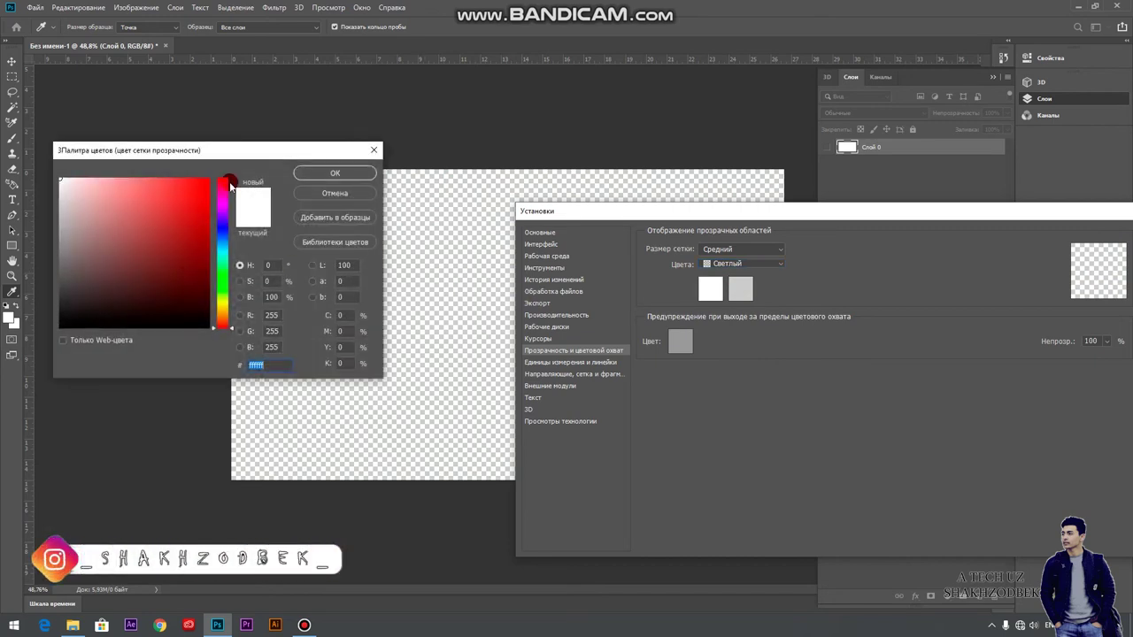
{"action": "left_click", "coordinate": [335, 173]}
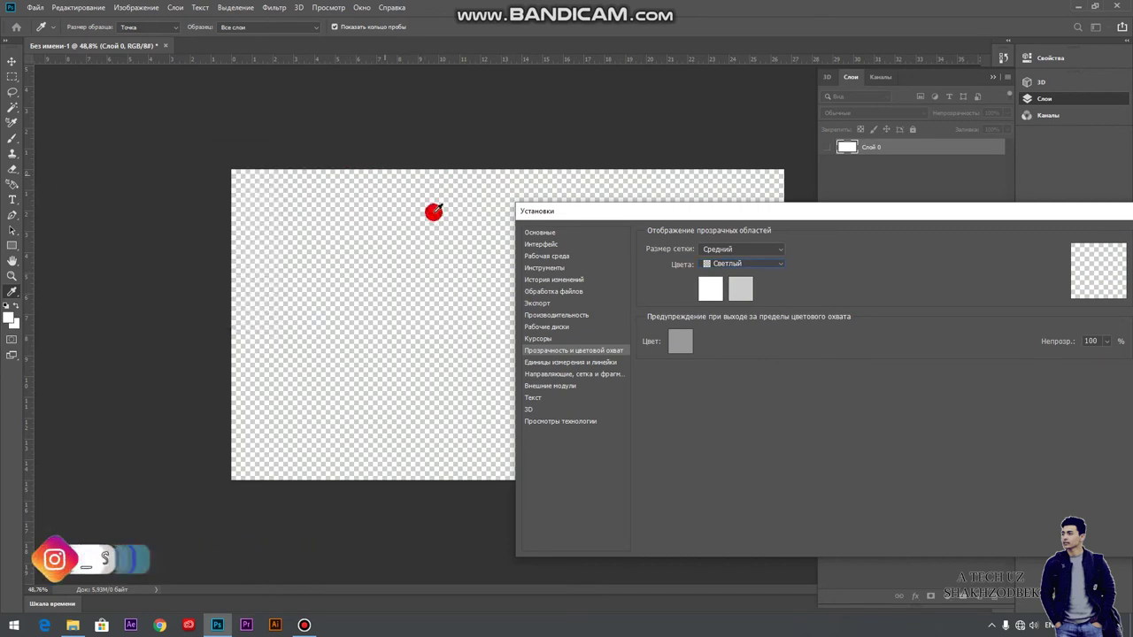
{"action": "left_click_drag", "start_coordinate": [809, 217], "coordinate": [745, 204]}
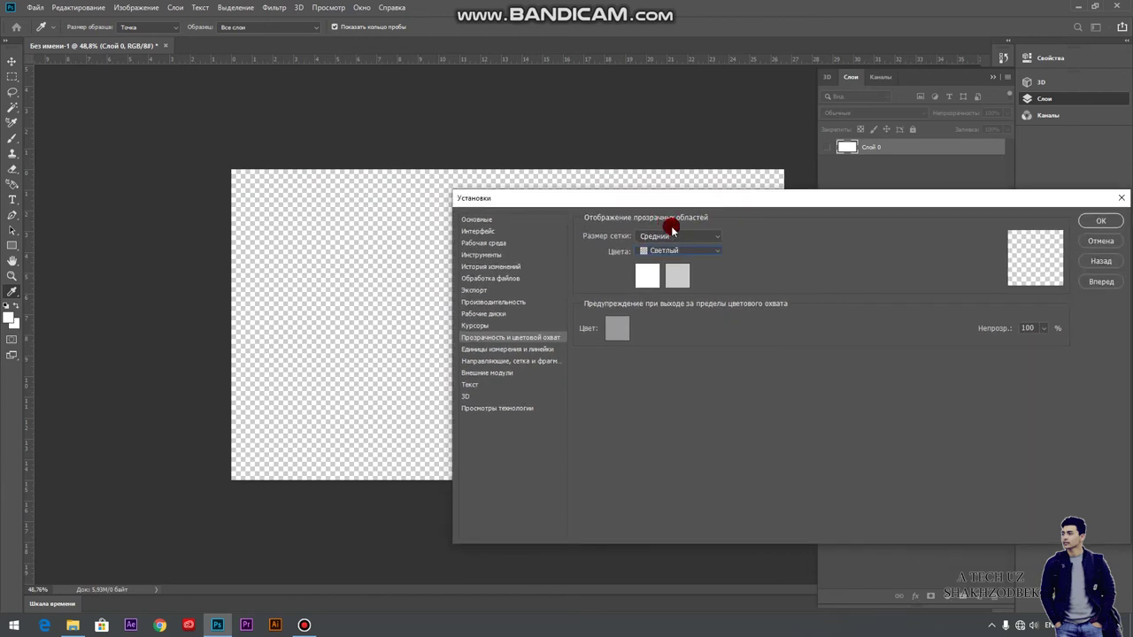
- Set ruler units to centimetres in Units & Rulers and apply the preferences
{"action": "left_click", "coordinate": [488, 351]}
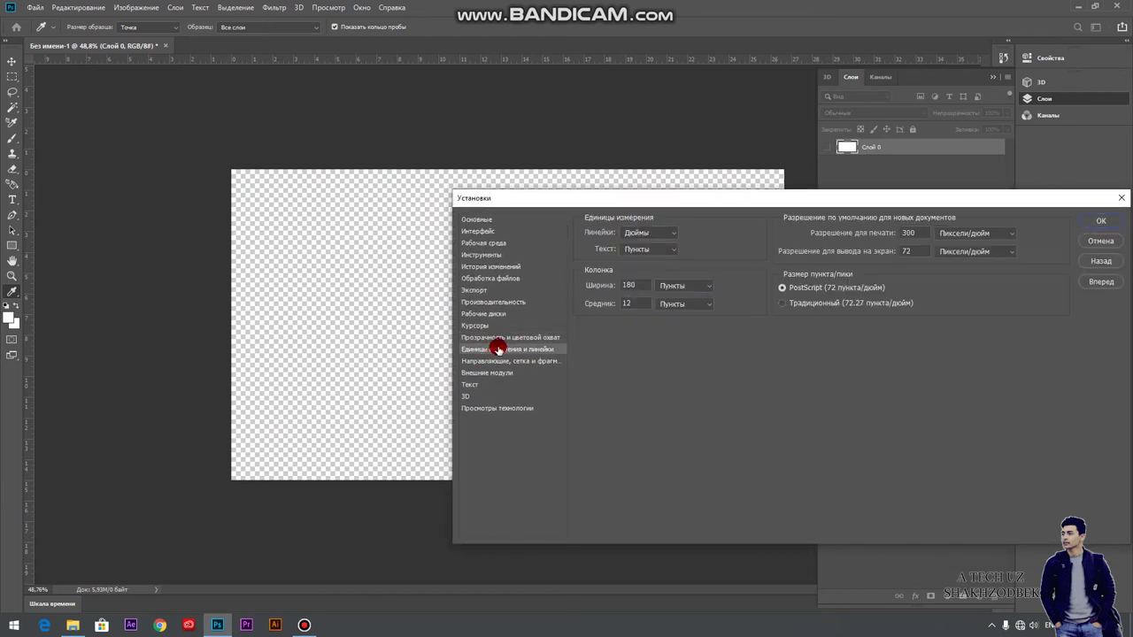
{"action": "left_click", "coordinate": [644, 234]}
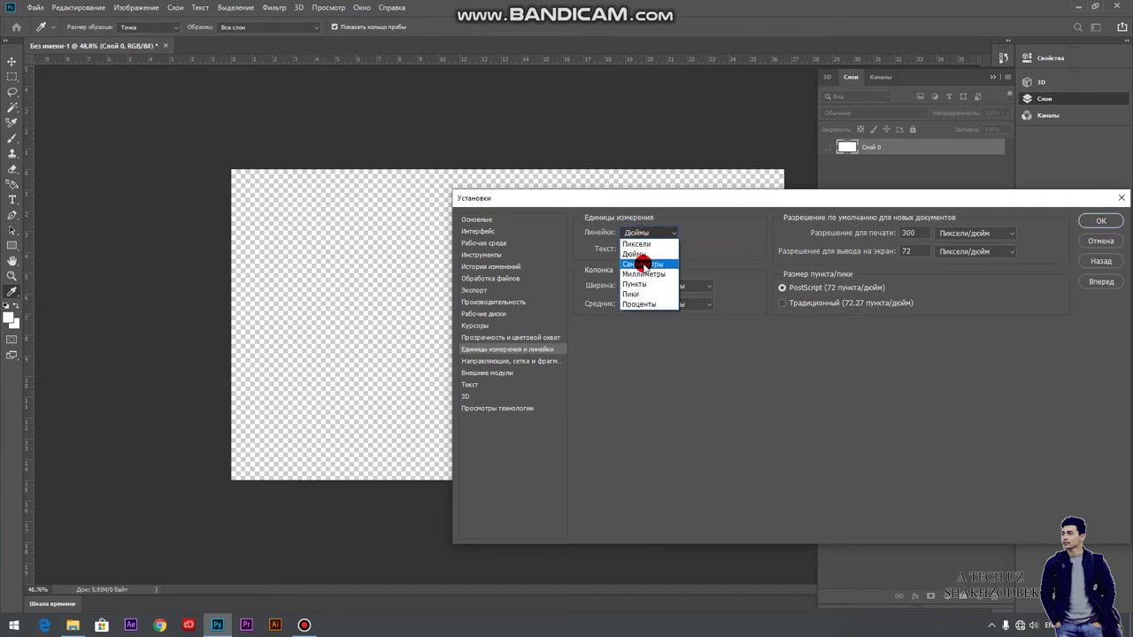
{"action": "left_click", "coordinate": [644, 266]}
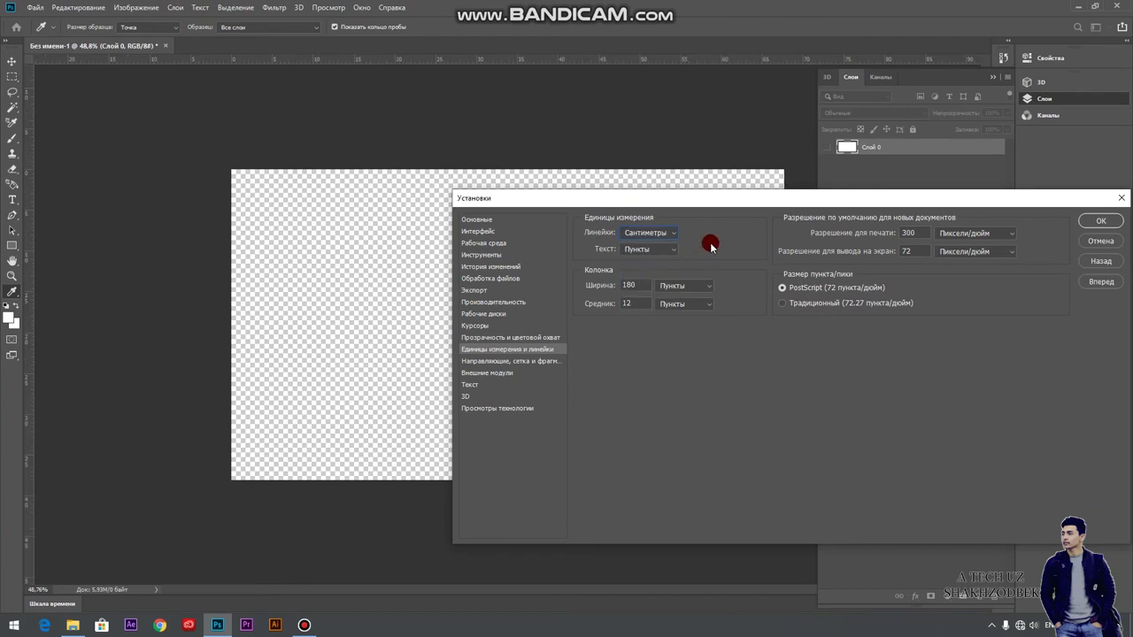
{"action": "left_click_drag", "start_coordinate": [739, 200], "coordinate": [368, 174]}
{"action": "left_click", "coordinate": [723, 199]}
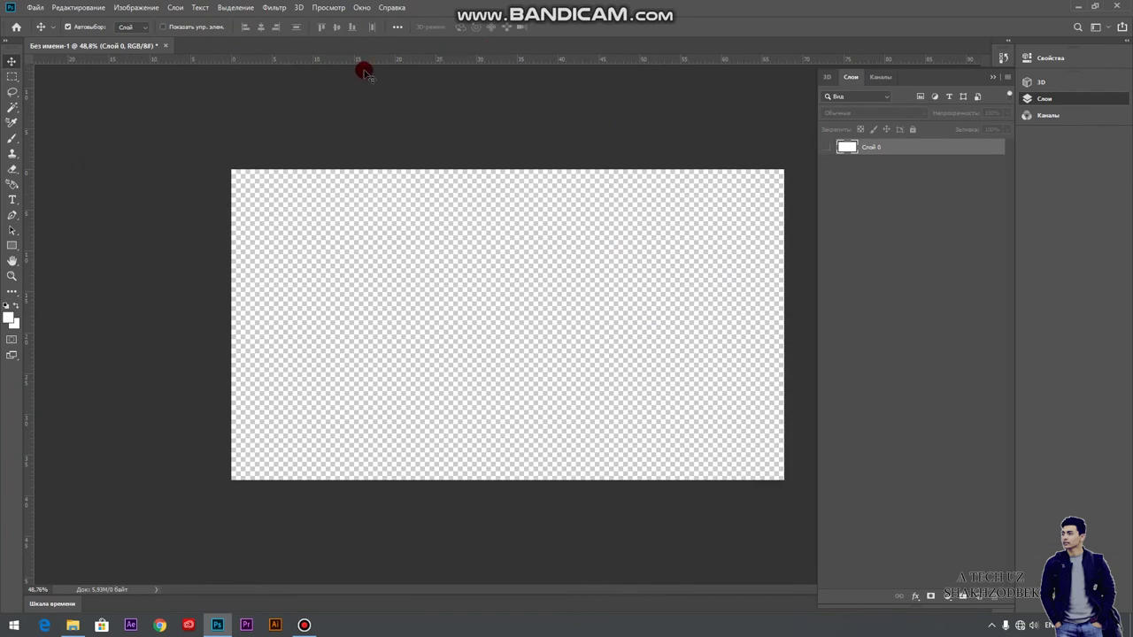
- Toggle View > Rulers off and back on
{"action": "left_click", "coordinate": [341, 8]}
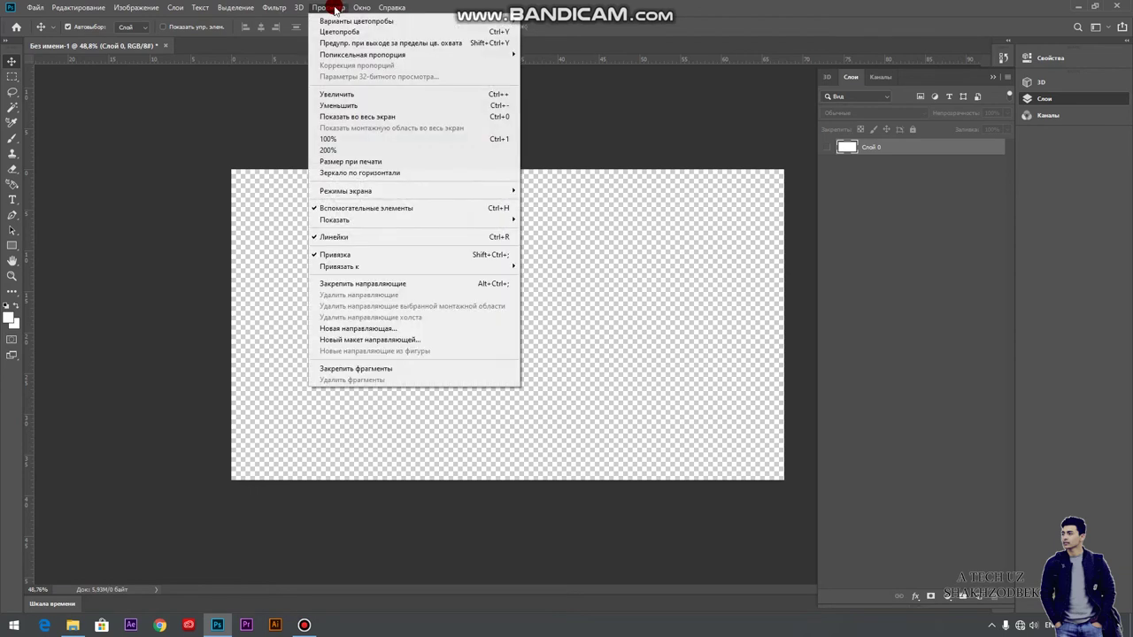
{"action": "left_click", "coordinate": [315, 238]}
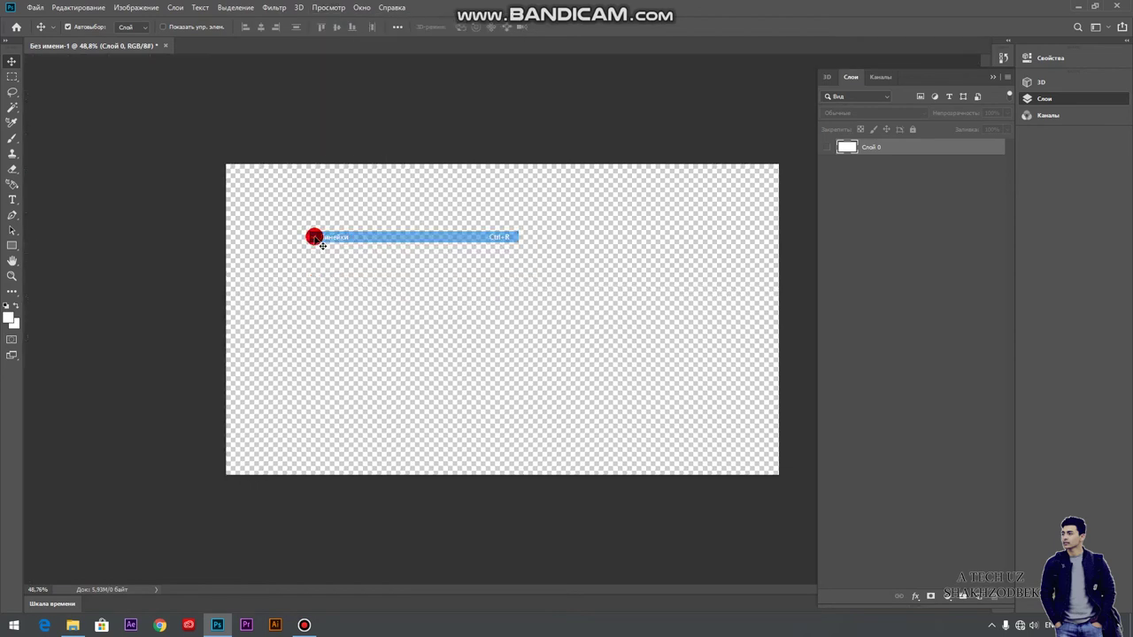
{"action": "left_click", "coordinate": [325, 9]}
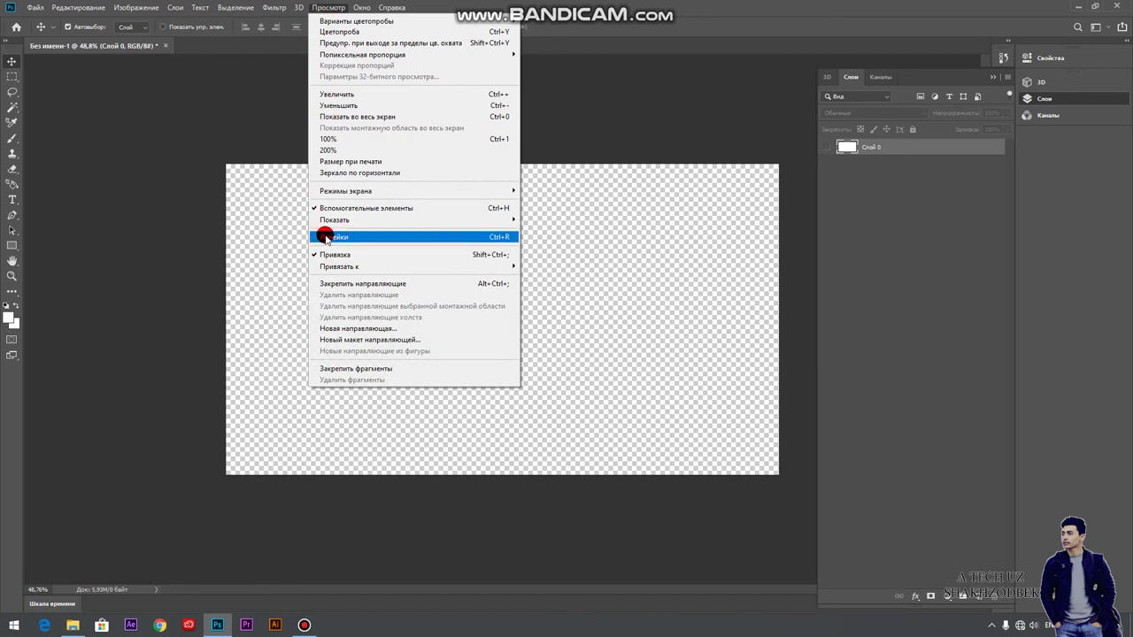
{"action": "left_click", "coordinate": [320, 238]}
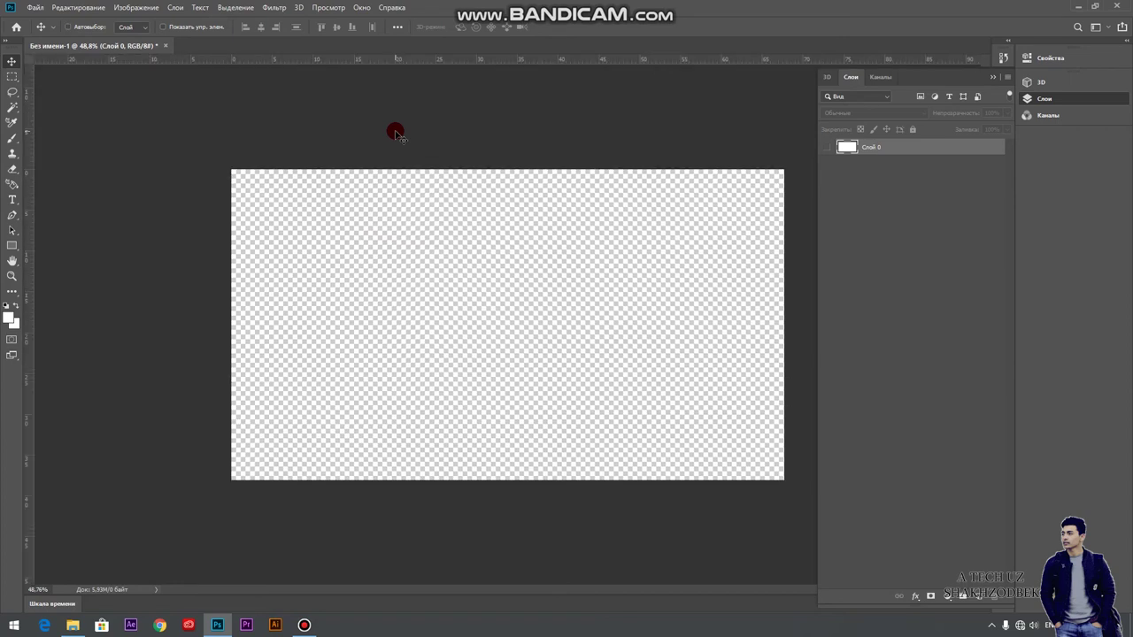
- Turn on Auto-Select, check rulers stay in centimetres, and reopen Preferences
{"action": "key", "text": "ctrl"}
{"action": "right_click", "coordinate": [383, 60]}
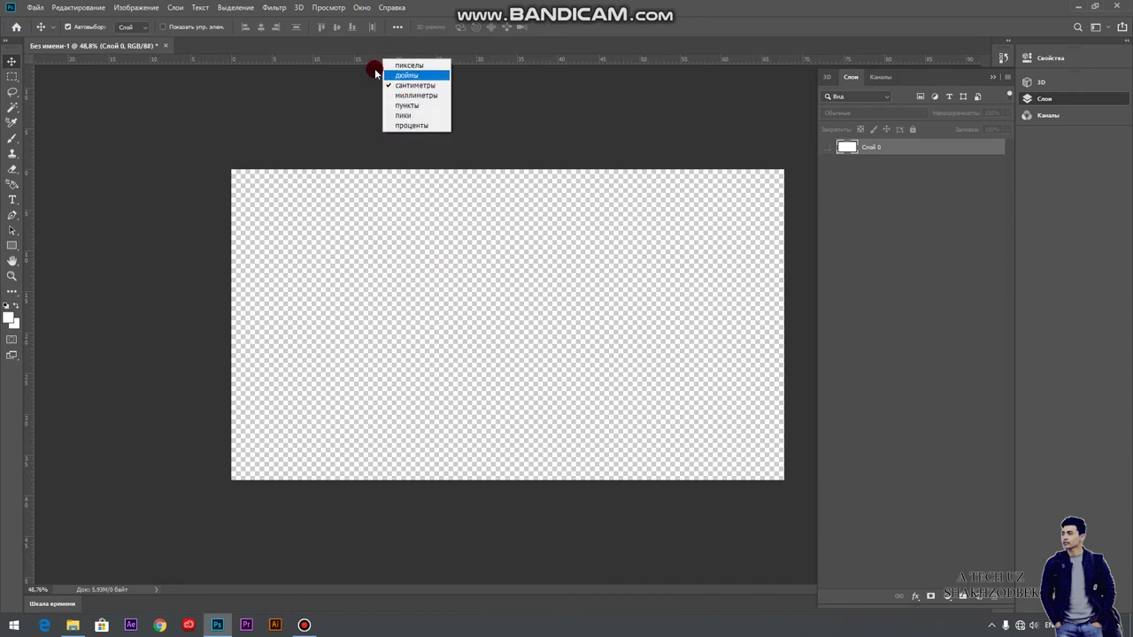
{"action": "left_click", "coordinate": [375, 68]}
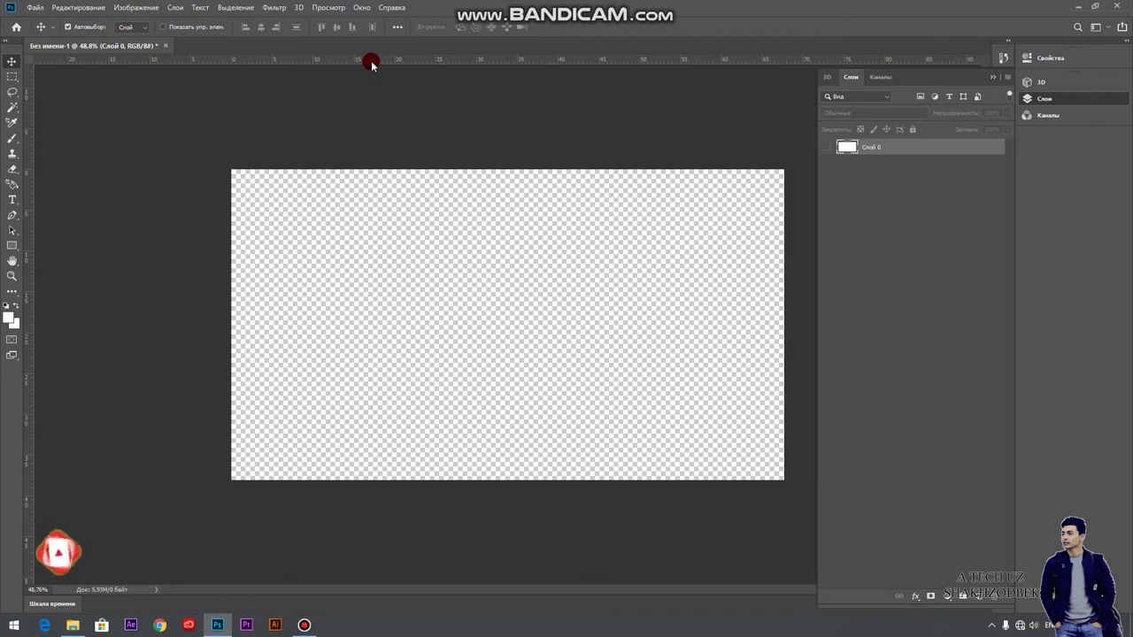
{"action": "right_click", "coordinate": [371, 61]}
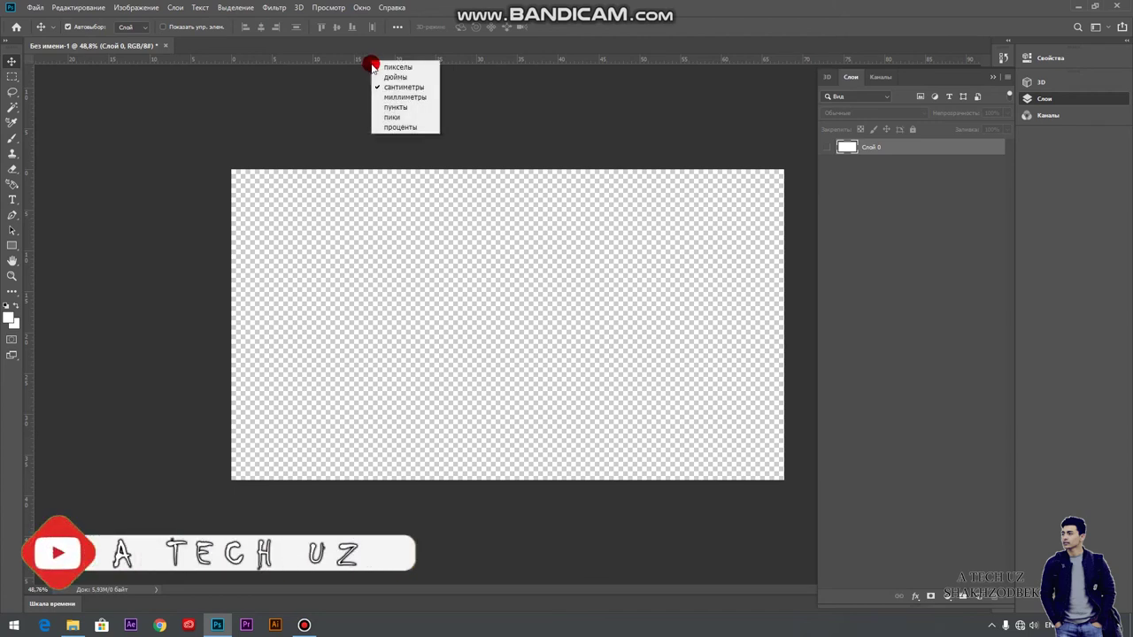
{"action": "left_click", "coordinate": [338, 114]}
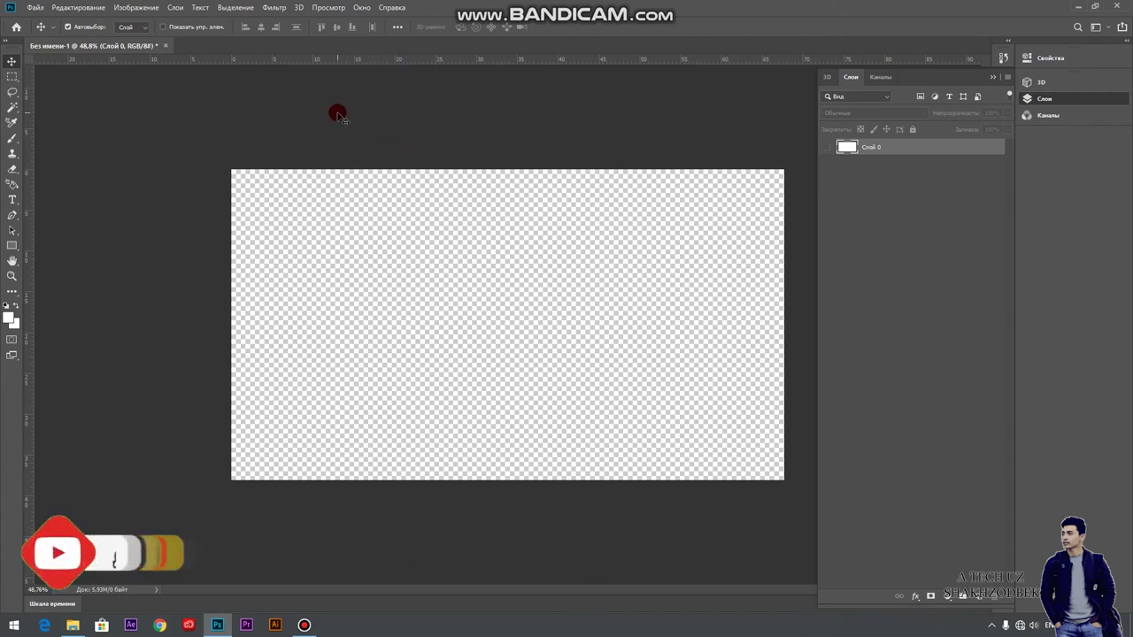
{"action": "key", "text": "i"}
{"action": "key", "text": "ctrl+k"}
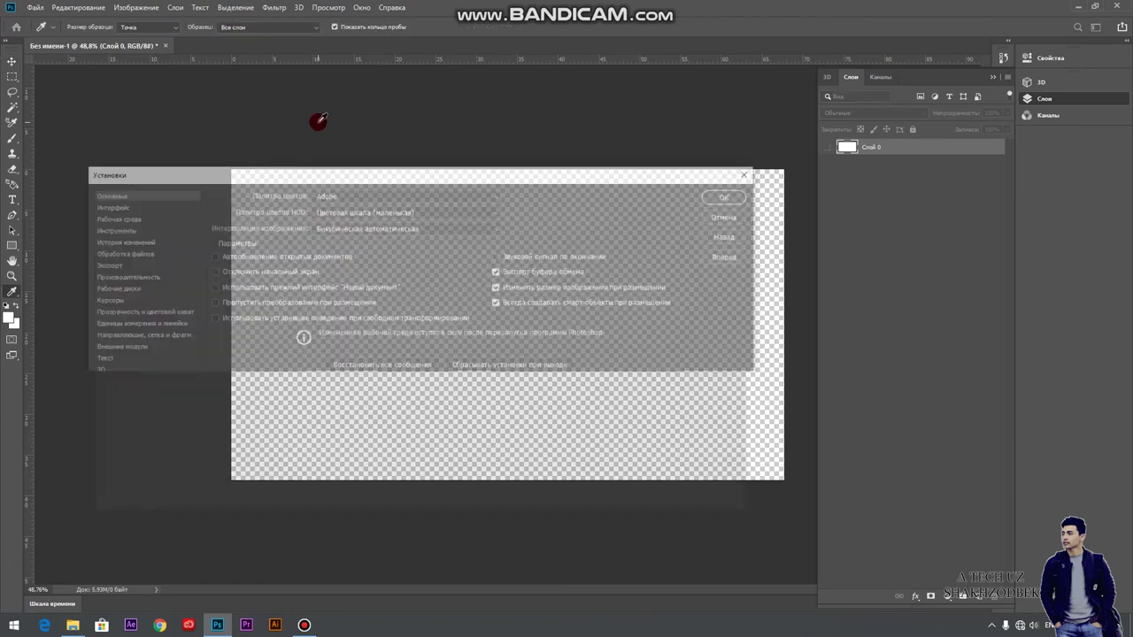
- Move through Cursors and Transparency to Units & Rulers, keeping type units in Points
{"action": "left_click", "coordinate": [104, 300]}
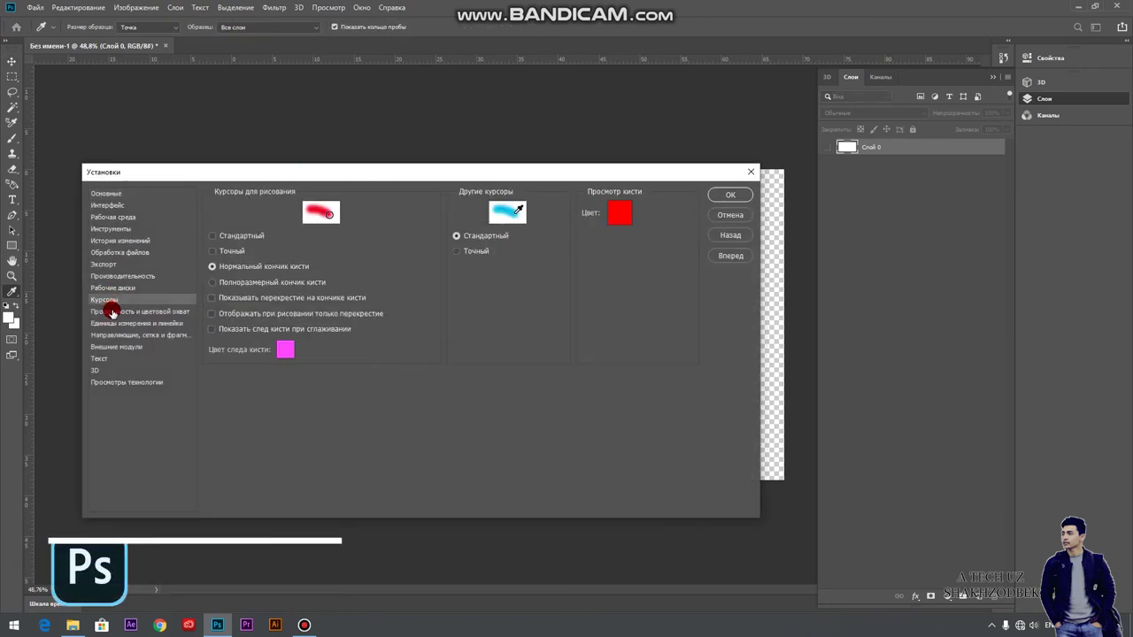
{"action": "left_click", "coordinate": [115, 312]}
{"action": "left_click", "coordinate": [127, 324]}
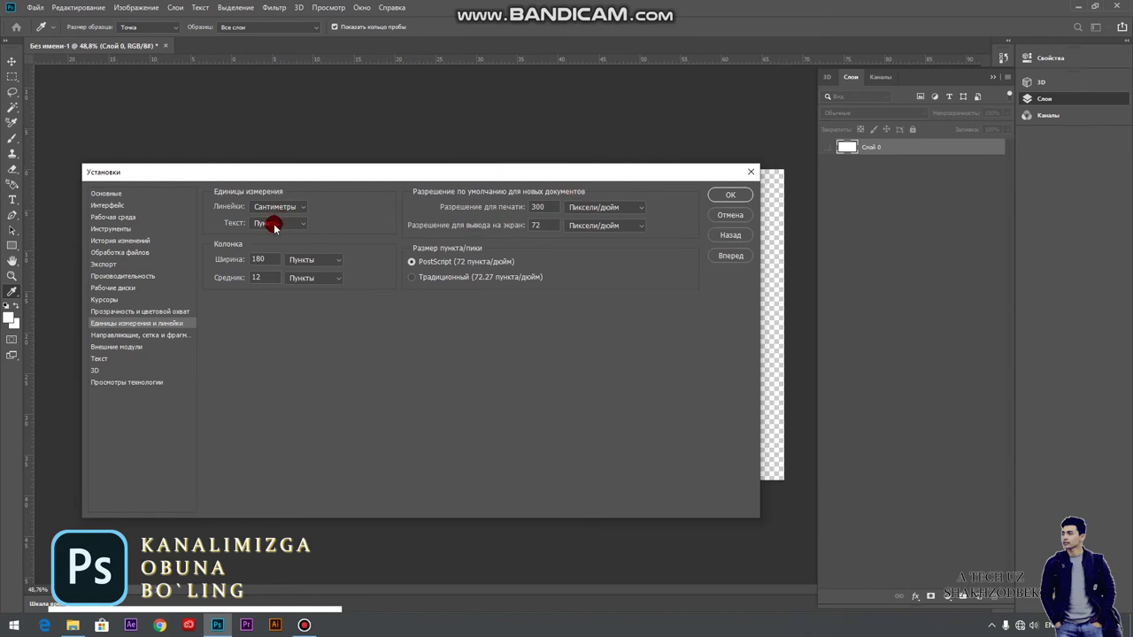
{"action": "left_click", "coordinate": [272, 225]}
{"action": "left_click", "coordinate": [275, 245]}
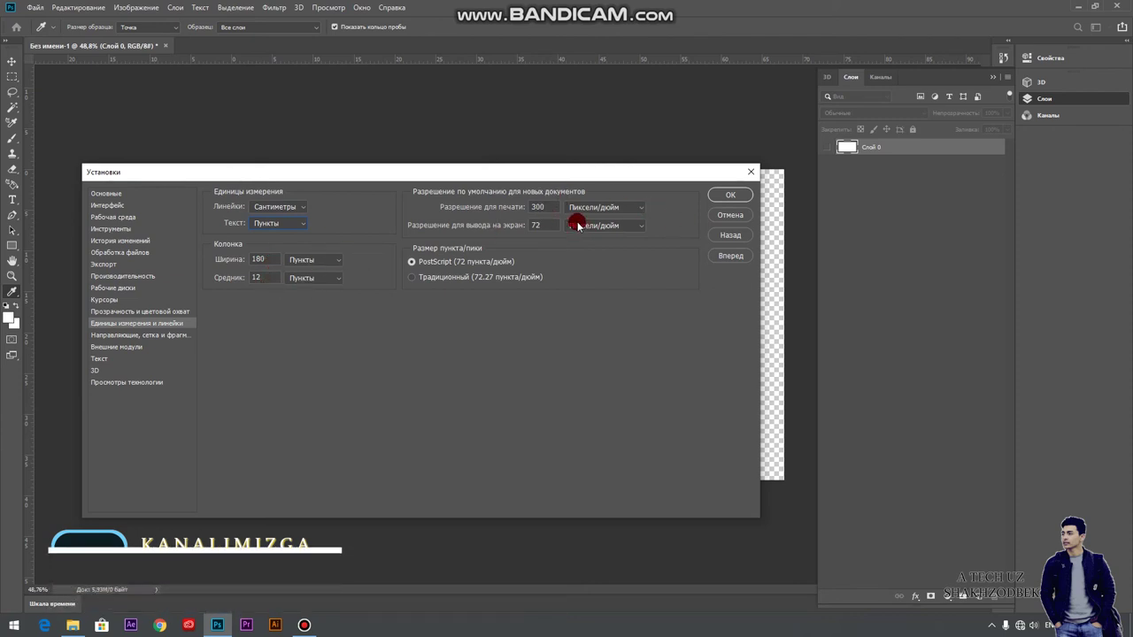
- Browse the Guides, Plug-ins, Type and 3D preference pages
{"action": "left_click", "coordinate": [111, 337]}
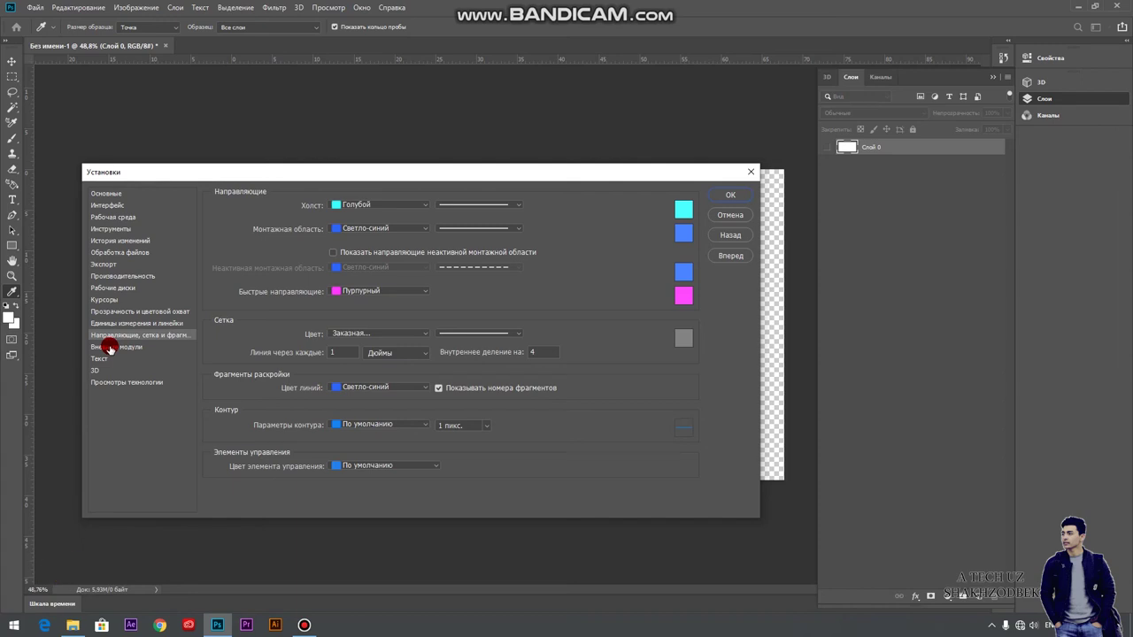
{"action": "left_click", "coordinate": [110, 347]}
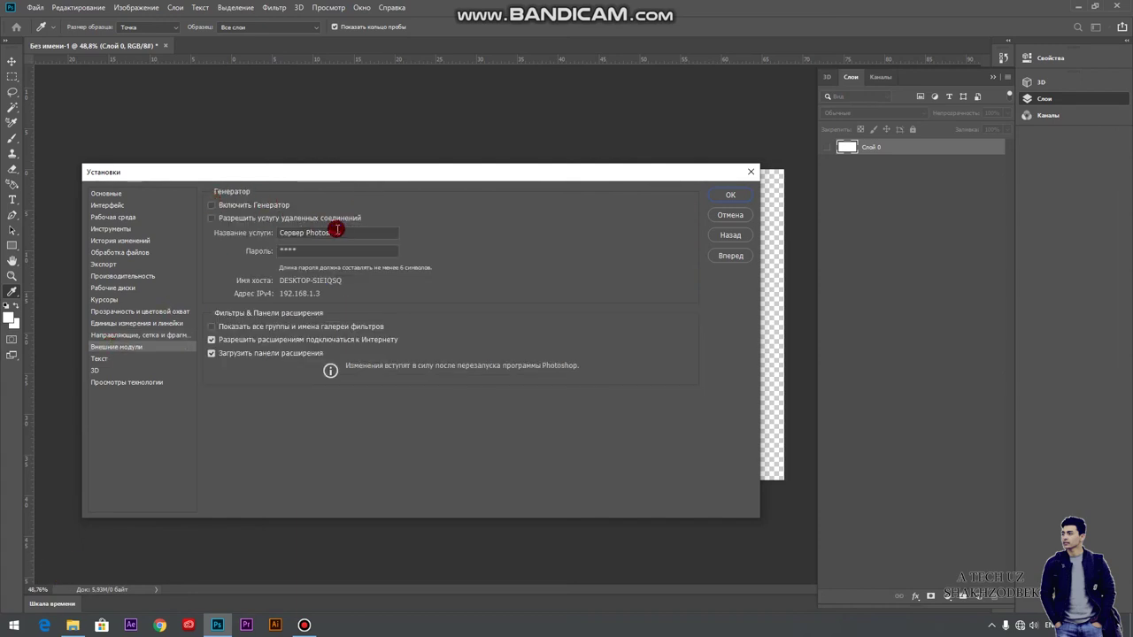
{"action": "left_click", "coordinate": [99, 358]}
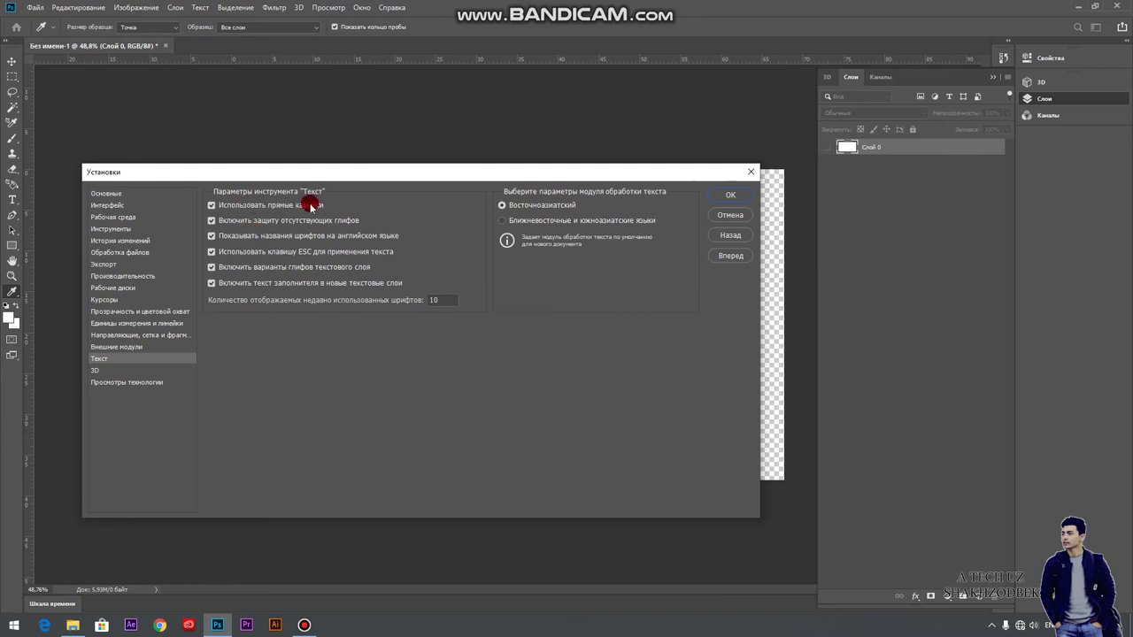
{"action": "left_click", "coordinate": [97, 371]}
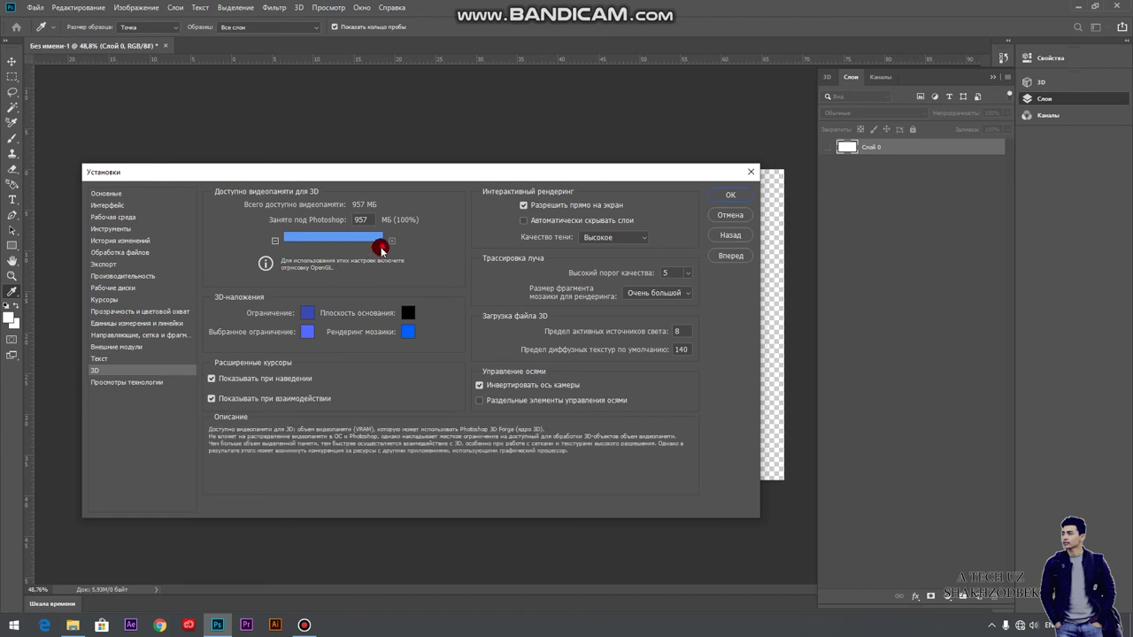
- Leave 3D video memory at the full 957 MB (100%), enable the Modifier Keys Palette preview, and apply
{"action": "mouse_move", "coordinate": [375, 249]}
{"action": "left_mouse_down"}
{"action": "mouse_move", "coordinate": [329, 246]}
{"action": "mouse_move", "coordinate": [382, 252]}
{"action": "mouse_move", "coordinate": [338, 250]}
{"action": "left_mouse_up"}
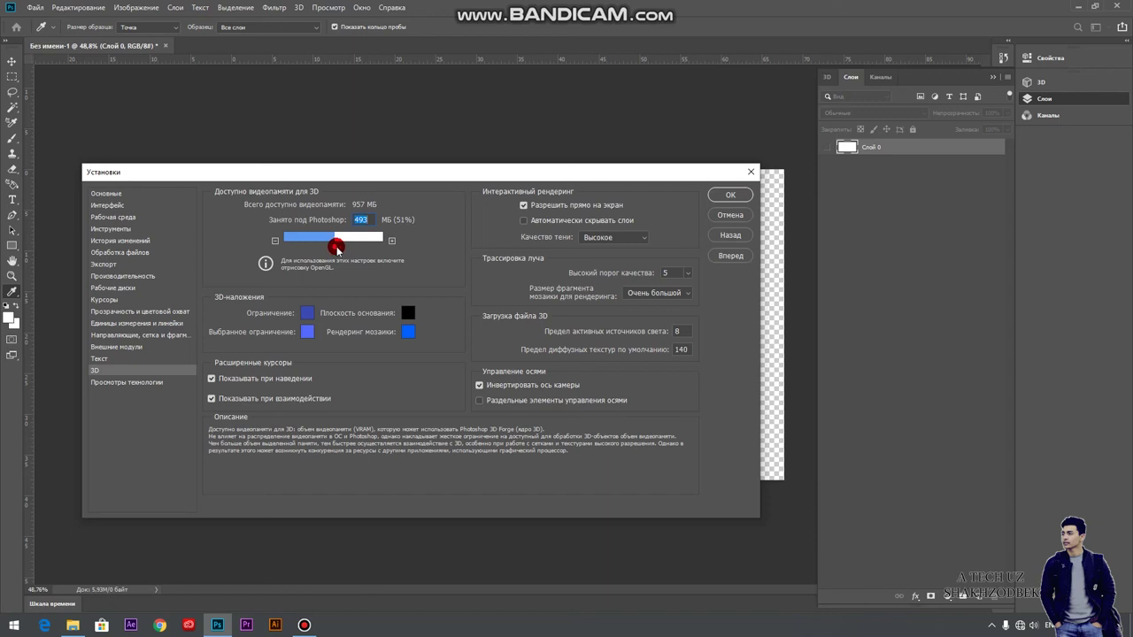
{"action": "left_click_drag", "start_coordinate": [336, 249], "coordinate": [399, 252]}
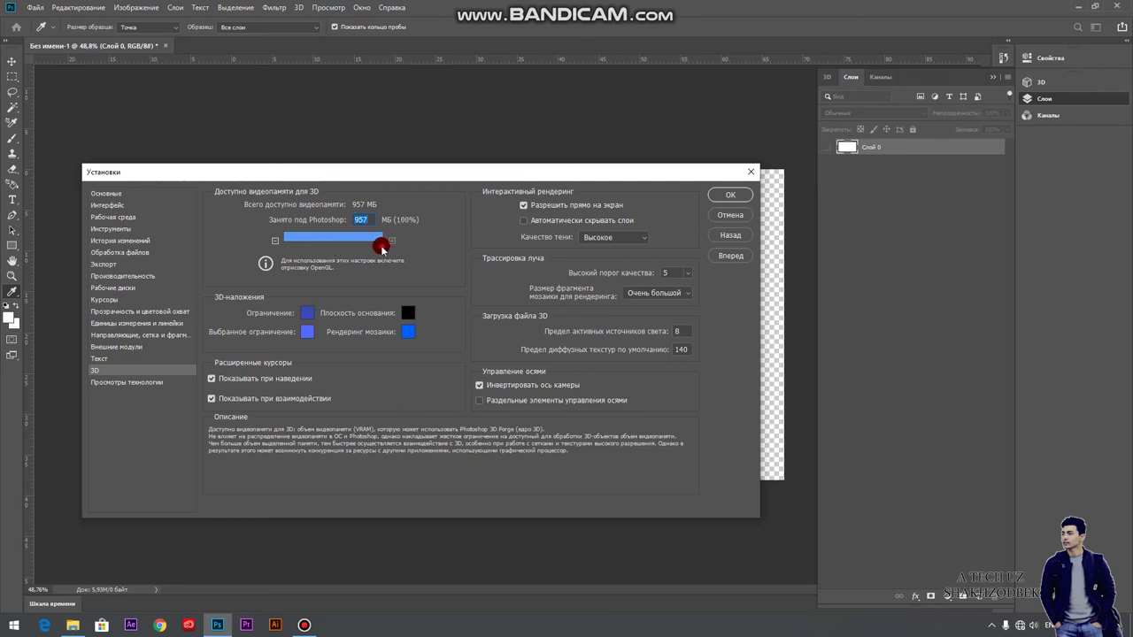
{"action": "left_click", "coordinate": [109, 383]}
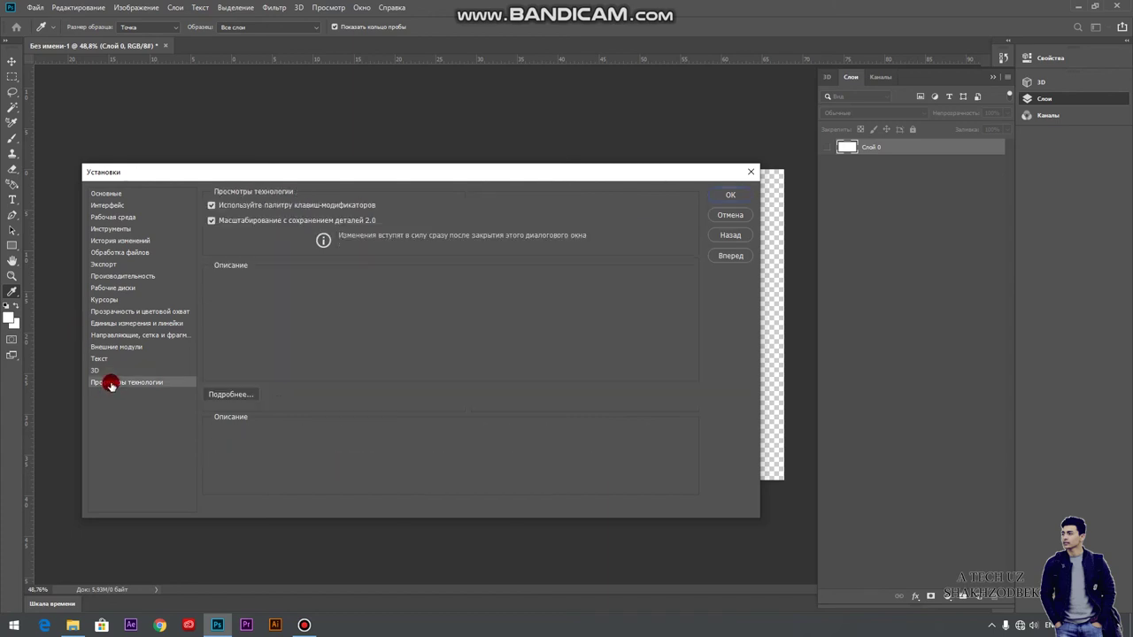
{"action": "left_click", "coordinate": [212, 206]}
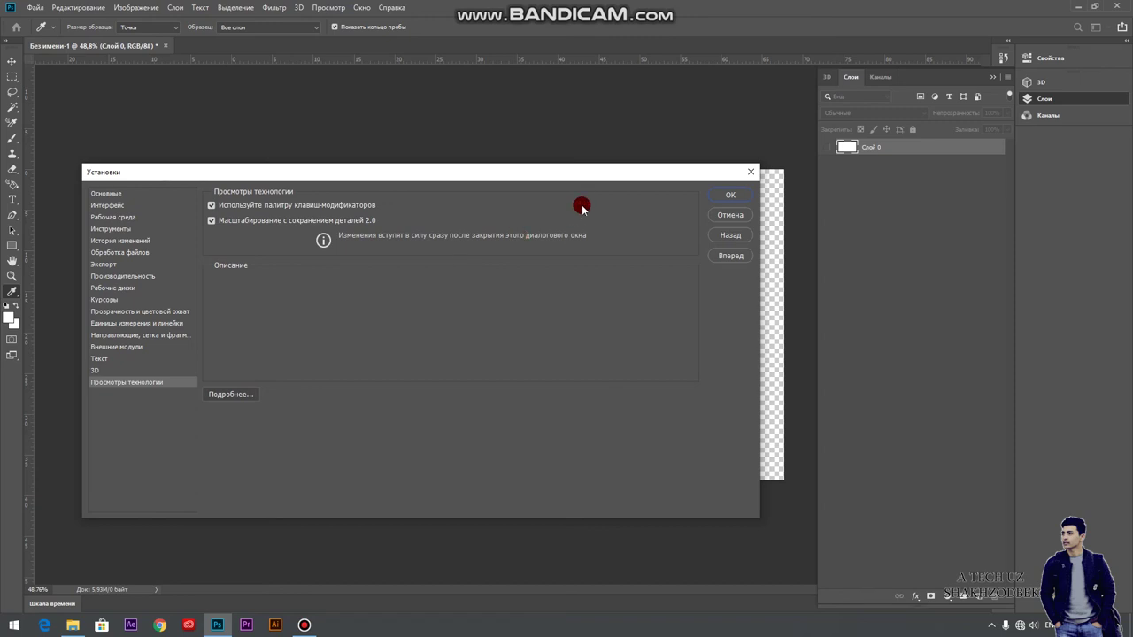
{"action": "left_click", "coordinate": [729, 194]}
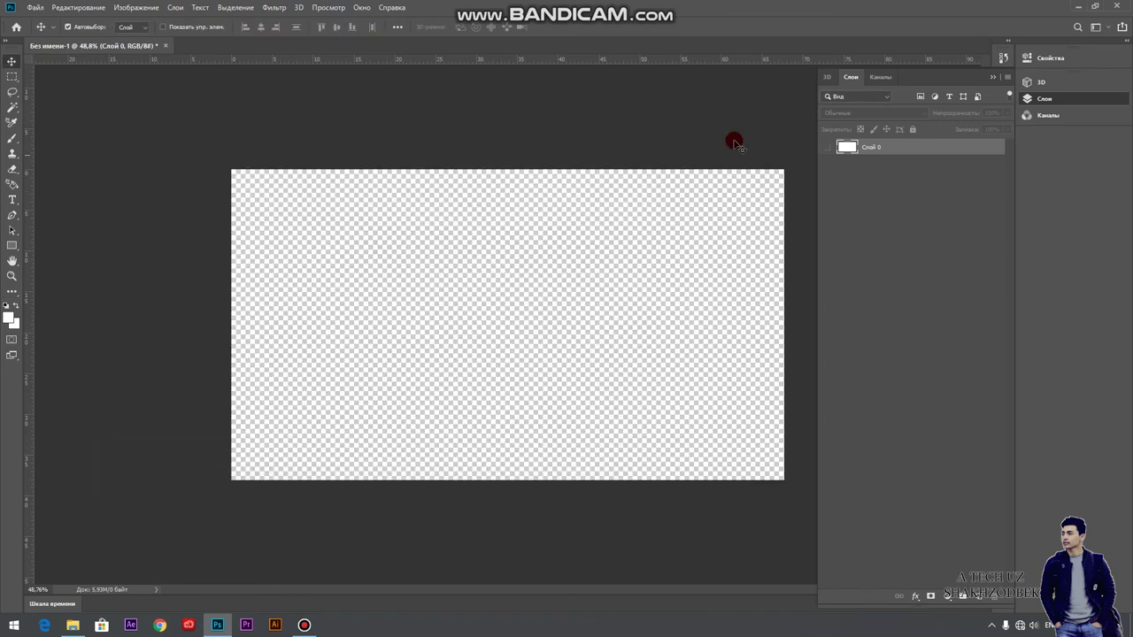
- Collapse the right dock to icons and float the Properties panel over the canvas
{"action": "left_click", "coordinate": [828, 77]}
{"action": "left_click", "coordinate": [850, 77]}
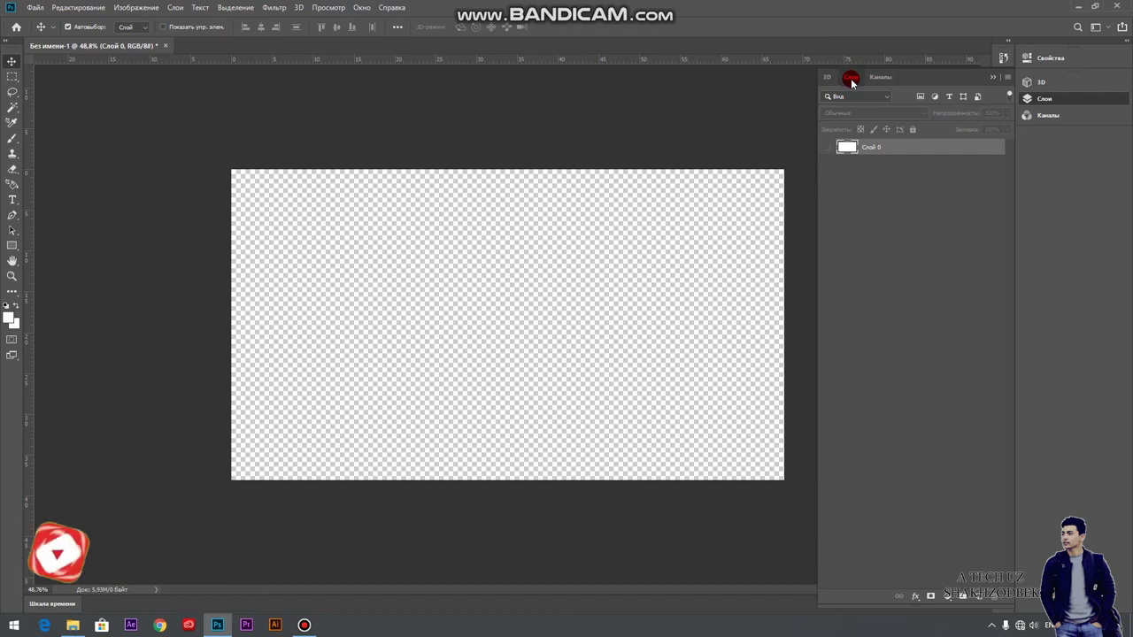
{"action": "left_click", "coordinate": [851, 78]}
{"action": "left_click", "coordinate": [1031, 59]}
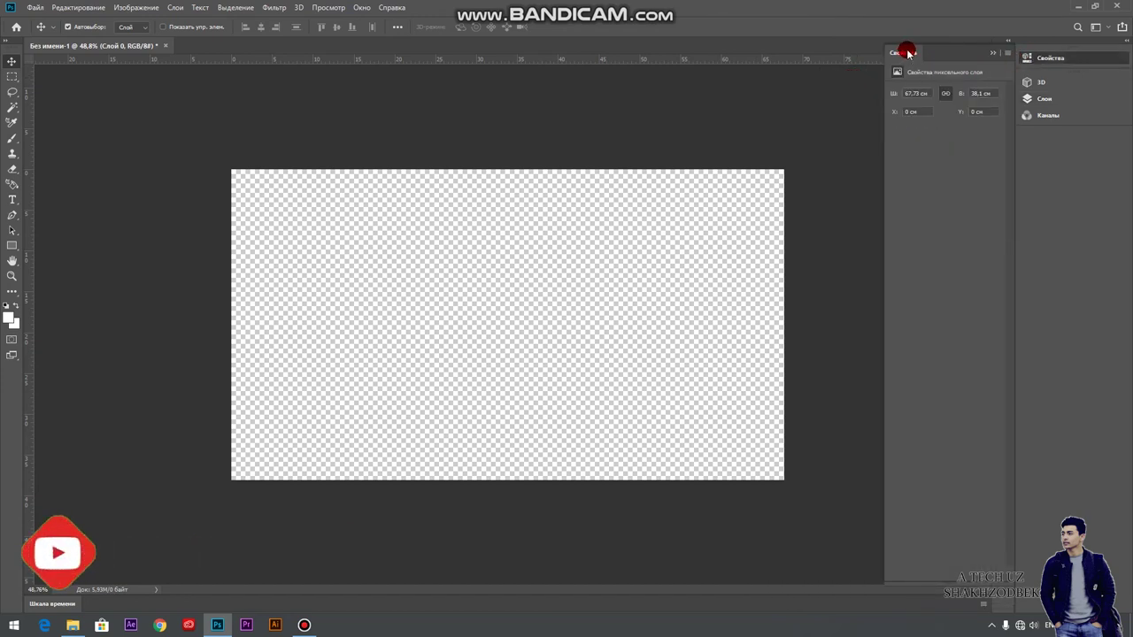
{"action": "mouse_move", "coordinate": [905, 53]}
{"action": "left_mouse_down"}
{"action": "mouse_move", "coordinate": [573, 116]}
{"action": "mouse_move", "coordinate": [531, 111]}
{"action": "left_mouse_up"}
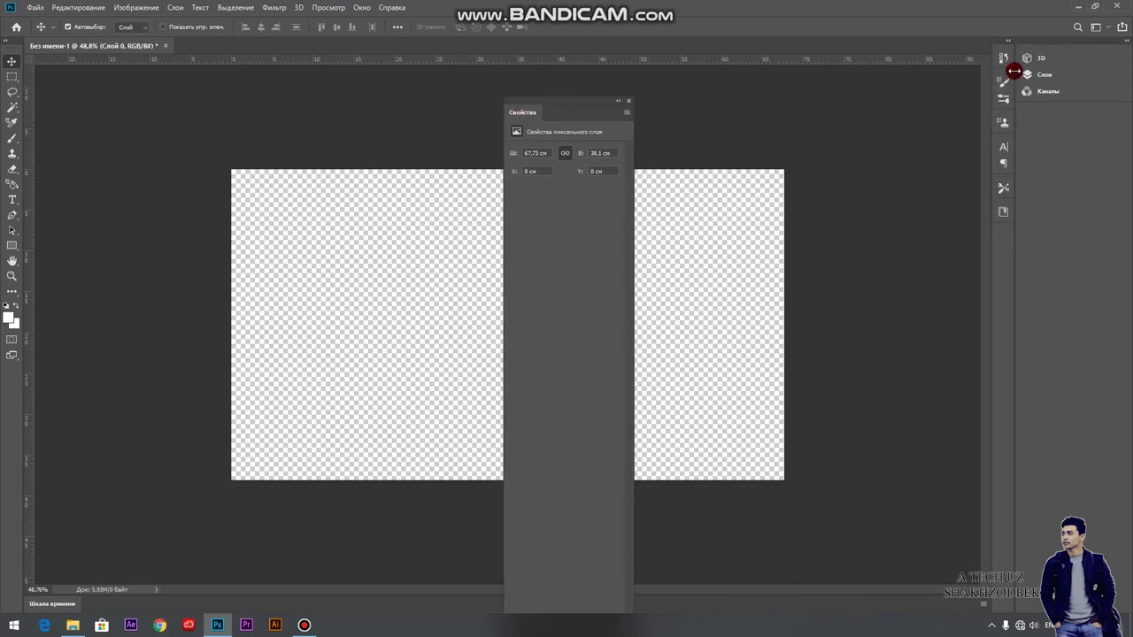
{"action": "left_click_drag", "start_coordinate": [1032, 57], "coordinate": [819, 133]}
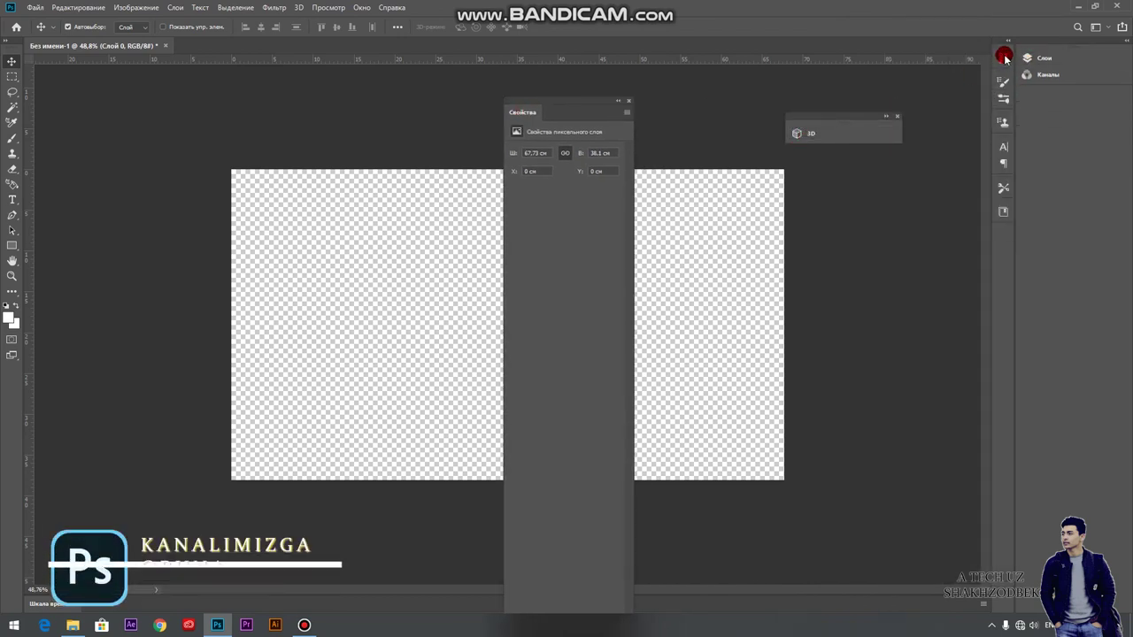
- Float the 3D, Clone Source, Adjustments, Brush Settings, Character, Paragraph and remaining dock panels beside the canvas
{"action": "left_click_drag", "start_coordinate": [1004, 59], "coordinate": [870, 212]}
{"action": "left_click_drag", "start_coordinate": [967, 123], "coordinate": [805, 192]}
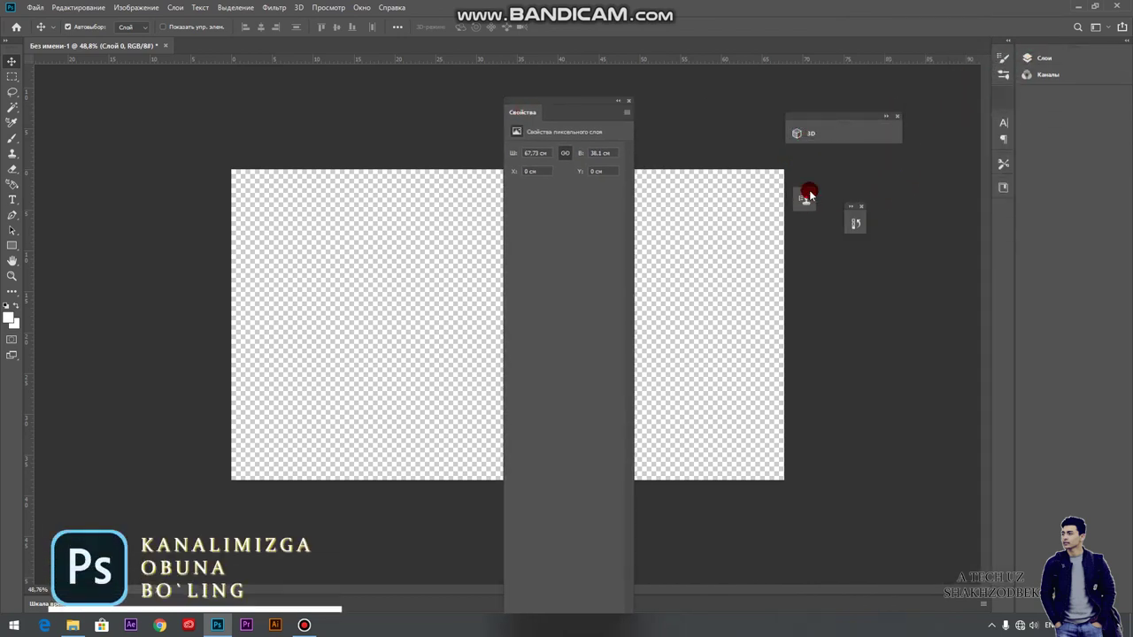
{"action": "left_click_drag", "start_coordinate": [995, 83], "coordinate": [927, 226]}
{"action": "left_click_drag", "start_coordinate": [1002, 57], "coordinate": [894, 297]}
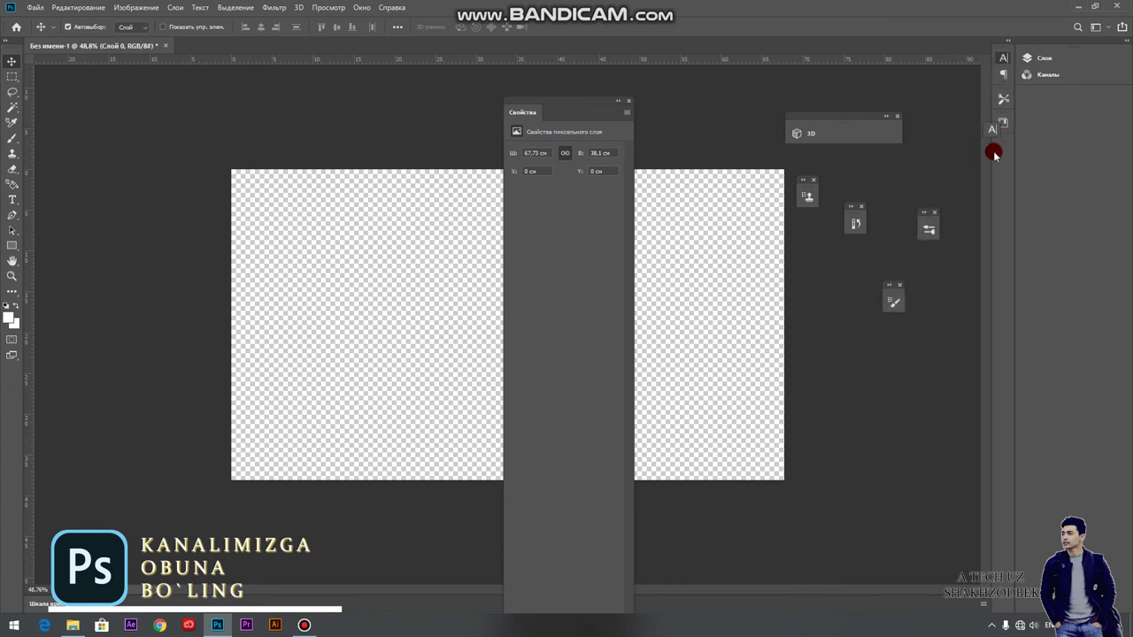
{"action": "left_click_drag", "start_coordinate": [1007, 59], "coordinate": [841, 297]}
{"action": "left_click_drag", "start_coordinate": [1001, 86], "coordinate": [874, 256]}
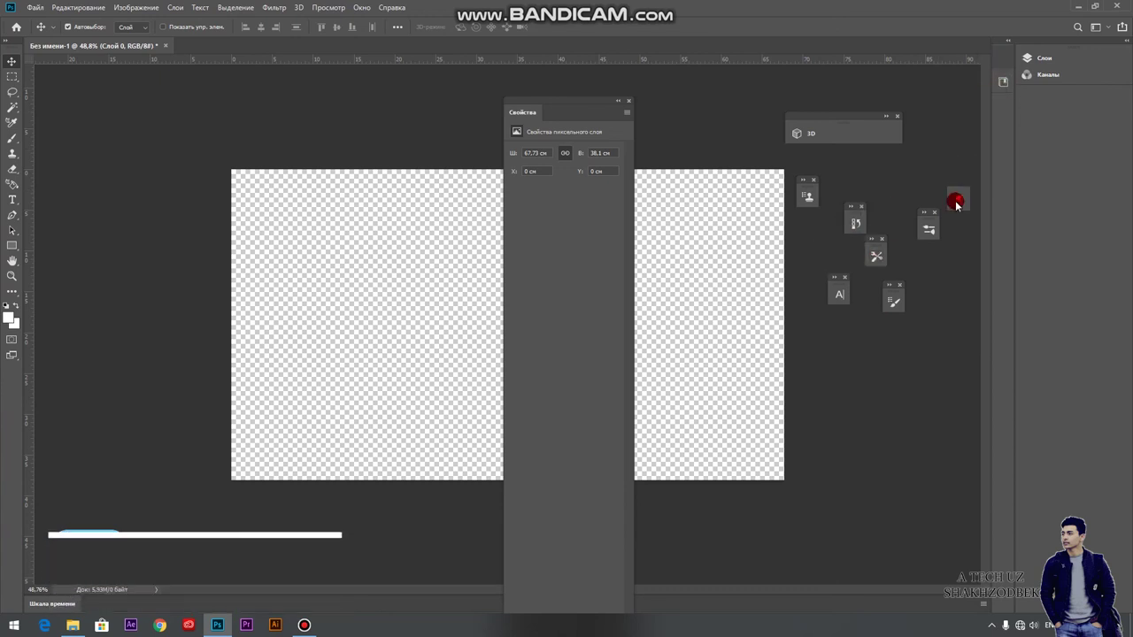
{"action": "left_click_drag", "start_coordinate": [1007, 57], "coordinate": [918, 173]}
{"action": "left_click_drag", "start_coordinate": [994, 91], "coordinate": [948, 146]}
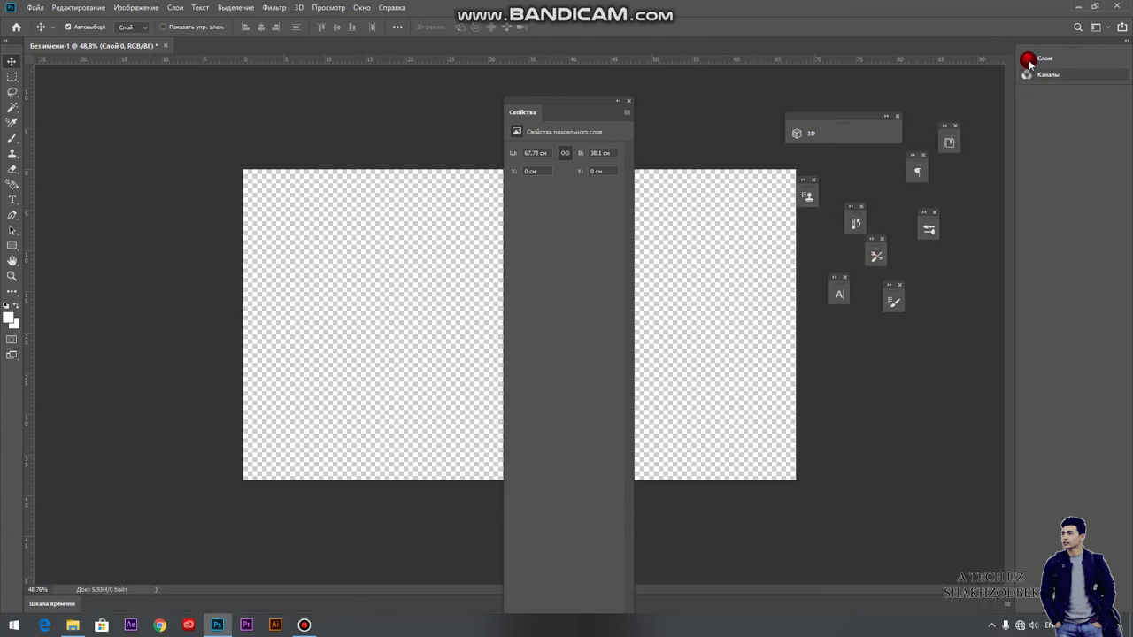
{"action": "left_click", "coordinate": [361, 7]}
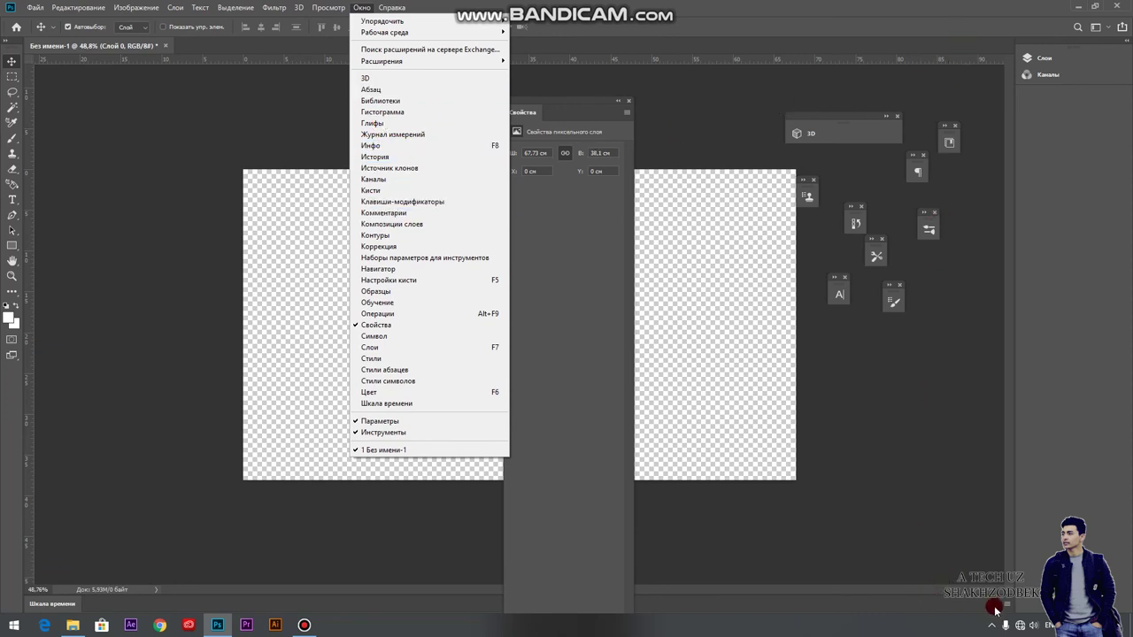
- Save the floating-panel layout as a new custom workspace under a typed name
{"action": "left_click", "coordinate": [1103, 29]}
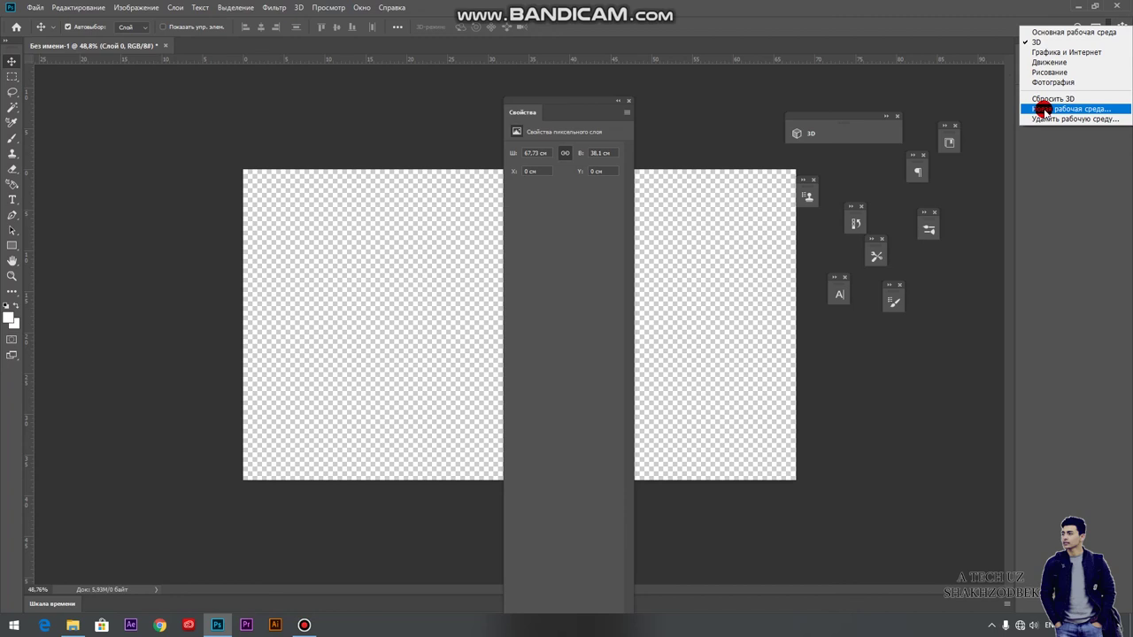
{"action": "left_click", "coordinate": [1044, 109]}
{"action": "type", "text": "shakhzod"}
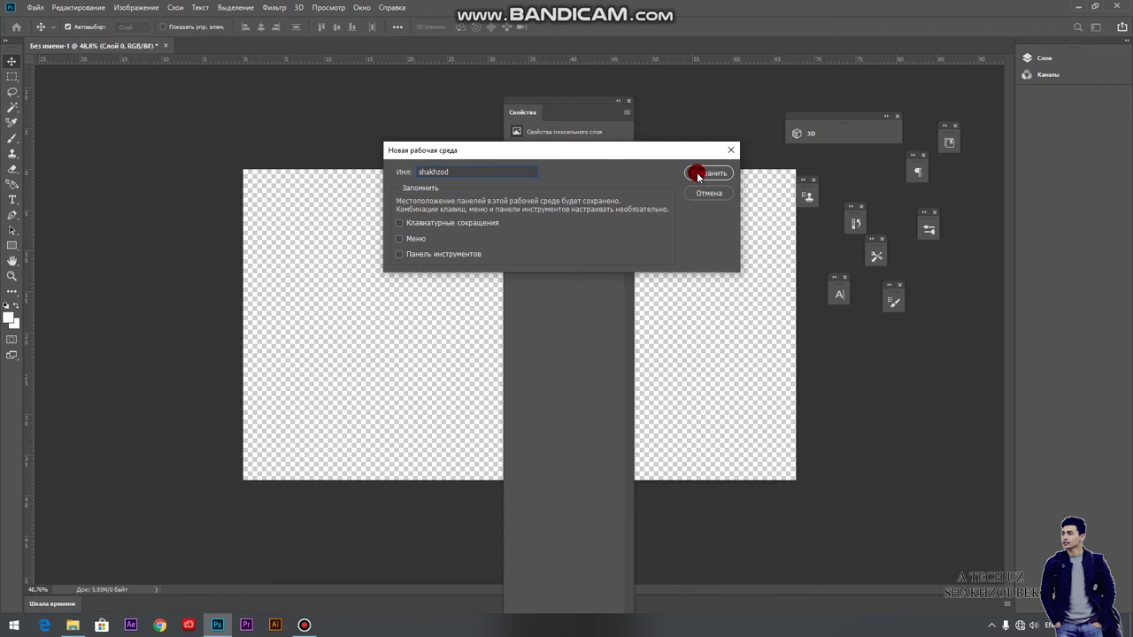
{"action": "left_click", "coordinate": [699, 175]}
{"action": "left_click", "coordinate": [653, 123]}
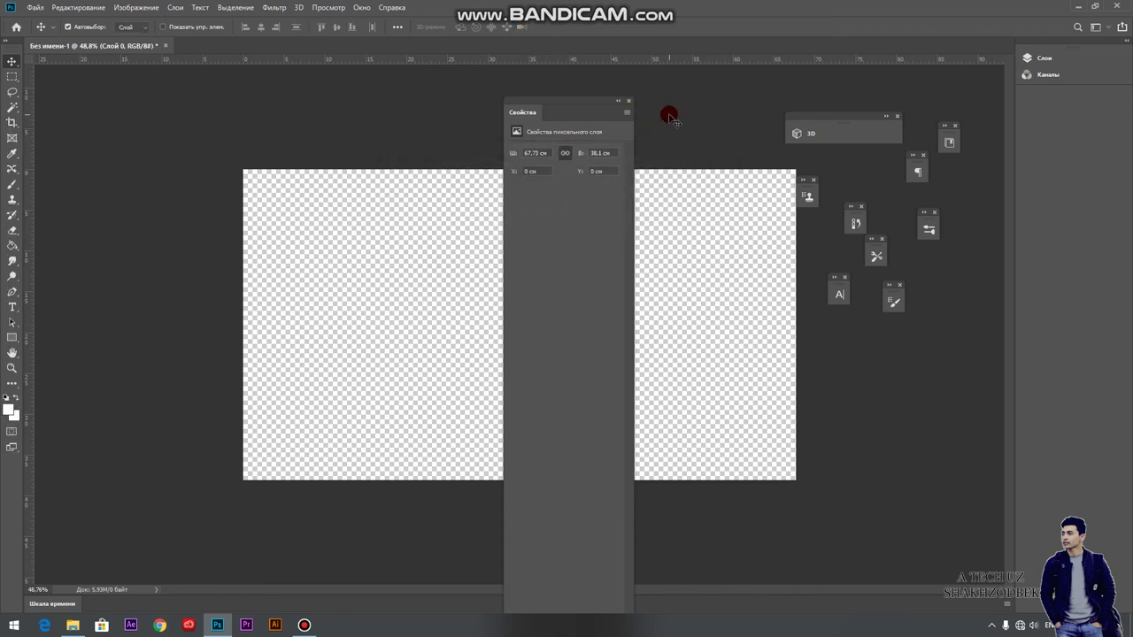
- Close the floating Properties, 3D, Paragraph and other small floating panels
{"action": "left_click", "coordinate": [627, 102]}
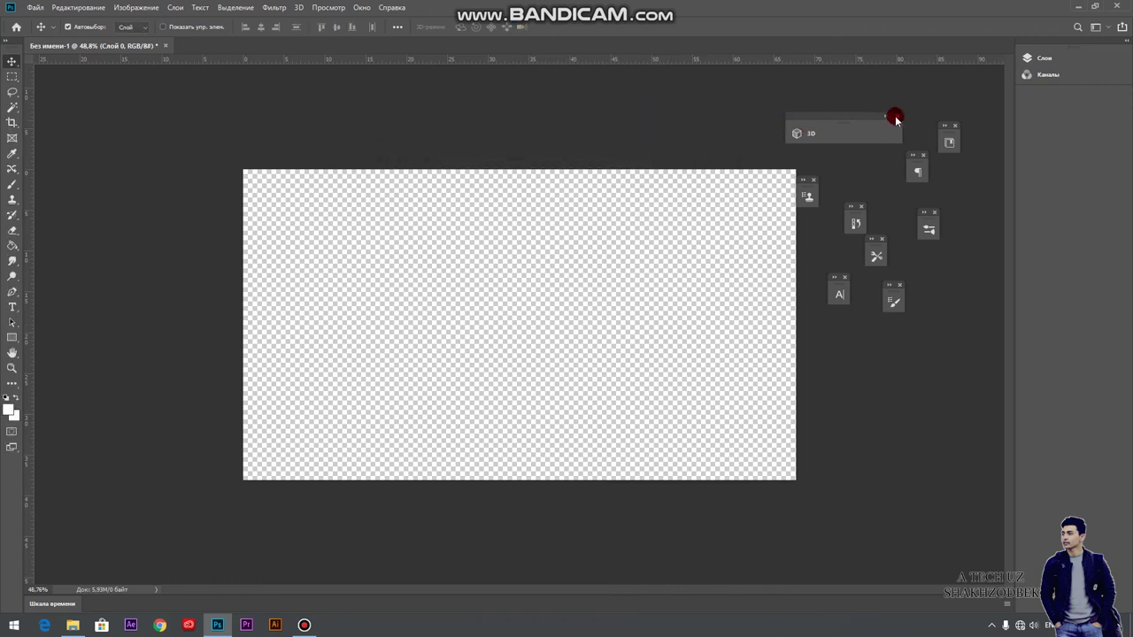
{"action": "left_click", "coordinate": [896, 118]}
{"action": "left_click", "coordinate": [955, 126]}
{"action": "left_click", "coordinate": [923, 154]}
{"action": "left_click", "coordinate": [937, 211]}
{"action": "left_click", "coordinate": [860, 207]}
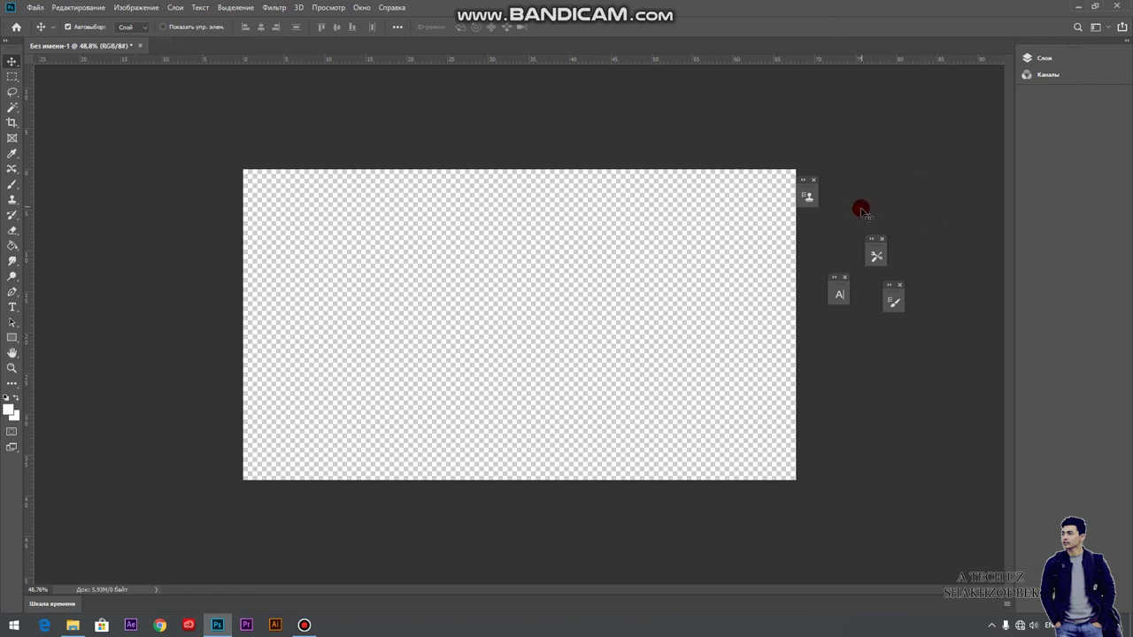
- Close the Clone Source panel and clear away the Tool Presets and remaining small floating panels
{"action": "left_click", "coordinate": [804, 181]}
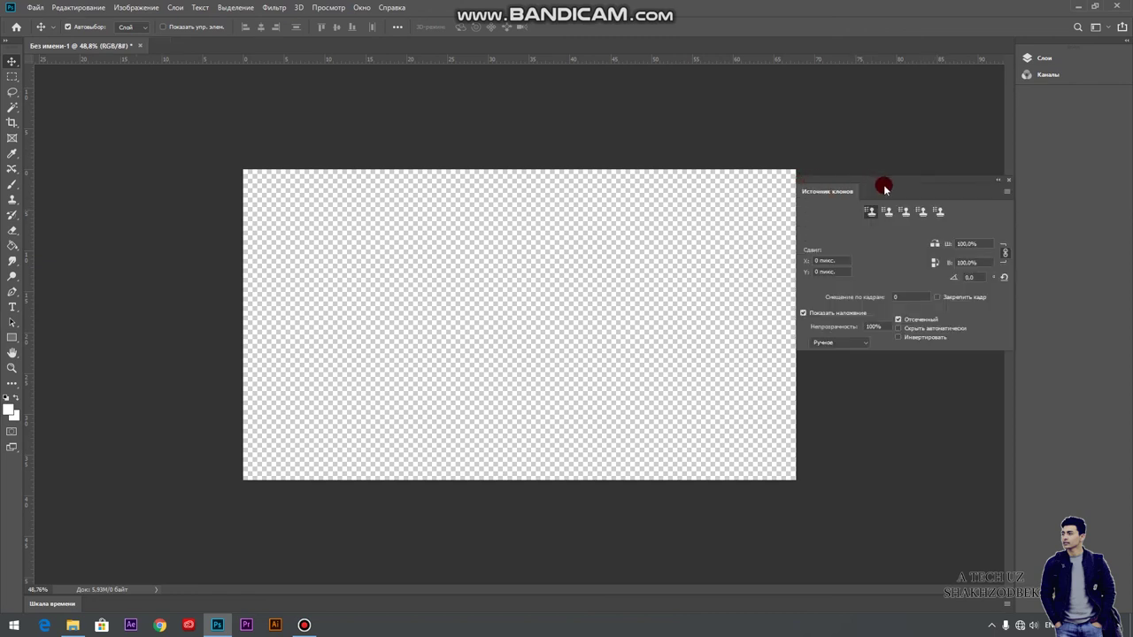
{"action": "right_click", "coordinate": [888, 191]}
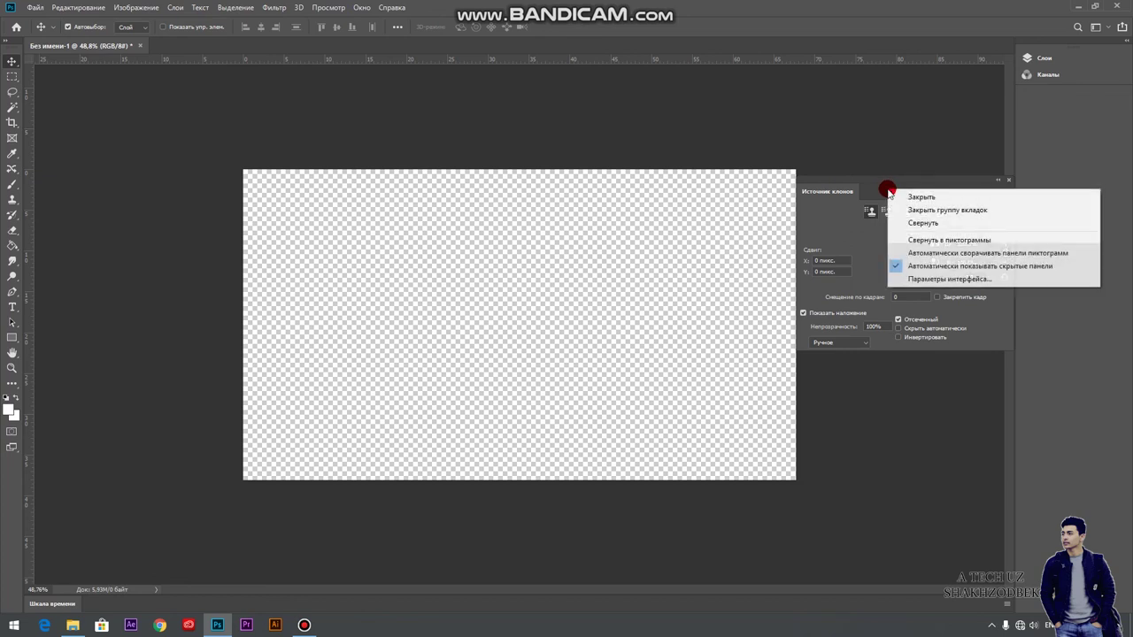
{"action": "left_click", "coordinate": [903, 194]}
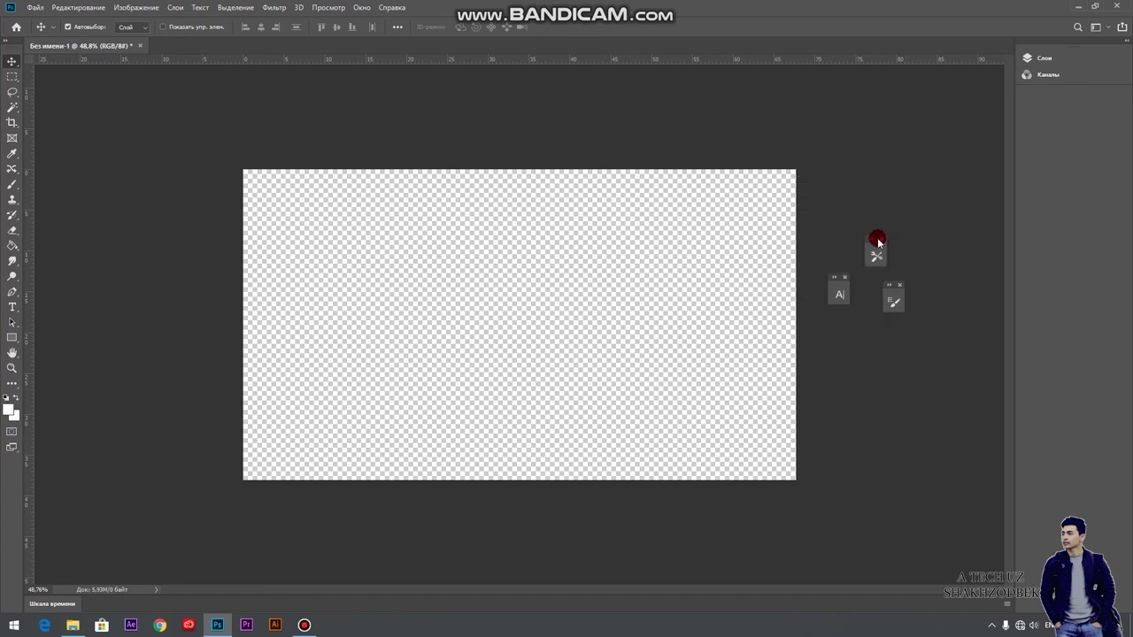
{"action": "right_click", "coordinate": [875, 248]}
{"action": "left_click", "coordinate": [885, 250]}
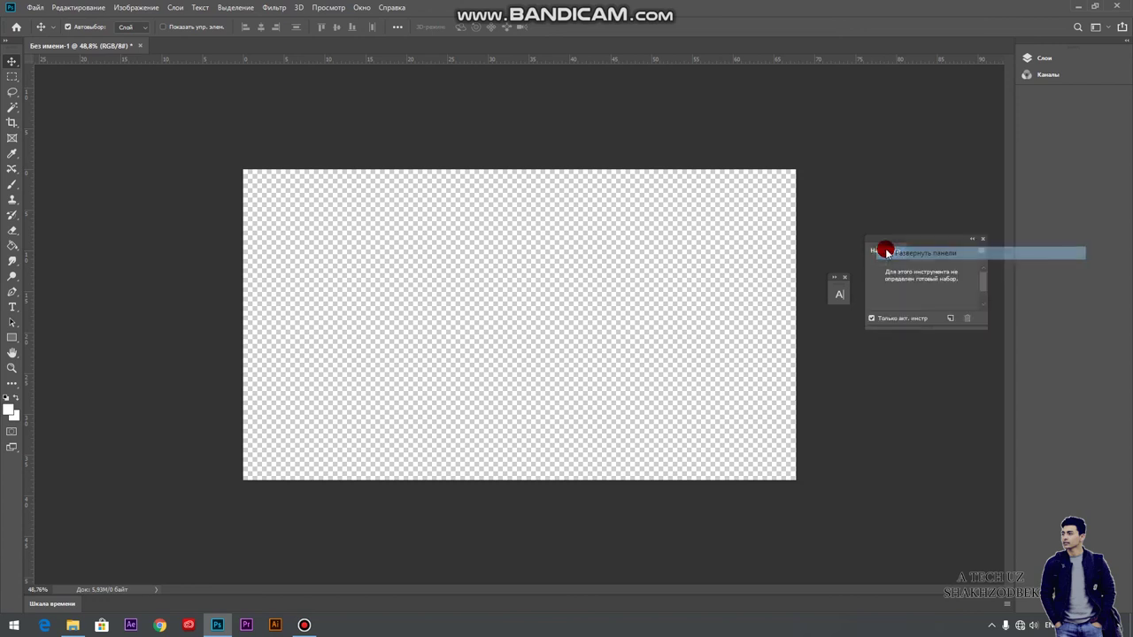
{"action": "left_click", "coordinate": [905, 289]}
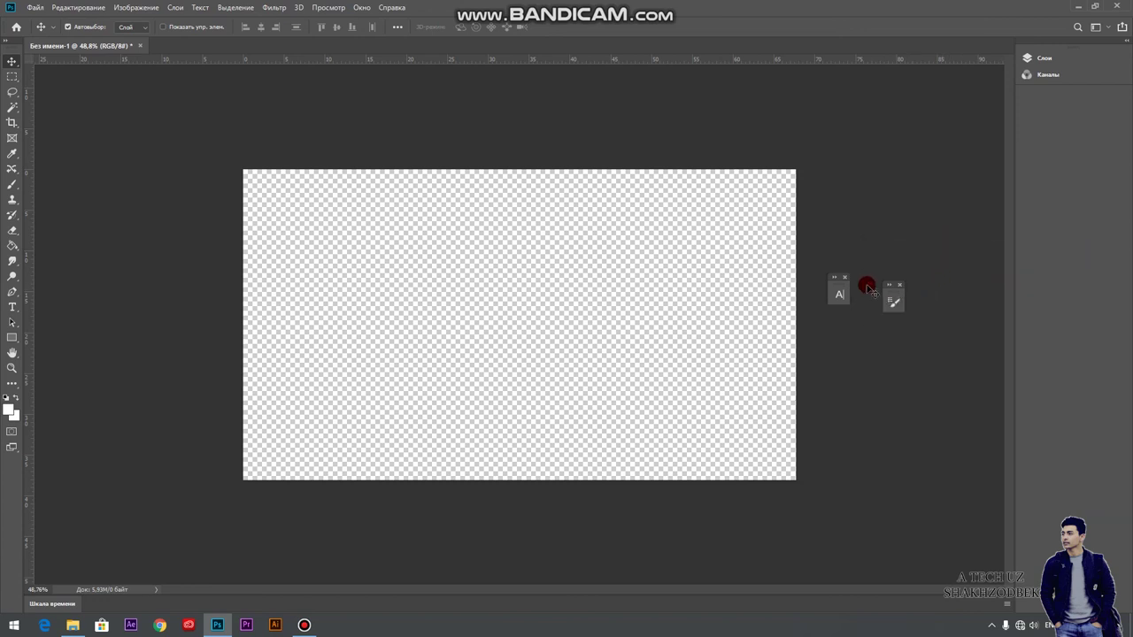
{"action": "left_click_drag", "start_coordinate": [867, 288], "coordinate": [846, 280]}
- Close the docked Layers and Channels panels
{"action": "left_click", "coordinate": [1027, 59]}
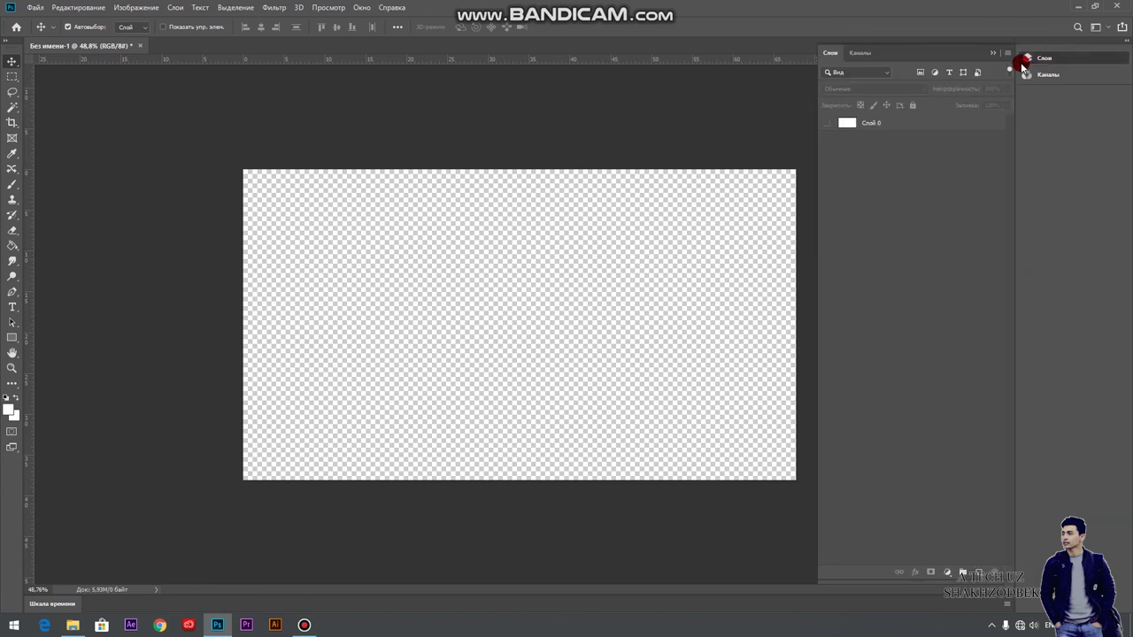
{"action": "right_click", "coordinate": [1052, 62]}
{"action": "left_click", "coordinate": [1053, 66]}
{"action": "right_click", "coordinate": [1052, 64]}
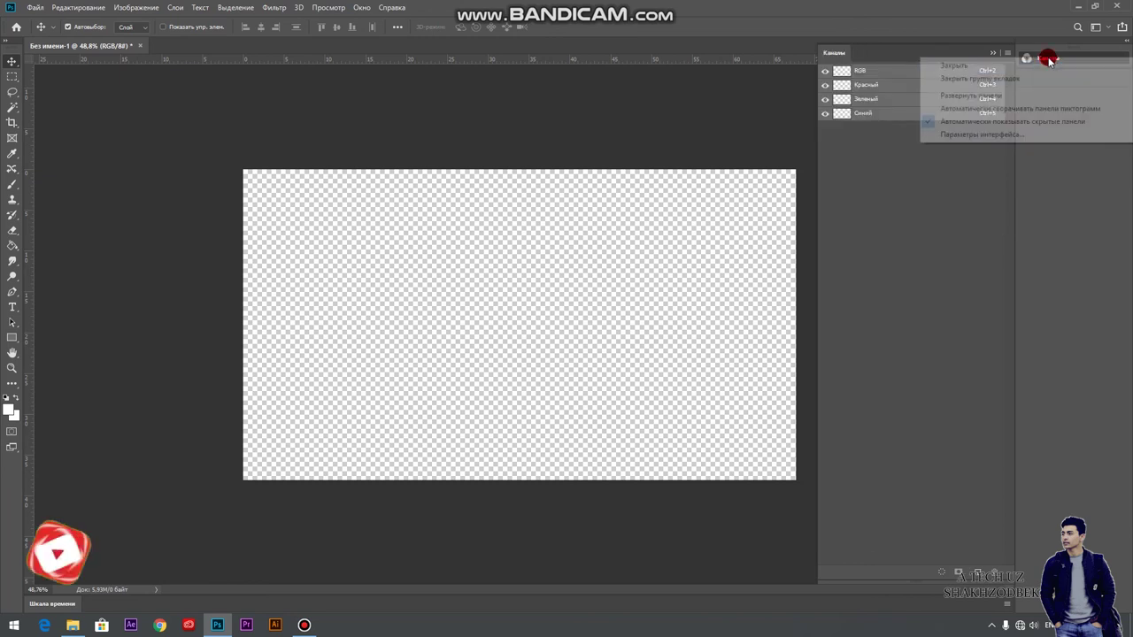
{"action": "left_click", "coordinate": [1053, 66]}
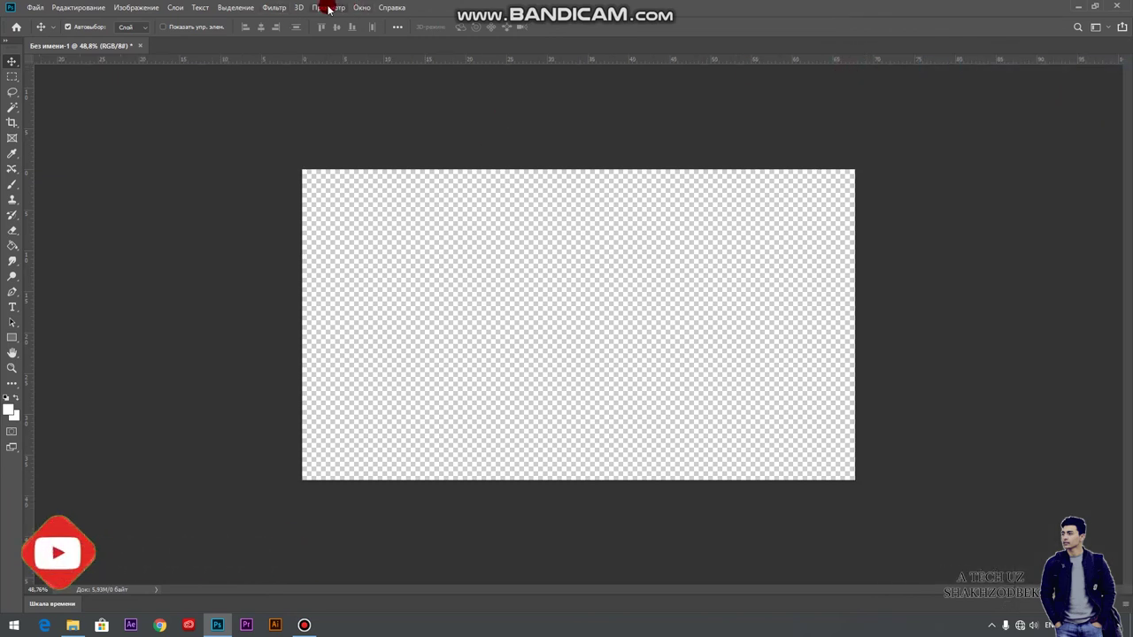
- Reopen the 3D and Adjustments panels and dock them in the right-hand column
{"action": "left_click", "coordinate": [360, 8]}
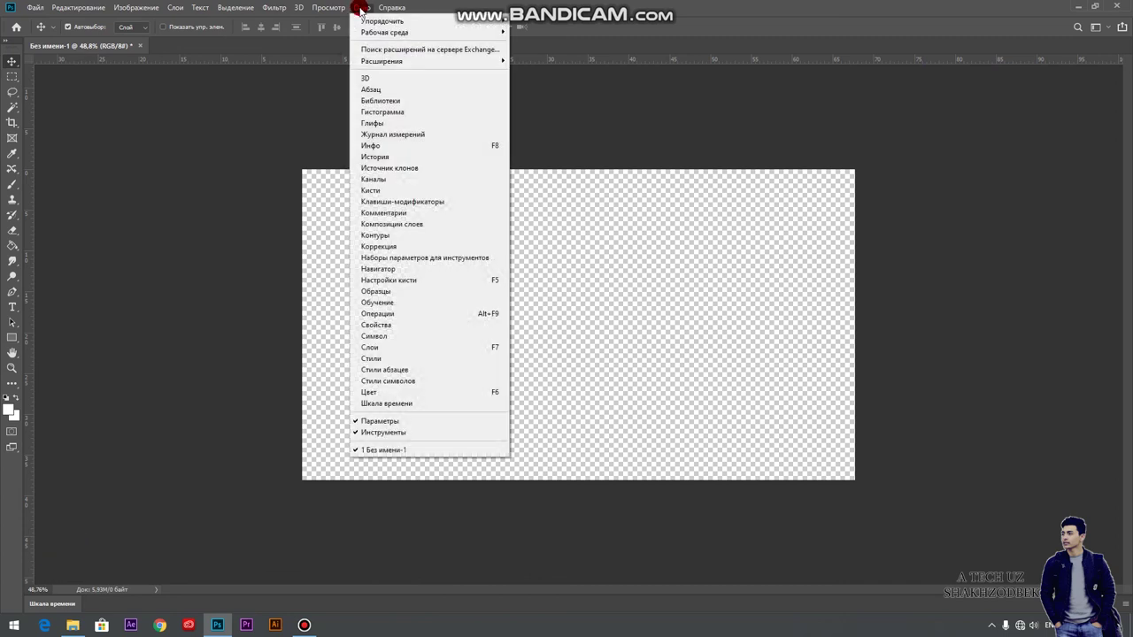
{"action": "left_click", "coordinate": [376, 79]}
{"action": "mouse_move", "coordinate": [723, 104]}
{"action": "left_mouse_down"}
{"action": "mouse_move", "coordinate": [1022, 49]}
{"action": "mouse_move", "coordinate": [1122, 50]}
{"action": "left_mouse_up"}
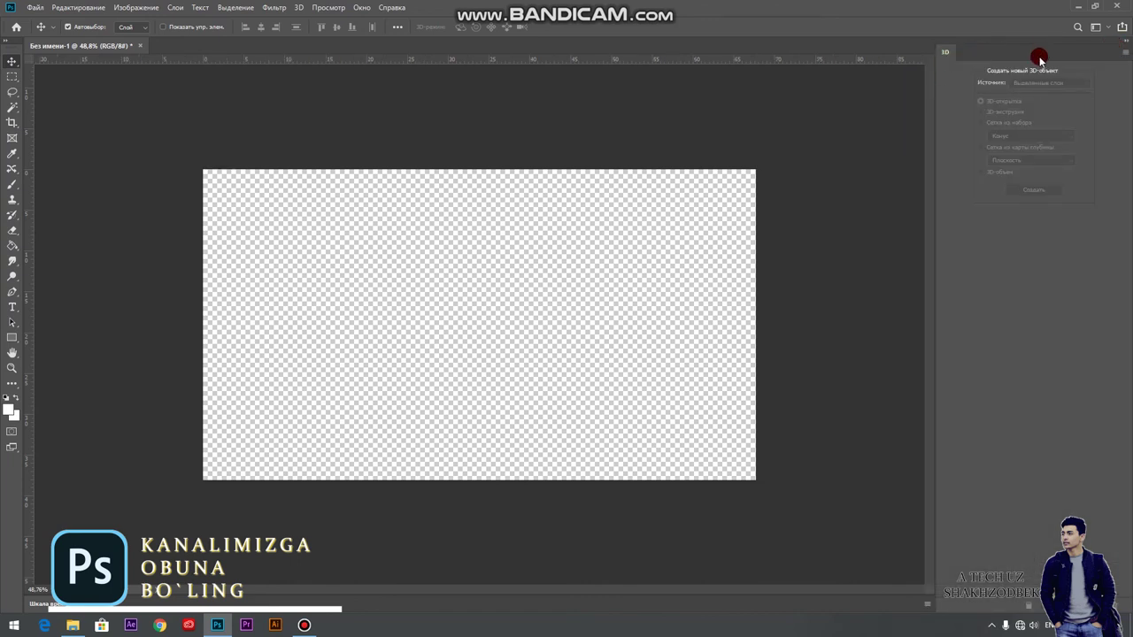
{"action": "left_click", "coordinate": [328, 15]}
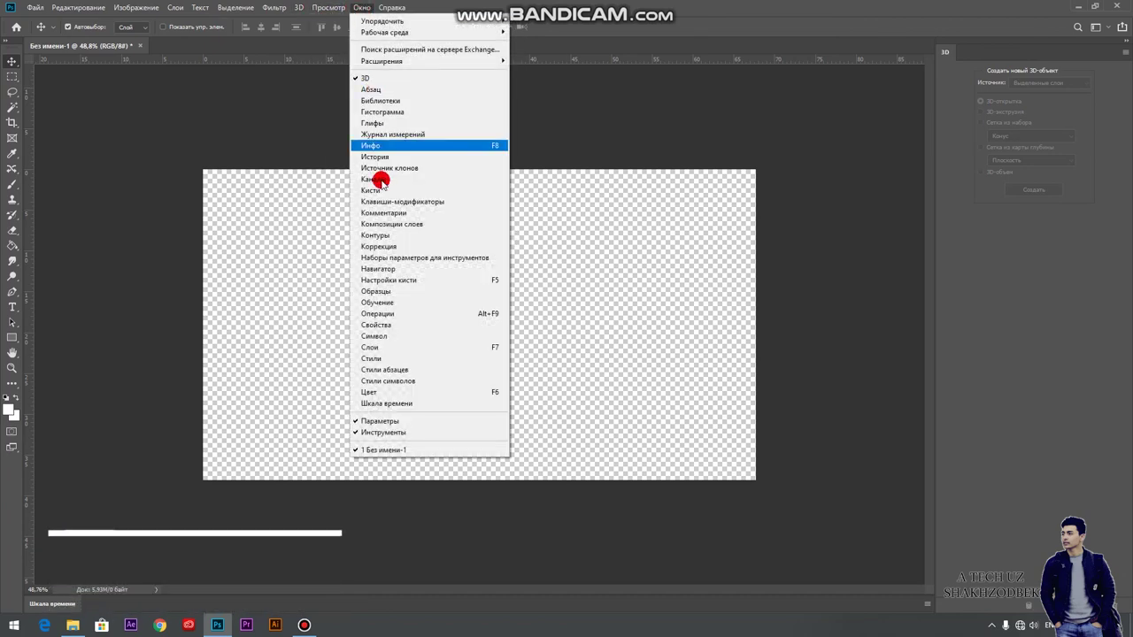
{"action": "left_click", "coordinate": [367, 247]}
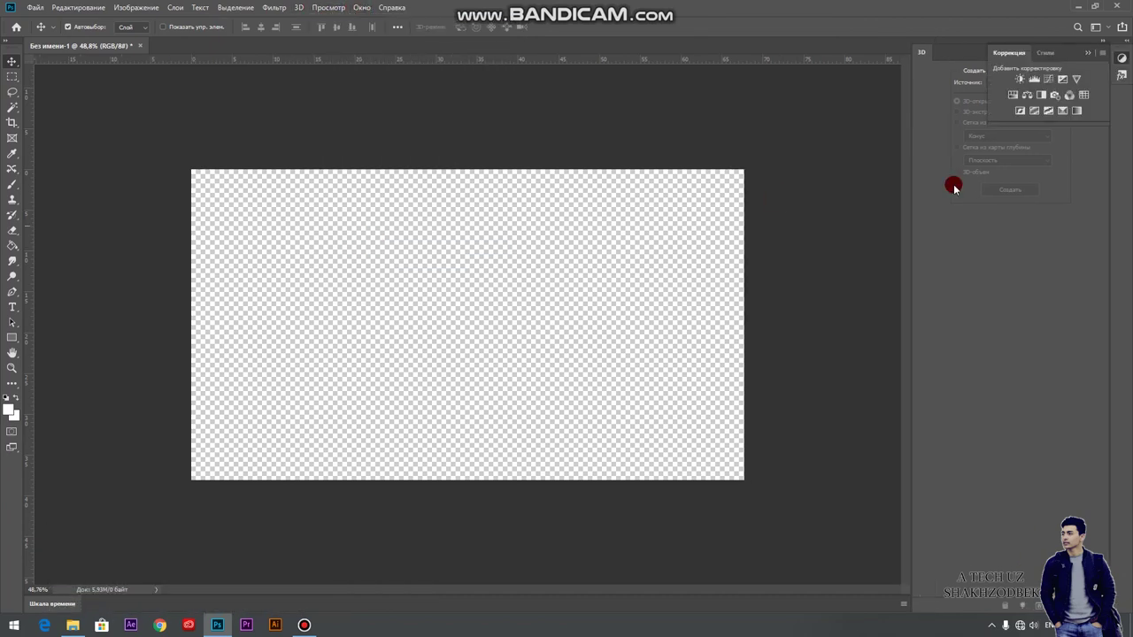
{"action": "left_click_drag", "start_coordinate": [1058, 52], "coordinate": [1003, 59]}
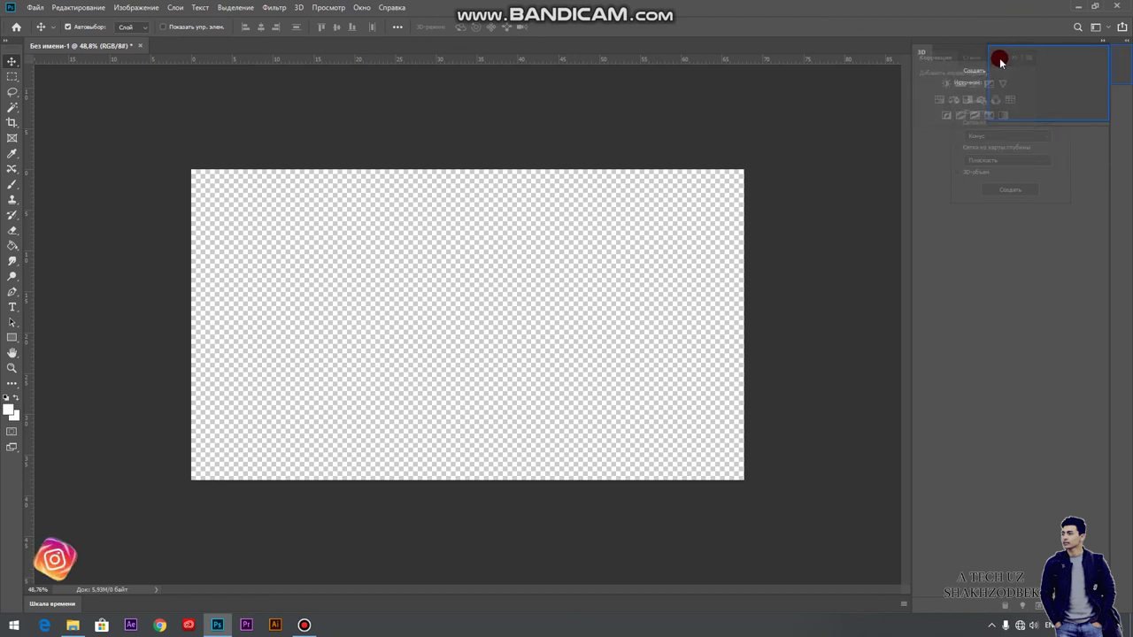
{"action": "left_click_drag", "start_coordinate": [1003, 59], "coordinate": [1109, 46]}
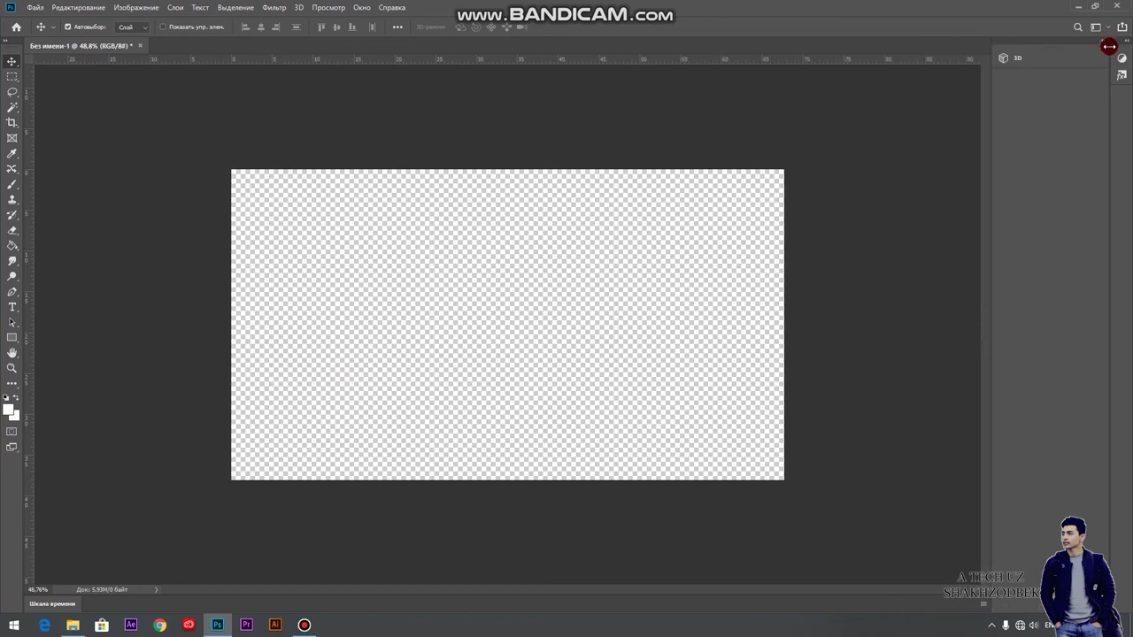
- Reopen the Character and Brushes panels and dock them as icons on the right
{"action": "left_click", "coordinate": [362, 8]}
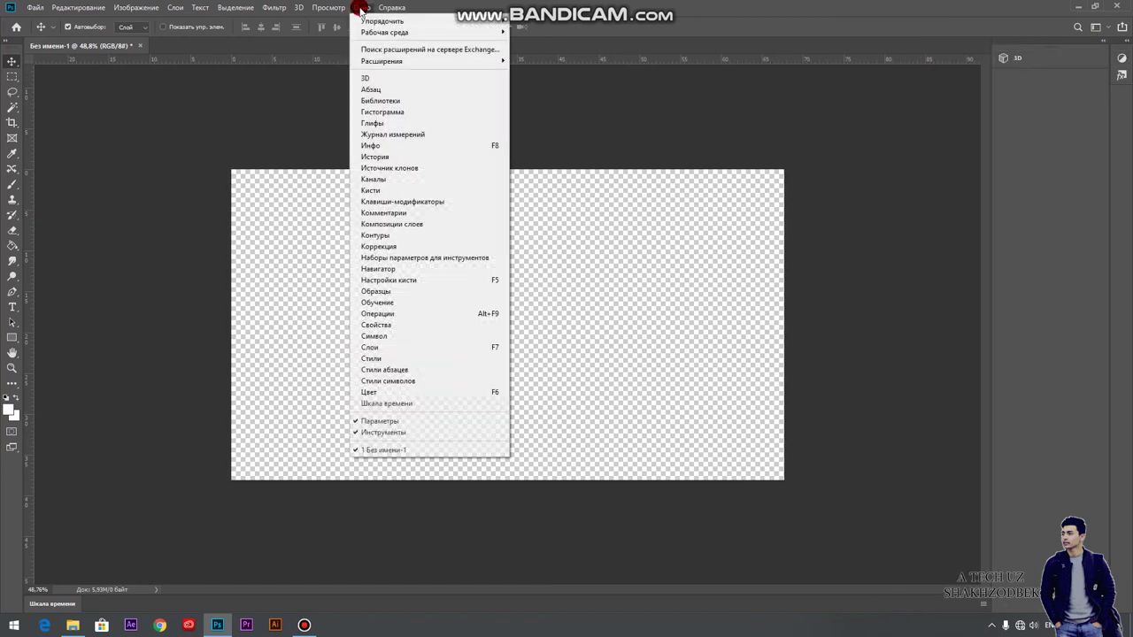
{"action": "left_click", "coordinate": [373, 337]}
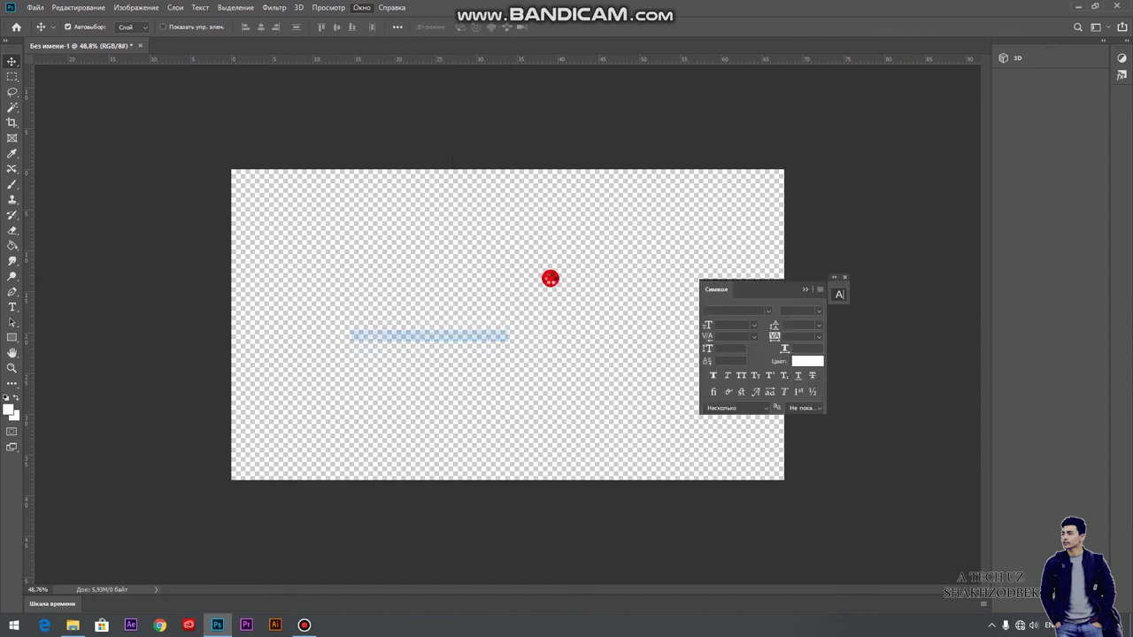
{"action": "left_click_drag", "start_coordinate": [761, 296], "coordinate": [1083, 108]}
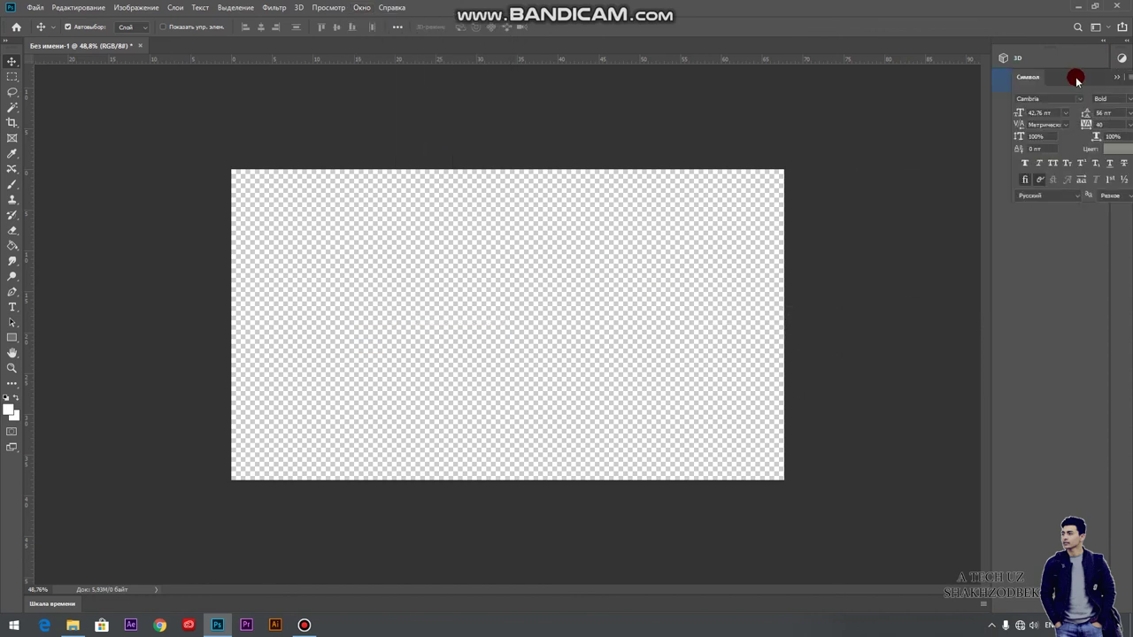
{"action": "left_click_drag", "start_coordinate": [1084, 107], "coordinate": [1120, 105]}
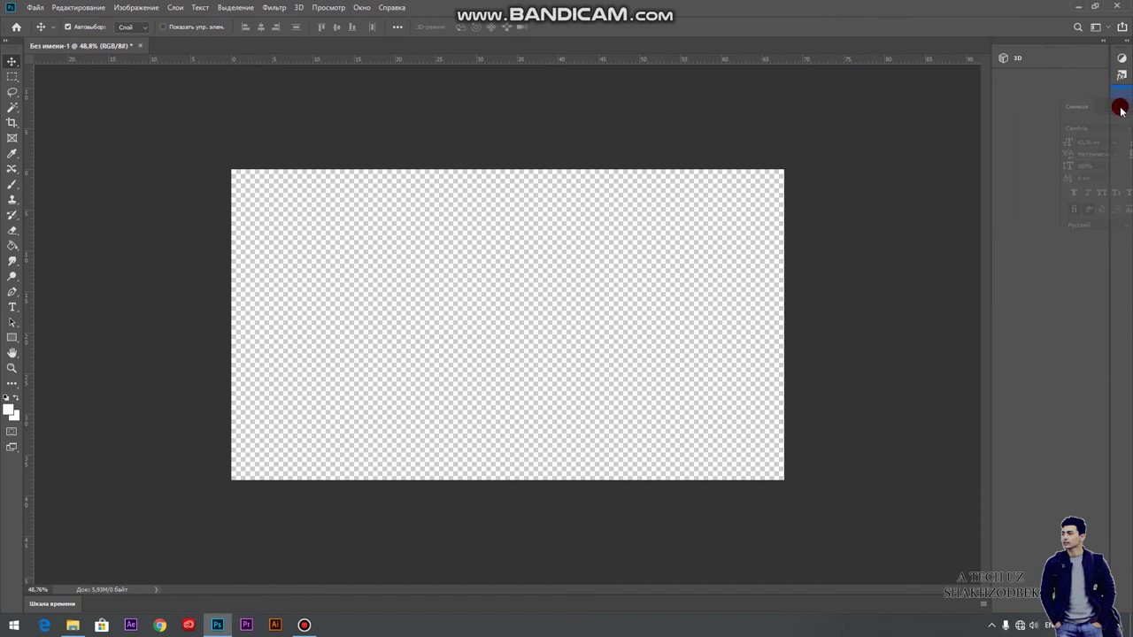
{"action": "left_click", "coordinate": [356, 9]}
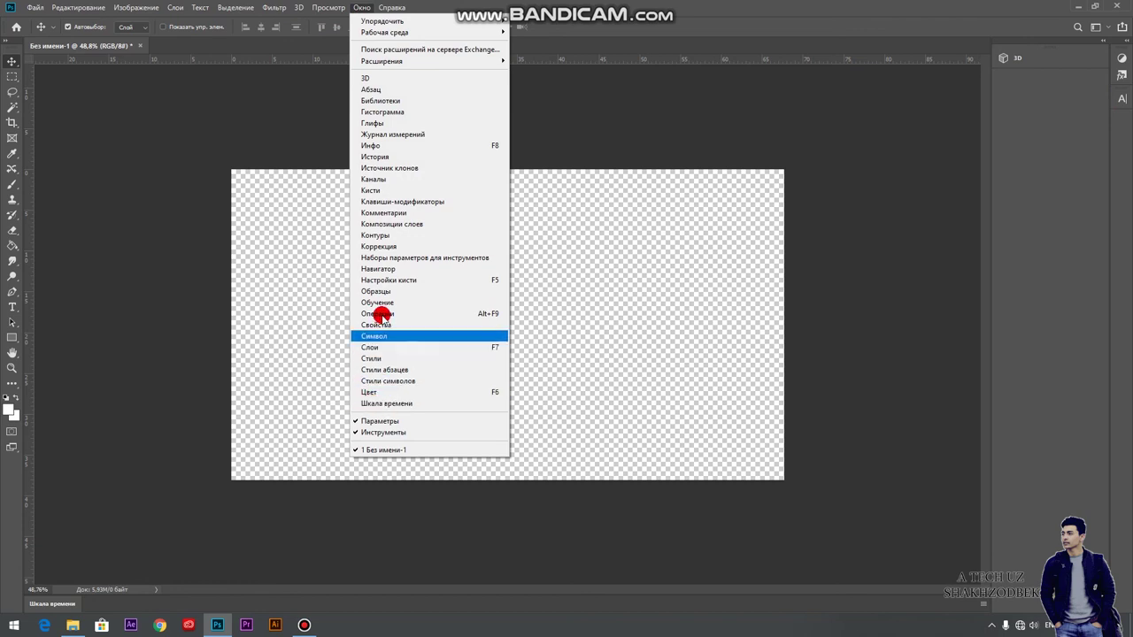
{"action": "left_click", "coordinate": [370, 191]}
{"action": "left_click_drag", "start_coordinate": [881, 204], "coordinate": [1122, 128]}
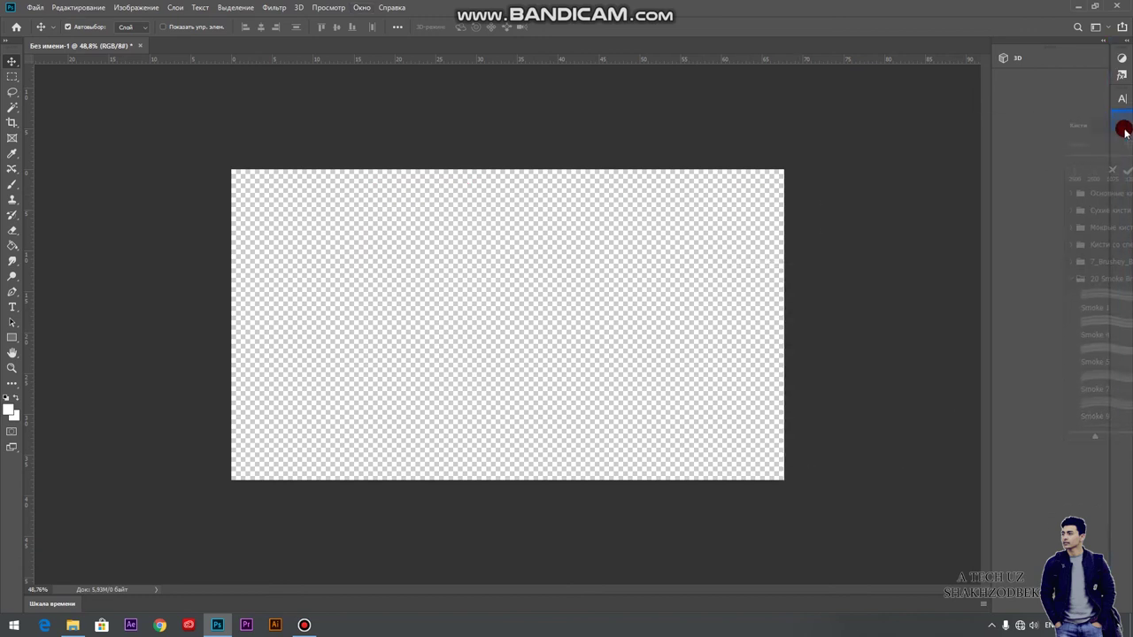
- Open the Histogram panel and dock it in its own group on the right
{"action": "left_click", "coordinate": [360, 8]}
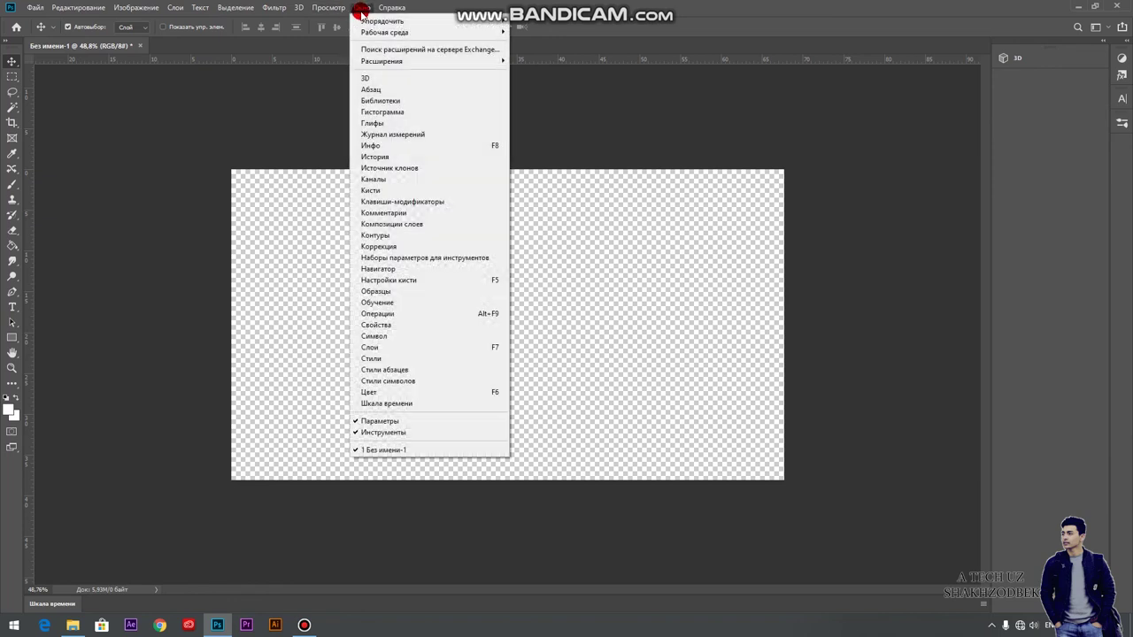
{"action": "left_click", "coordinate": [367, 112]}
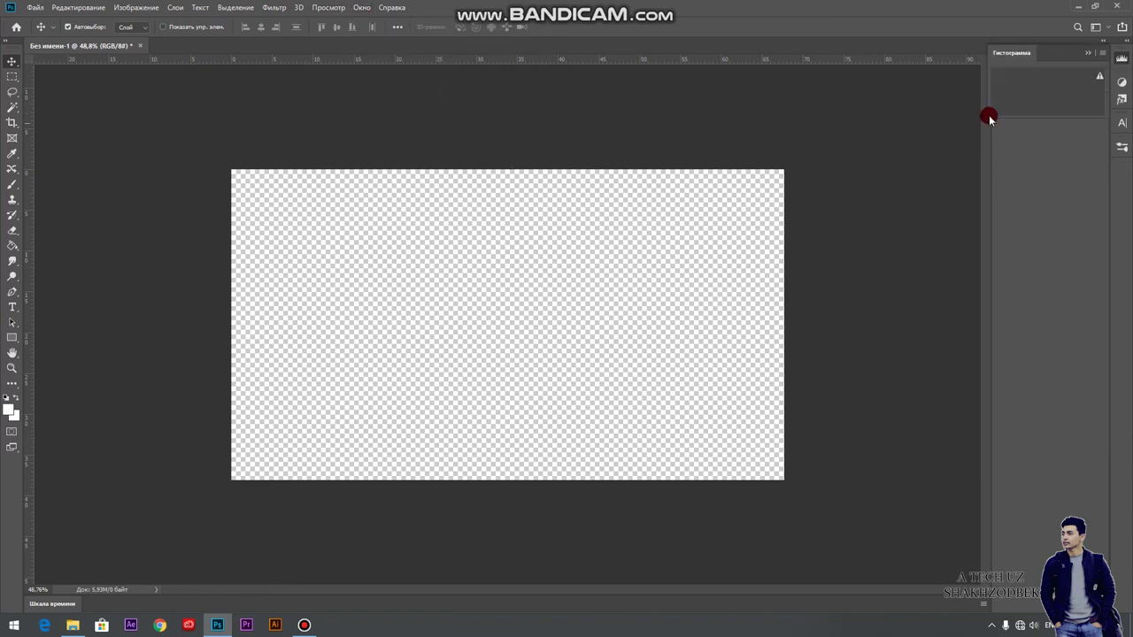
{"action": "scroll", "coordinate": [537, 245], "scroll_direction": "up", "scroll_amount": 2}
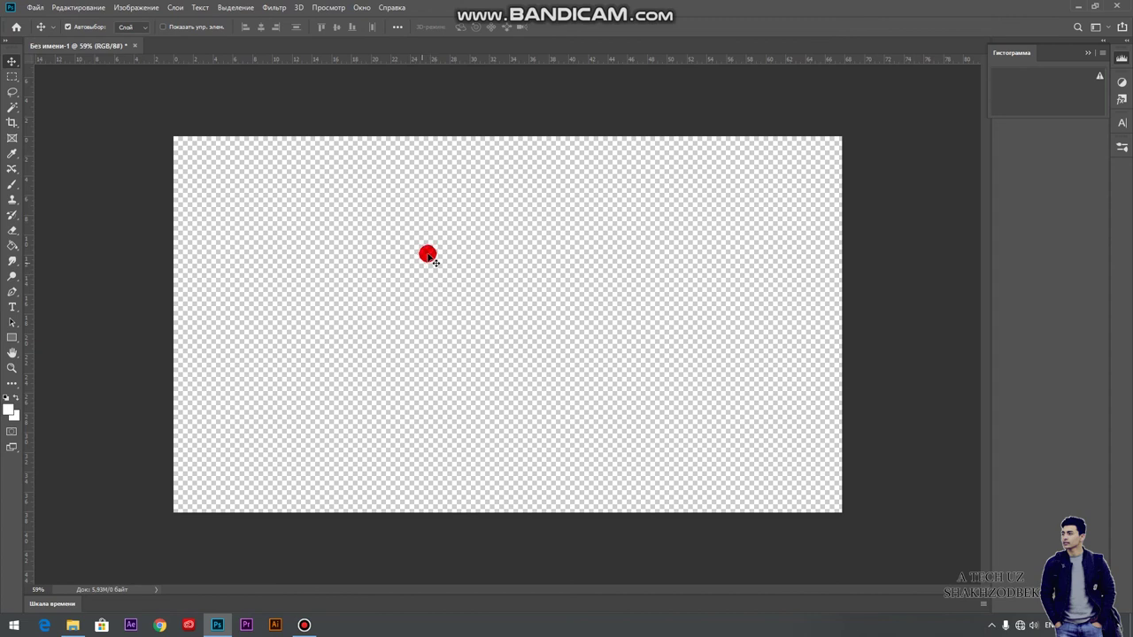
{"action": "left_click_drag", "start_coordinate": [540, 223], "coordinate": [1020, 68]}
{"action": "mouse_move", "coordinate": [1010, 57]}
{"action": "left_mouse_down"}
{"action": "mouse_move", "coordinate": [1092, 177]}
{"action": "mouse_move", "coordinate": [1119, 180]}
{"action": "left_mouse_up"}
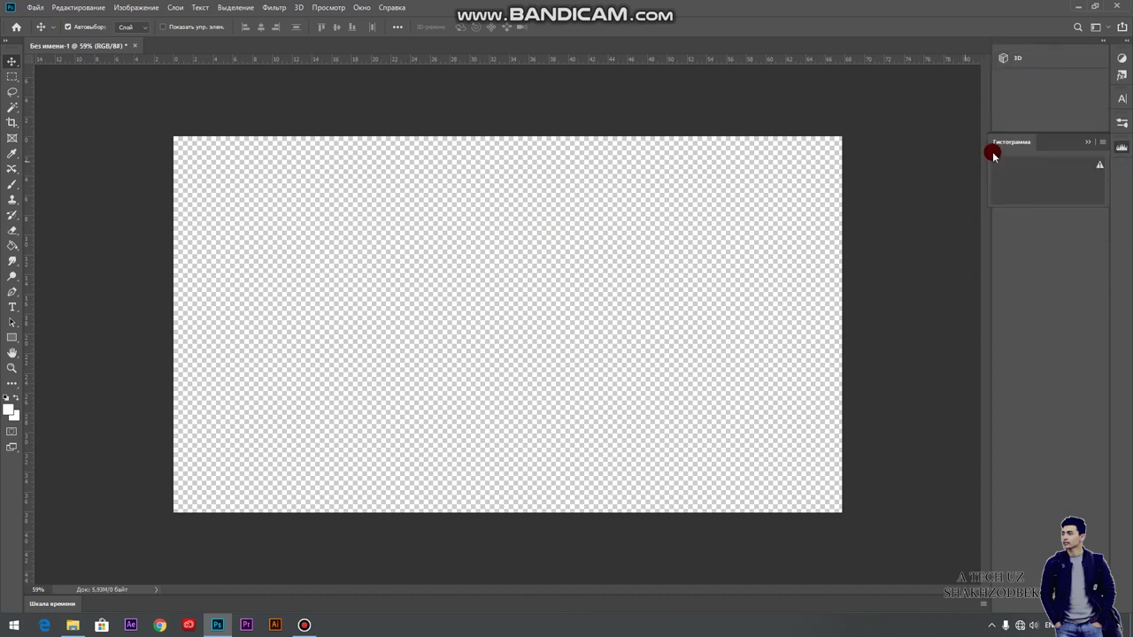
- Open the Layers panel and dock it on the right
{"action": "left_click", "coordinate": [344, 7]}
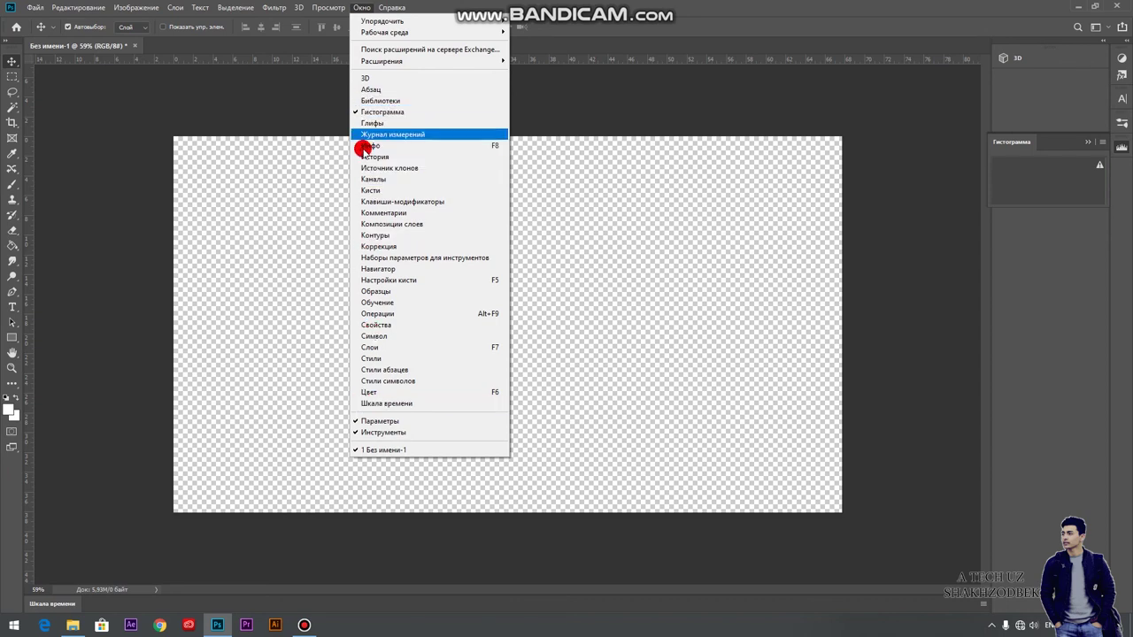
{"action": "left_click", "coordinate": [372, 348]}
{"action": "mouse_move", "coordinate": [855, 60]}
{"action": "left_mouse_down"}
{"action": "mouse_move", "coordinate": [1056, 60]}
{"action": "mouse_move", "coordinate": [1001, 96]}
{"action": "left_mouse_up"}
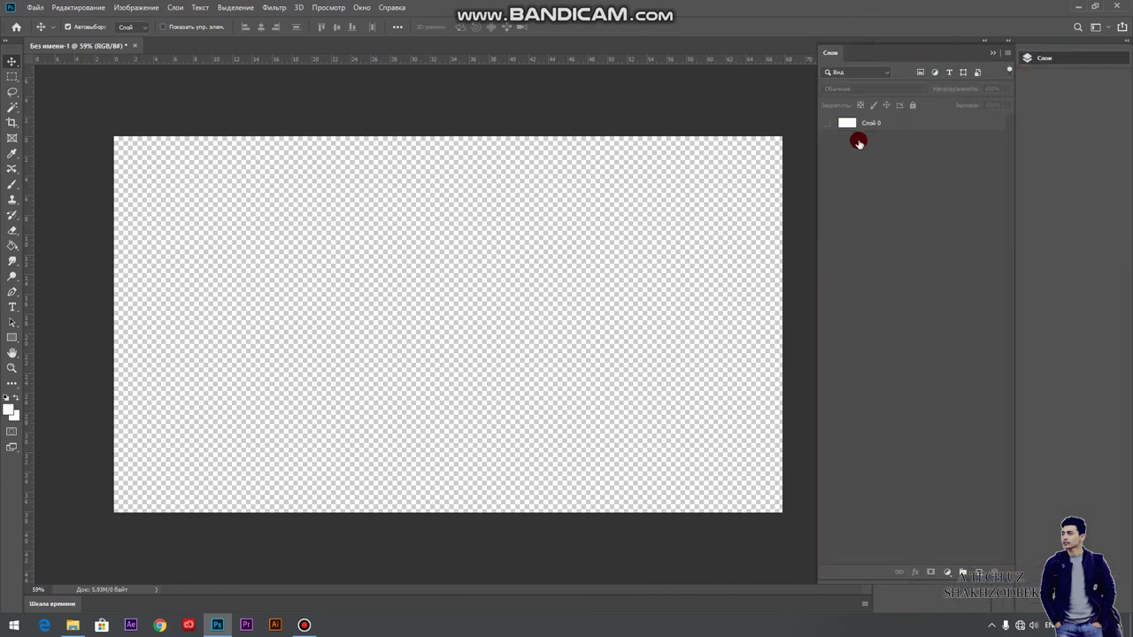